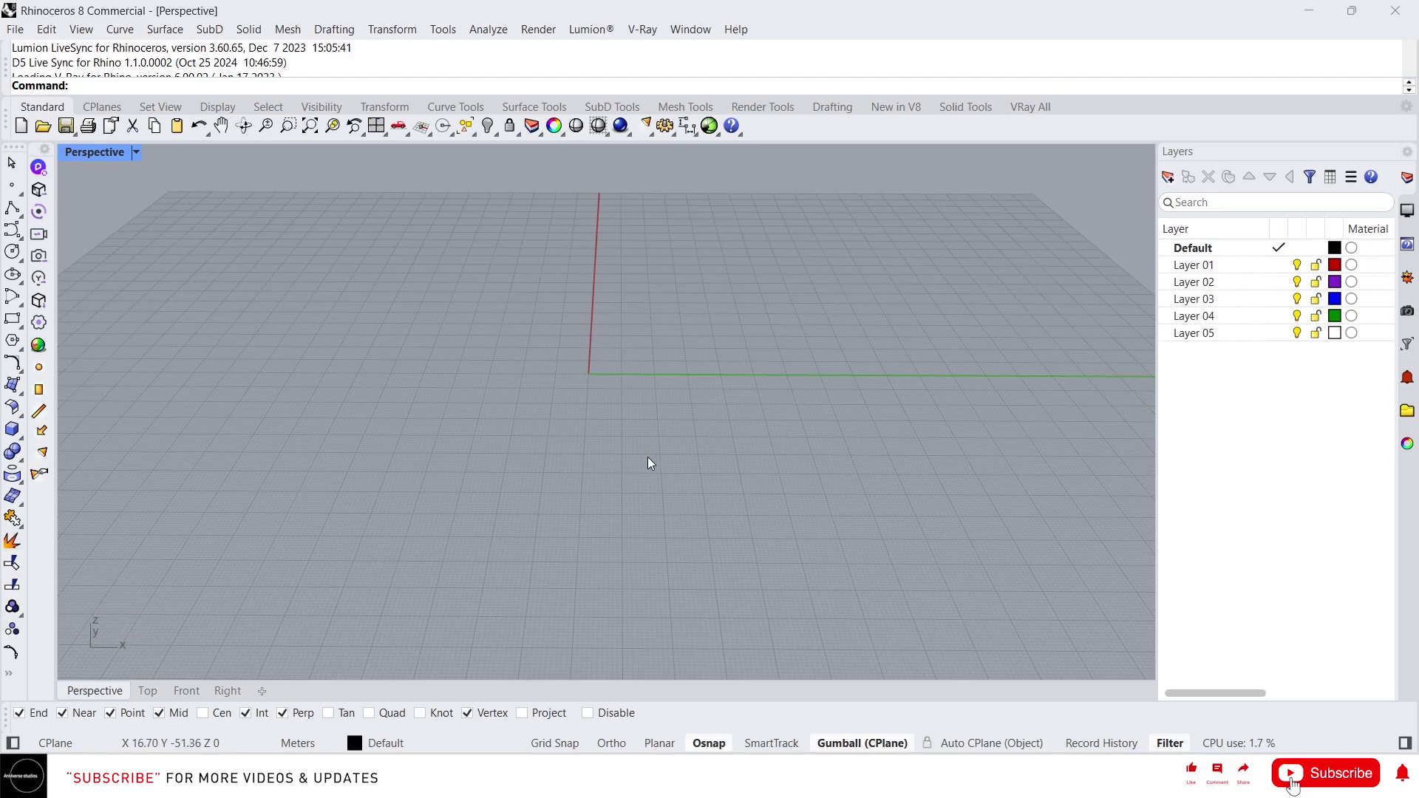
Create a flat rectangular surface from four corner points on the ground plane around the origin
{"action": "left_click", "coordinate": [13, 384]}
{"action": "left_click", "coordinate": [455, 312]}
{"action": "double_click", "coordinate": [403, 431]}
{"action": "left_click", "coordinate": [915, 312]}
{"action": "scroll", "coordinate": [768, 322], "scroll_direction": "down", "scroll_amount": 6}
{"action": "right_click_drag", "start_coordinate": [710, 333], "coordinate": [805, 336]}
{"action": "scroll", "coordinate": [692, 271], "scroll_direction": "up", "scroll_amount": 6}
Switch the Perspective viewport to Shaded display mode
{"action": "middle_click", "coordinate": [692, 270]}
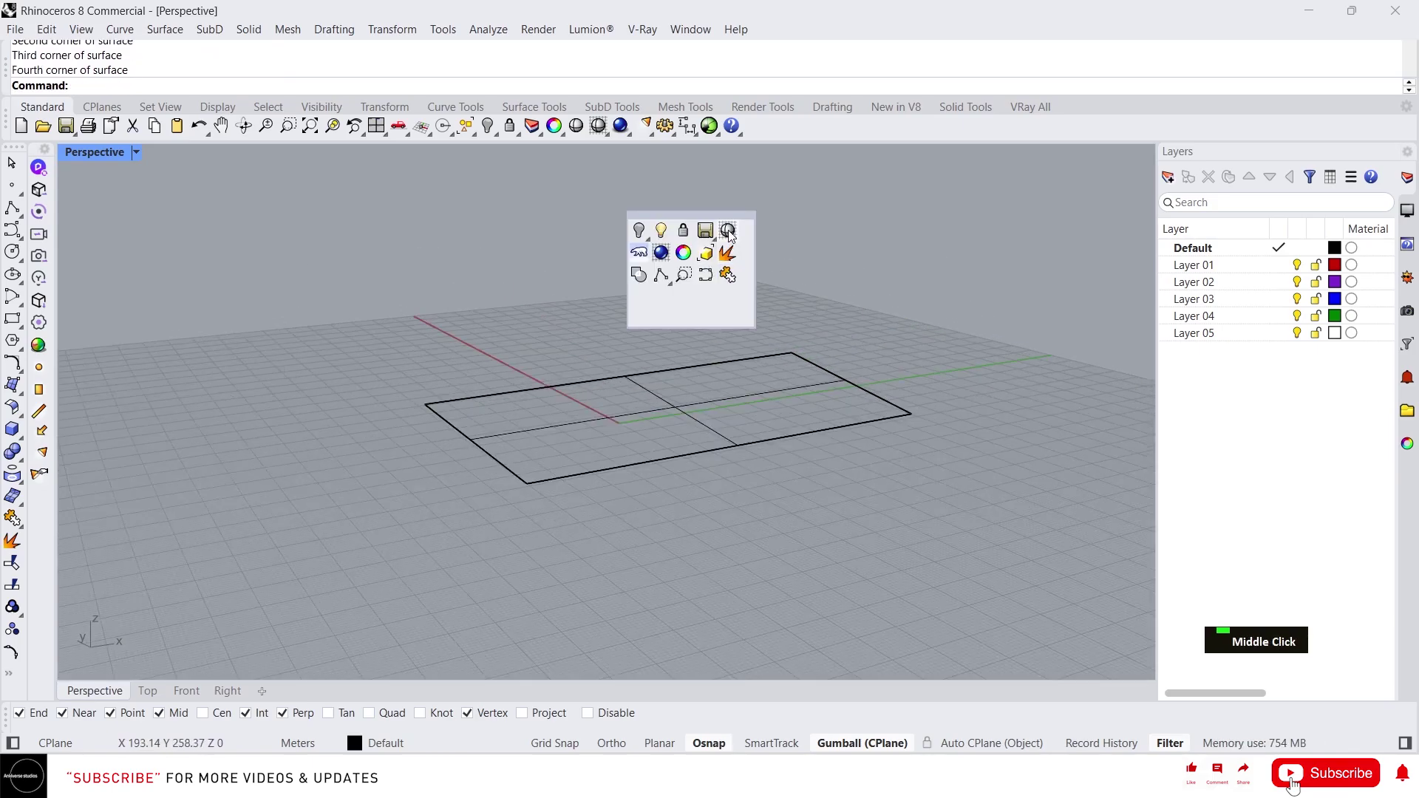
{"action": "left_click", "coordinate": [727, 231]}
{"action": "scroll", "coordinate": [769, 409], "scroll_direction": "down", "scroll_amount": 7}
{"action": "mouse_move", "coordinate": [773, 413]}
{"action": "right_mouse_down"}
{"action": "mouse_move", "coordinate": [799, 441]}
{"action": "mouse_move", "coordinate": [728, 481]}
{"action": "right_mouse_up"}
{"action": "scroll", "coordinate": [791, 435], "scroll_direction": "up", "scroll_amount": 4}
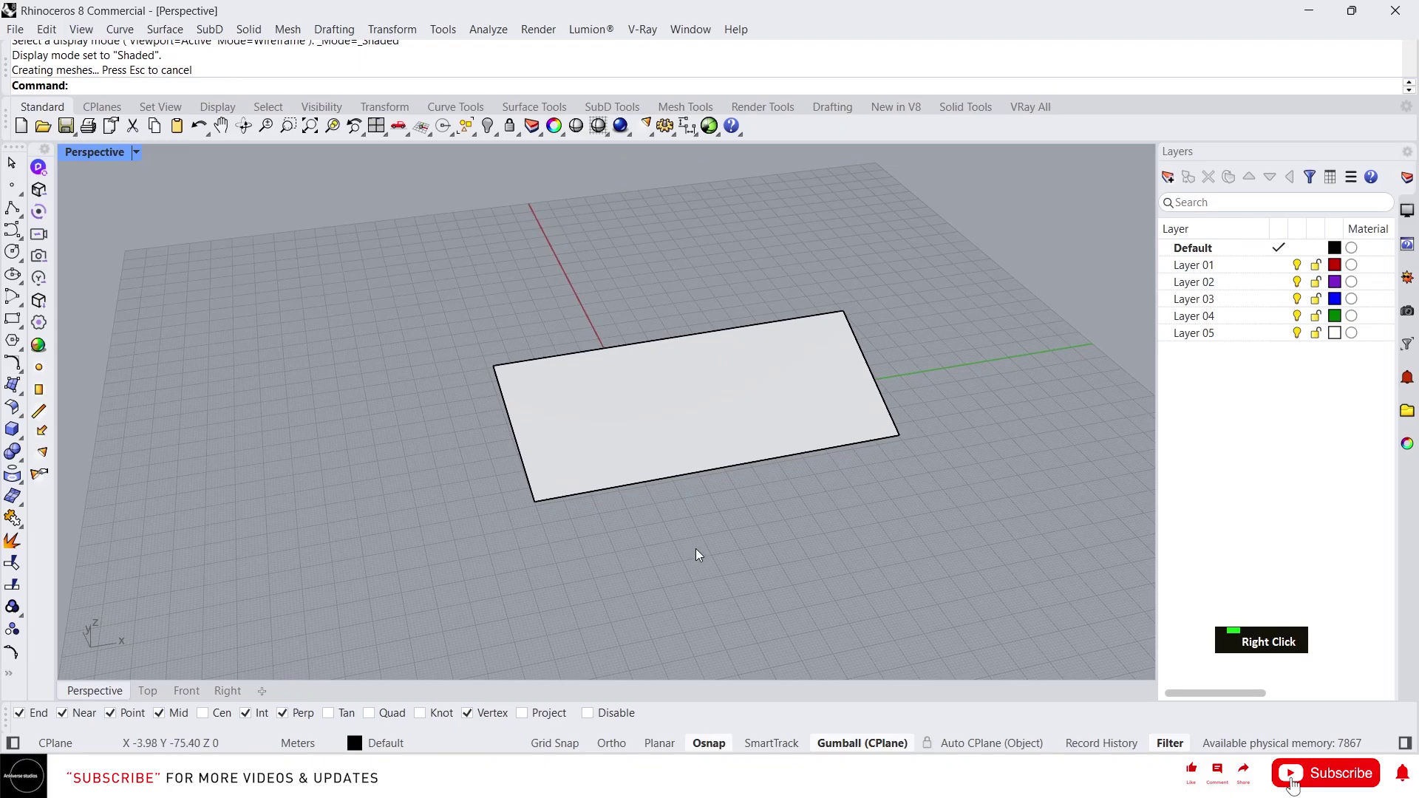
Draw a degree-3 control point curve that crosses the rectangular surface and runs past both long edges
{"action": "left_click", "coordinate": [12, 208]}
{"action": "left_click", "coordinate": [12, 230]}
{"action": "left_click", "coordinate": [707, 588]}
{"action": "left_click", "coordinate": [707, 588]}
{"action": "left_click", "coordinate": [824, 500]}
{"action": "left_click", "coordinate": [603, 304]}
{"action": "right_click", "coordinate": [603, 303]}
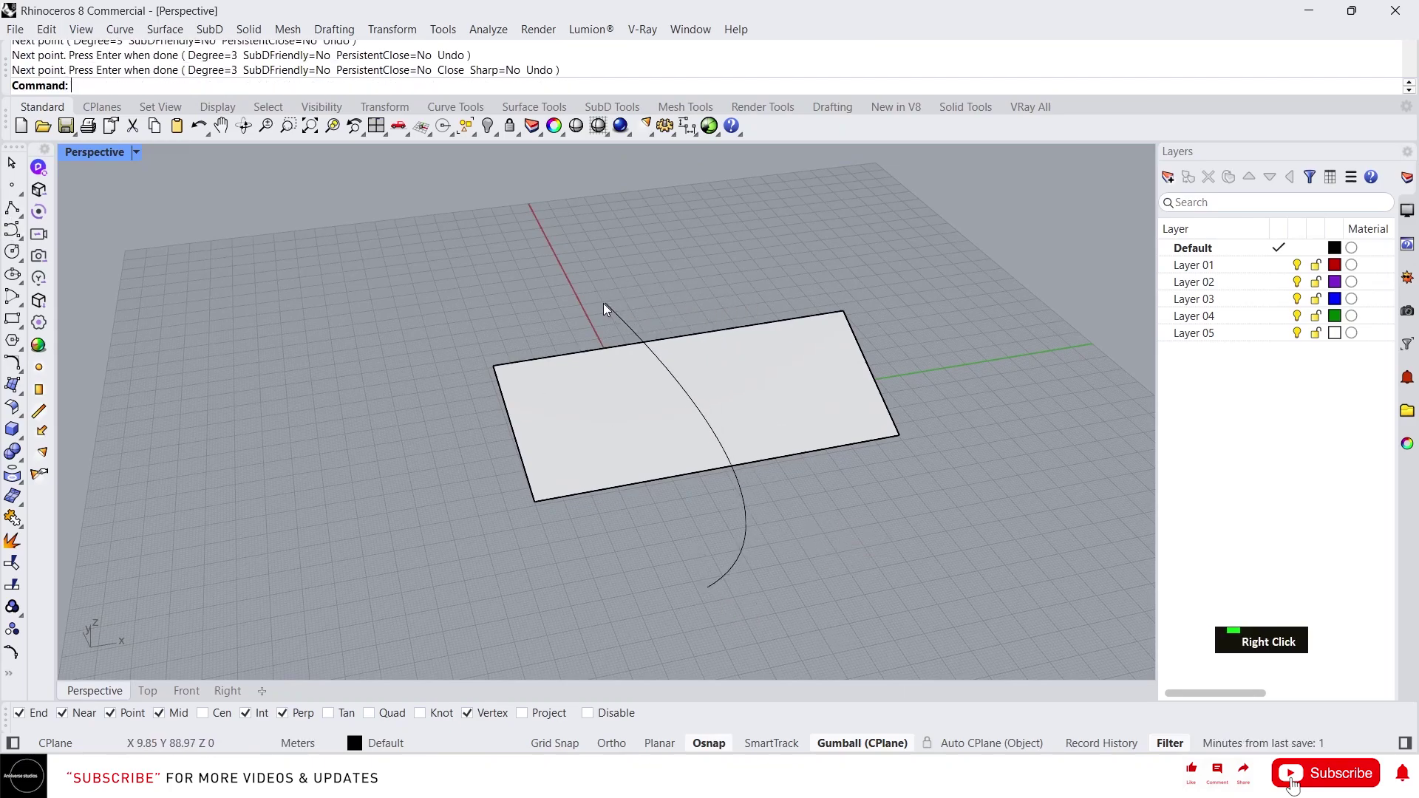
Trim away the right-hand part of the rectangular surface, using the curve as the cutting object
{"action": "scroll", "coordinate": [738, 460], "scroll_direction": "up", "scroll_amount": 2}
{"action": "left_click", "coordinate": [732, 467]}
{"action": "right_click_drag", "start_coordinate": [694, 508], "coordinate": [744, 450]}
{"action": "scroll", "coordinate": [744, 450], "scroll_direction": "up", "scroll_amount": 3}
{"action": "left_click", "coordinate": [419, 640]}
{"action": "key", "text": "Escape"}
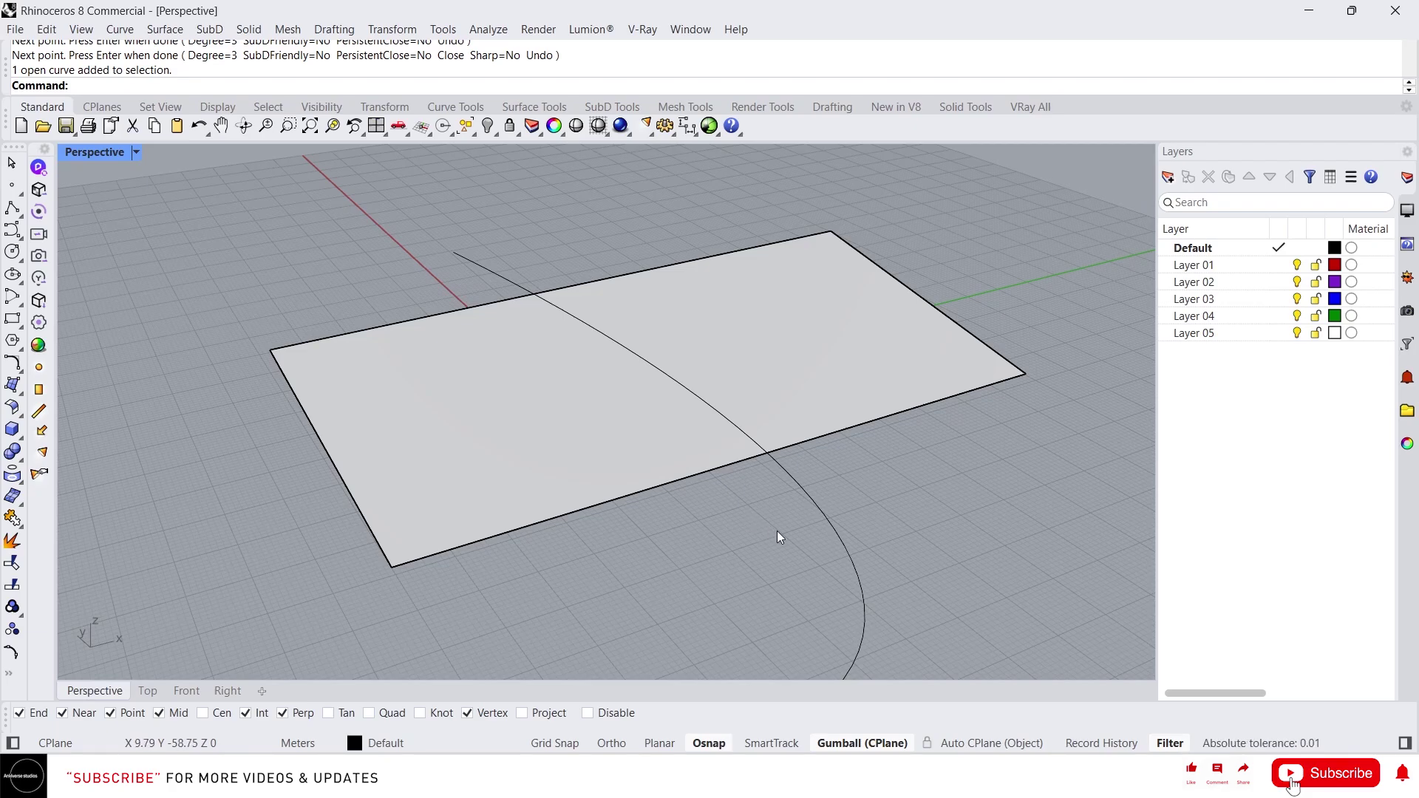
{"action": "left_click_drag", "start_coordinate": [934, 515], "coordinate": [515, 339]}
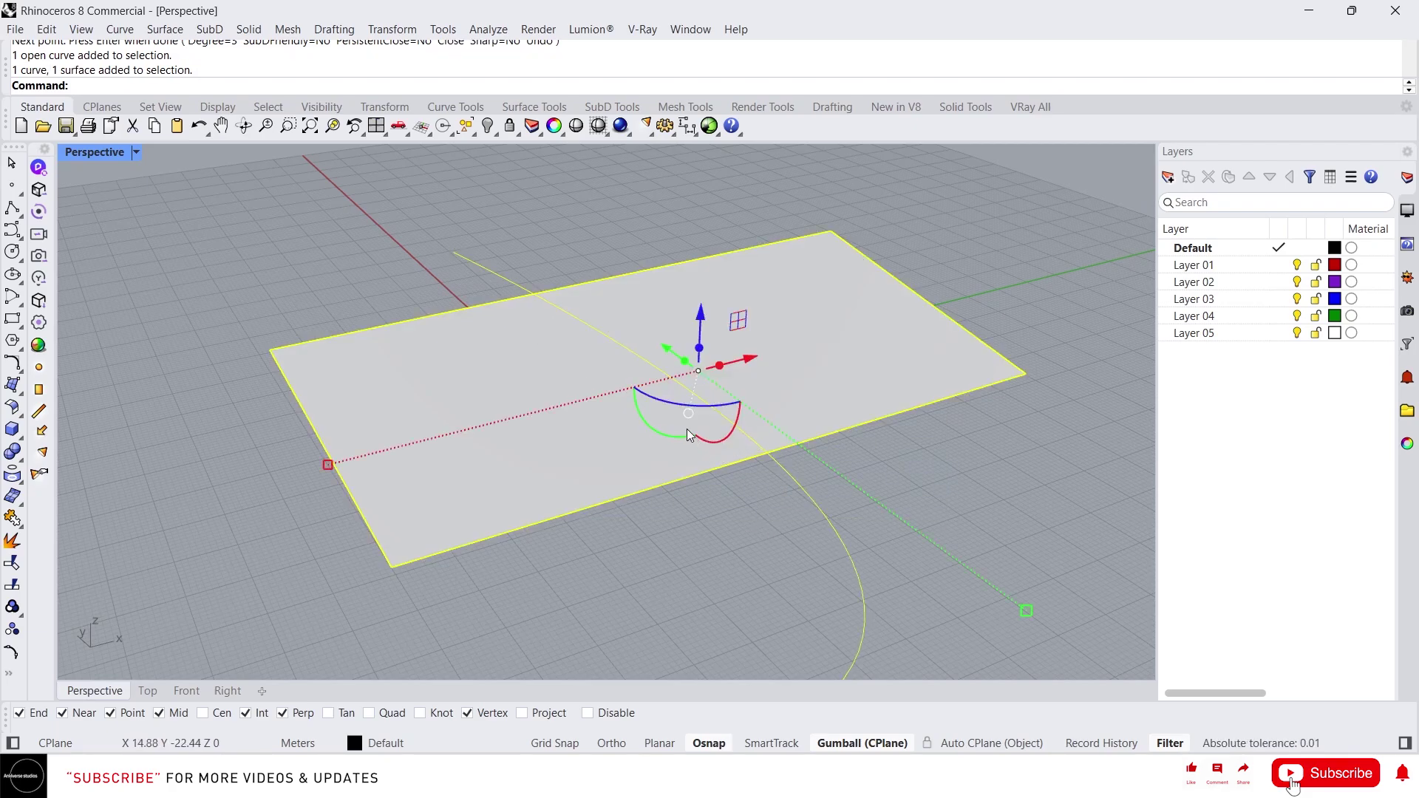
{"action": "type", "text": "tri"}
{"action": "key", "text": "Return"}
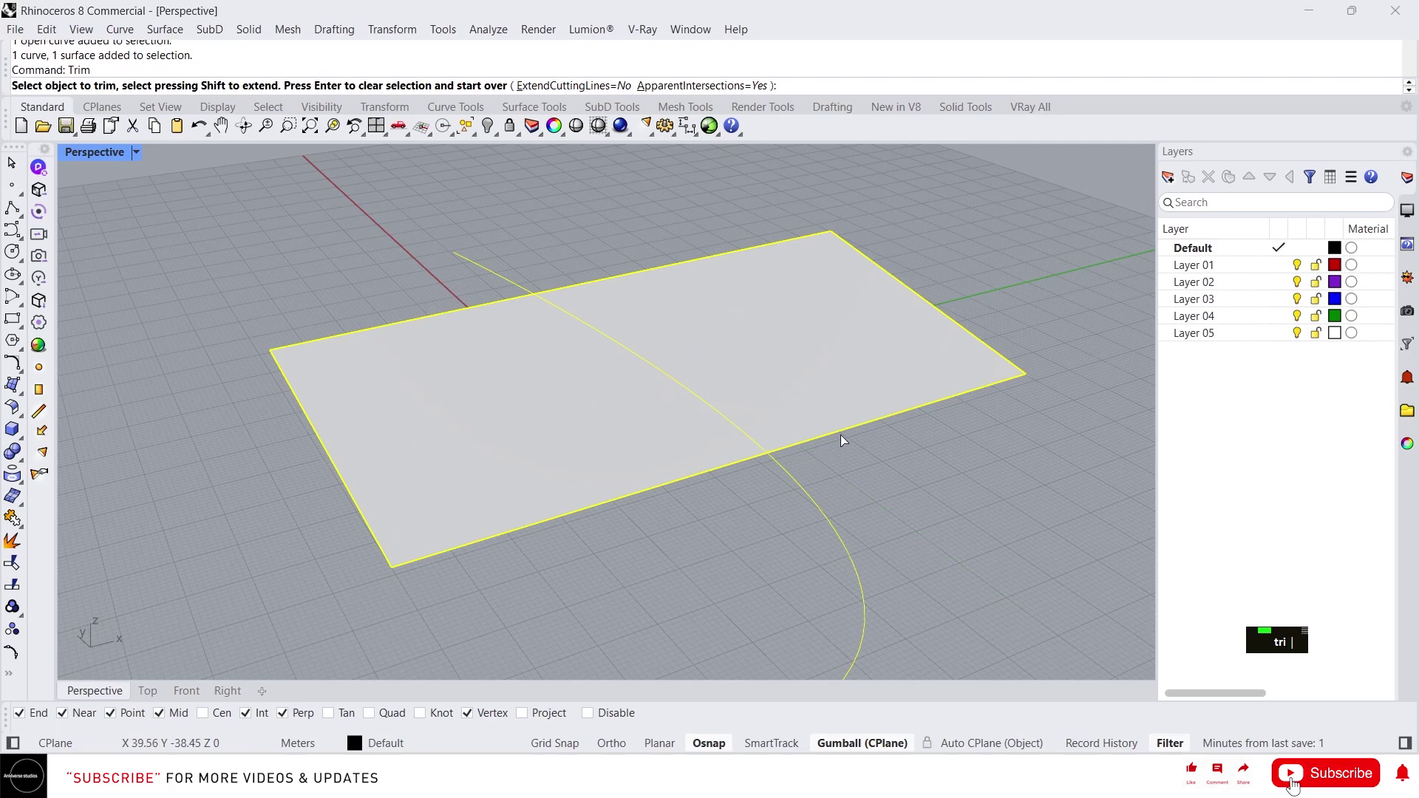
{"action": "left_click", "coordinate": [877, 420]}
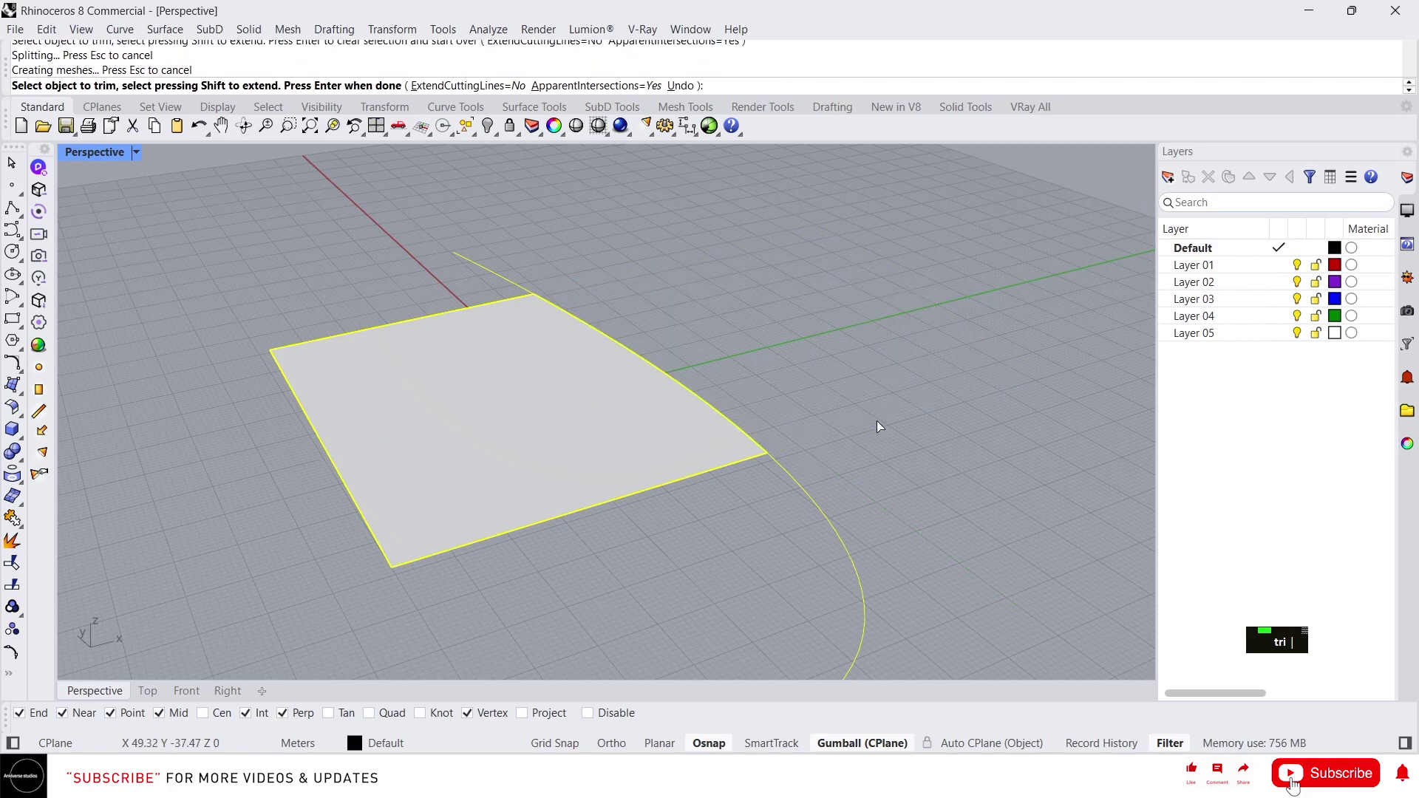
Trim off both ends of the curve that stick out past the surface's edges
{"action": "scroll", "coordinate": [783, 445], "scroll_direction": "down", "scroll_amount": 3}
{"action": "right_click_drag", "start_coordinate": [783, 445], "coordinate": [774, 396]}
{"action": "scroll", "coordinate": [714, 395], "scroll_direction": "up", "scroll_amount": 3}
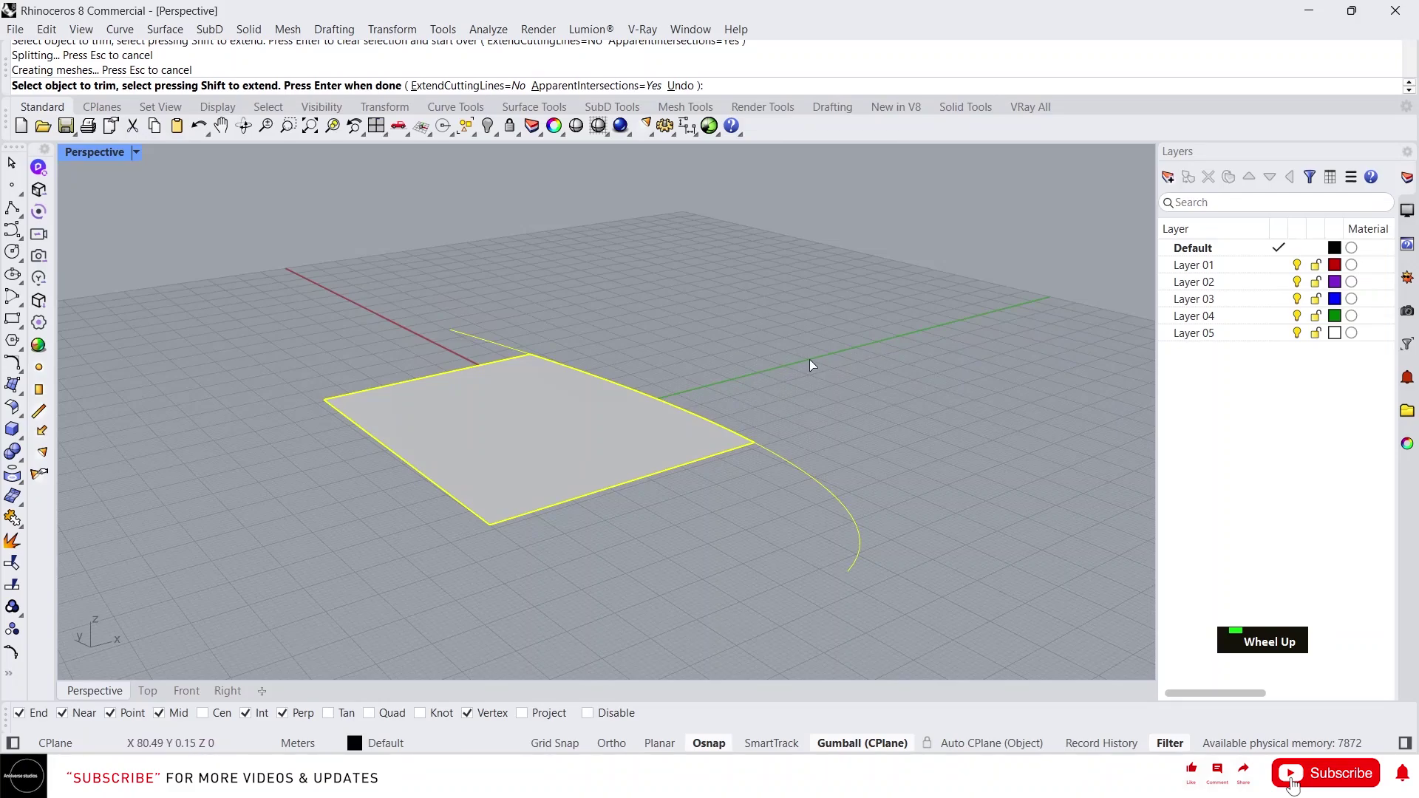
{"action": "right_click_drag", "start_coordinate": [766, 406], "coordinate": [765, 423]}
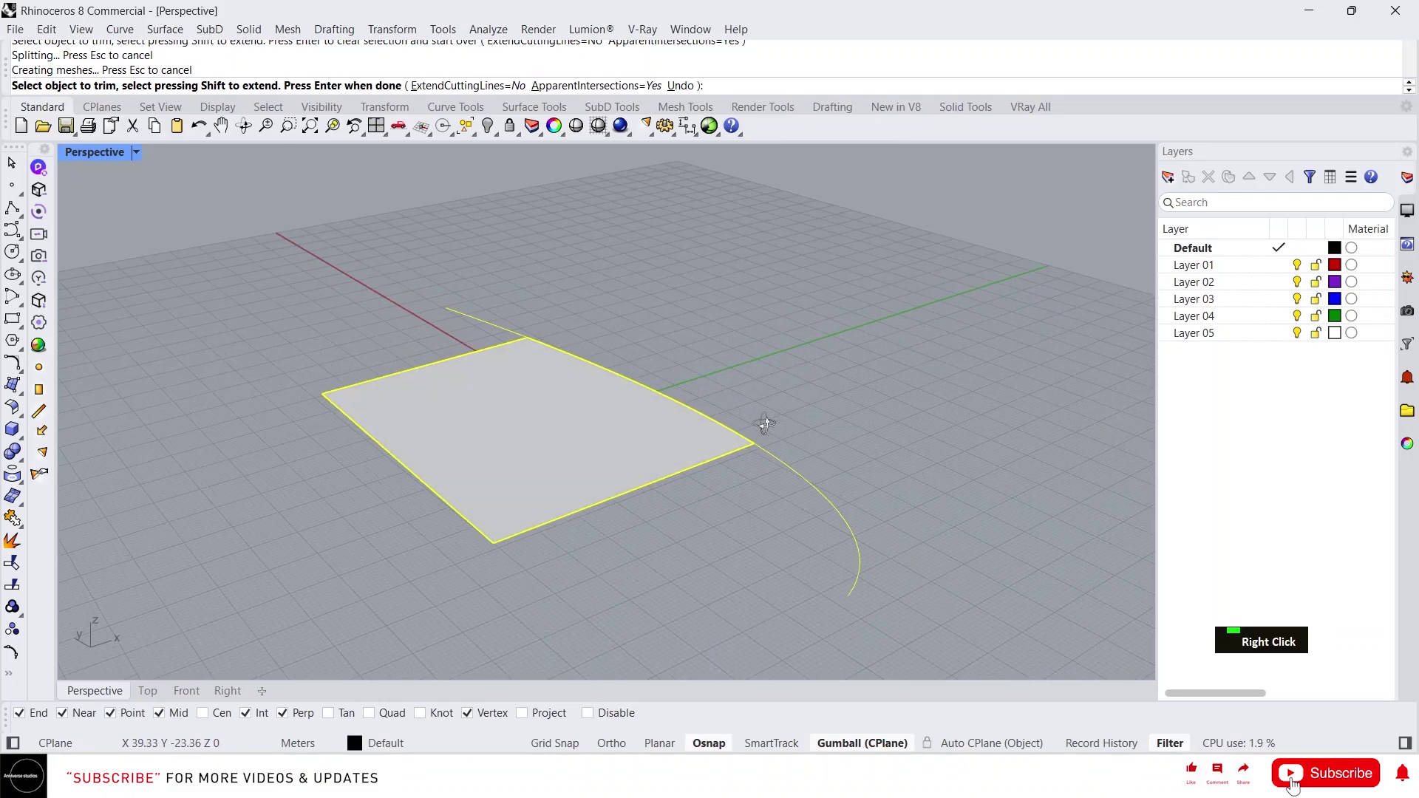
{"action": "left_click", "coordinate": [787, 461]}
{"action": "left_click", "coordinate": [500, 325]}
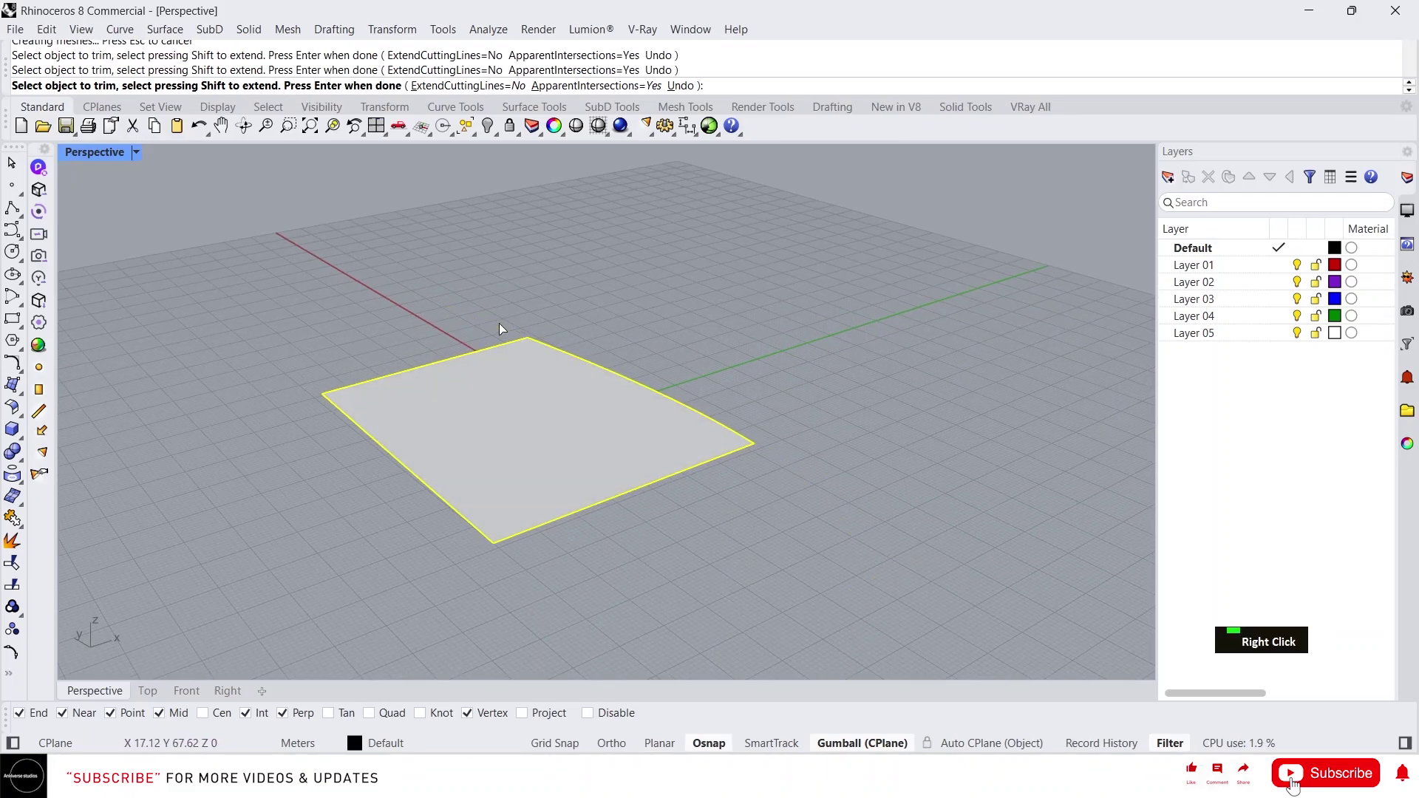
{"action": "right_click", "coordinate": [620, 332]}
Move the trimmed curve away from the surface's curved edge
{"action": "right_click_drag", "start_coordinate": [619, 332], "coordinate": [521, 316]}
{"action": "left_click", "coordinate": [521, 316]}
{"action": "left_click_drag", "start_coordinate": [541, 247], "coordinate": [828, 537]}
{"action": "left_click_drag", "start_coordinate": [711, 404], "coordinate": [865, 399]}
{"action": "right_click_drag", "start_coordinate": [672, 522], "coordinate": [686, 503]}
{"action": "left_click", "coordinate": [762, 550]}
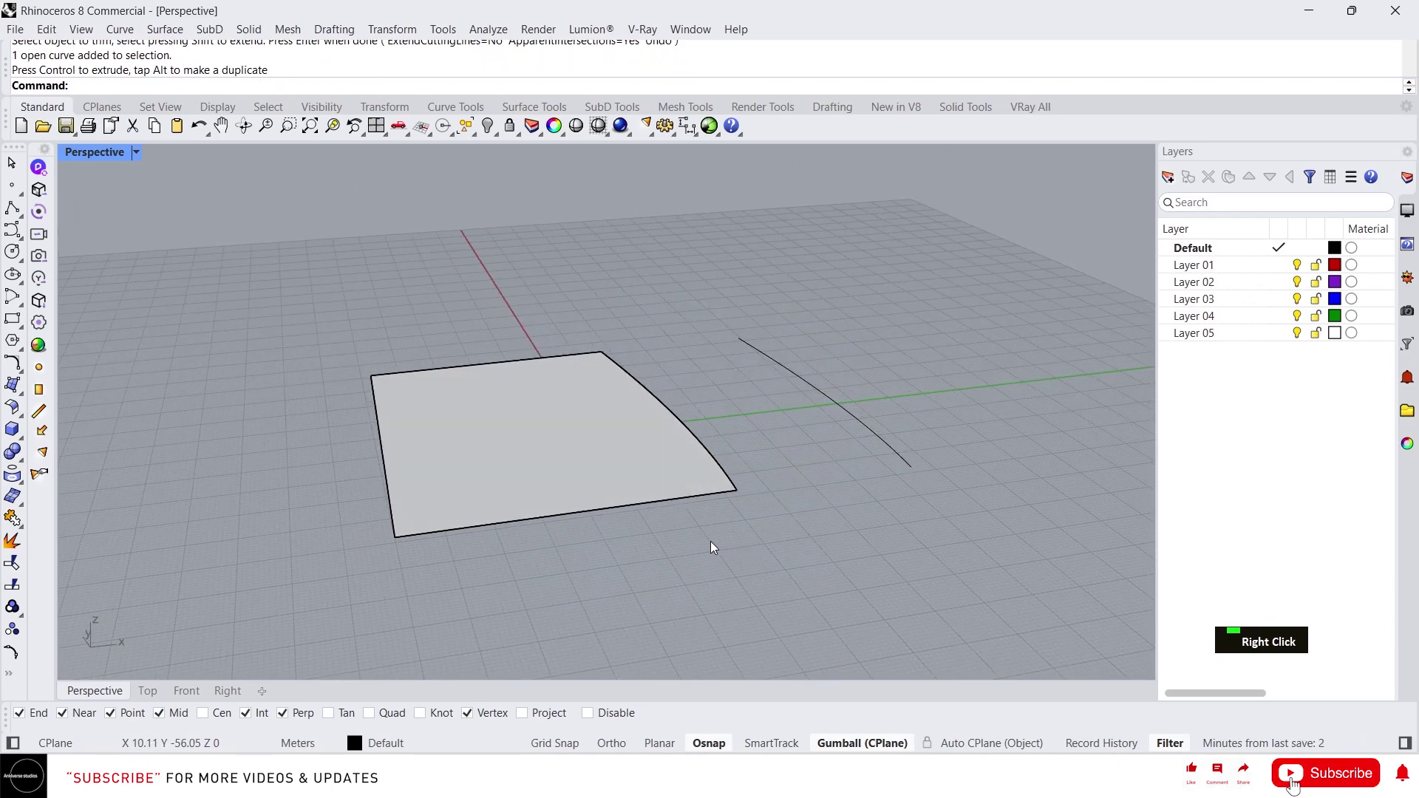
Extrude the trimmed surface vertically into a solid block with one curved side
{"action": "scroll", "coordinate": [713, 544], "scroll_direction": "down", "scroll_amount": 4}
{"action": "left_click", "coordinate": [623, 493]}
{"action": "left_click_drag", "start_coordinate": [624, 455], "coordinate": [599, 388], "text": "ctrl"}
{"action": "right_click_drag", "start_coordinate": [600, 389], "coordinate": [736, 447]}
{"action": "left_click", "coordinate": [736, 446]}
Delete the leftover cutting curve beside the block
{"action": "scroll", "coordinate": [734, 458], "scroll_direction": "up", "scroll_amount": 4}
{"action": "left_click_drag", "start_coordinate": [805, 454], "coordinate": [777, 513]}
{"action": "key", "text": "Delete"}
{"action": "scroll", "coordinate": [820, 475], "scroll_direction": "down", "scroll_amount": 2}
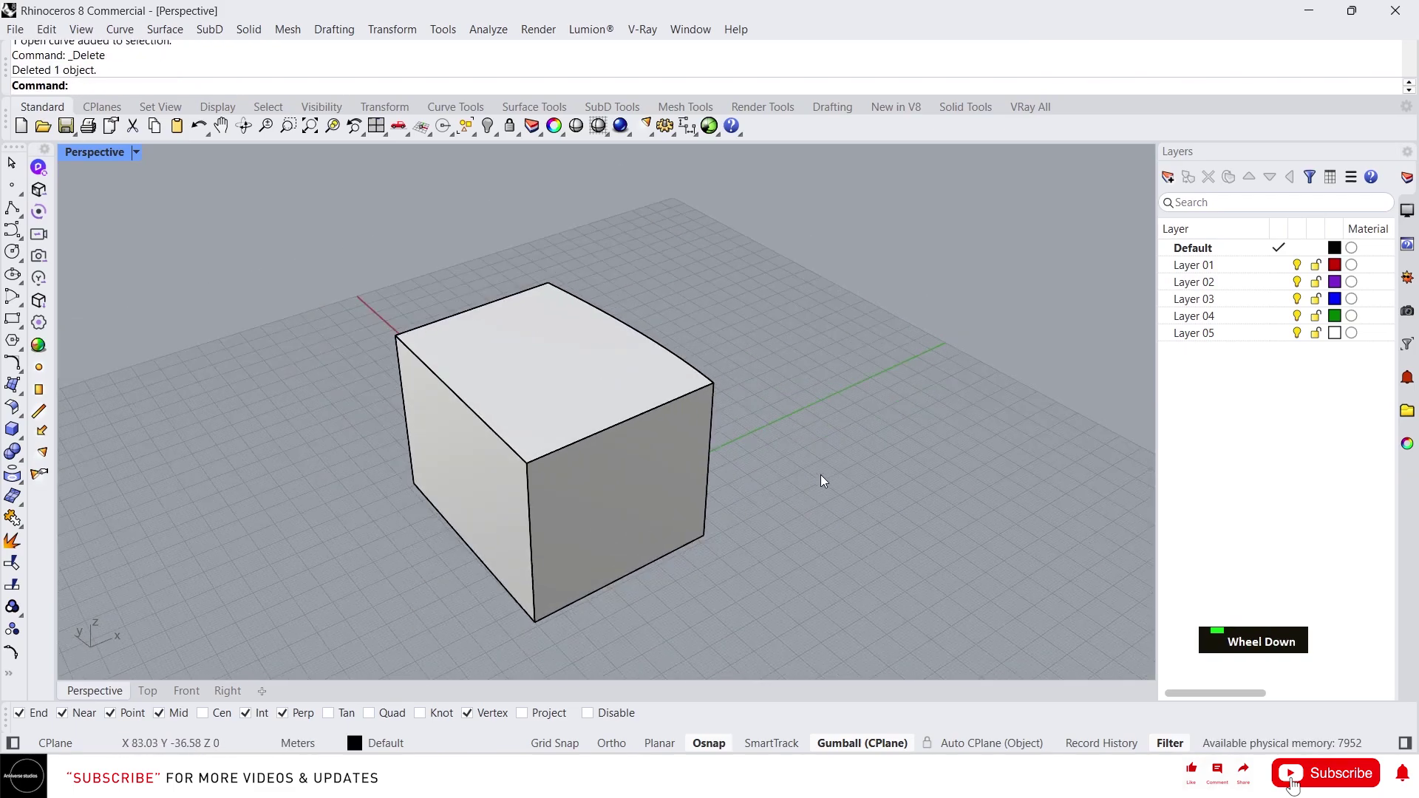
{"action": "scroll", "coordinate": [788, 493], "scroll_direction": "down", "scroll_amount": 2}
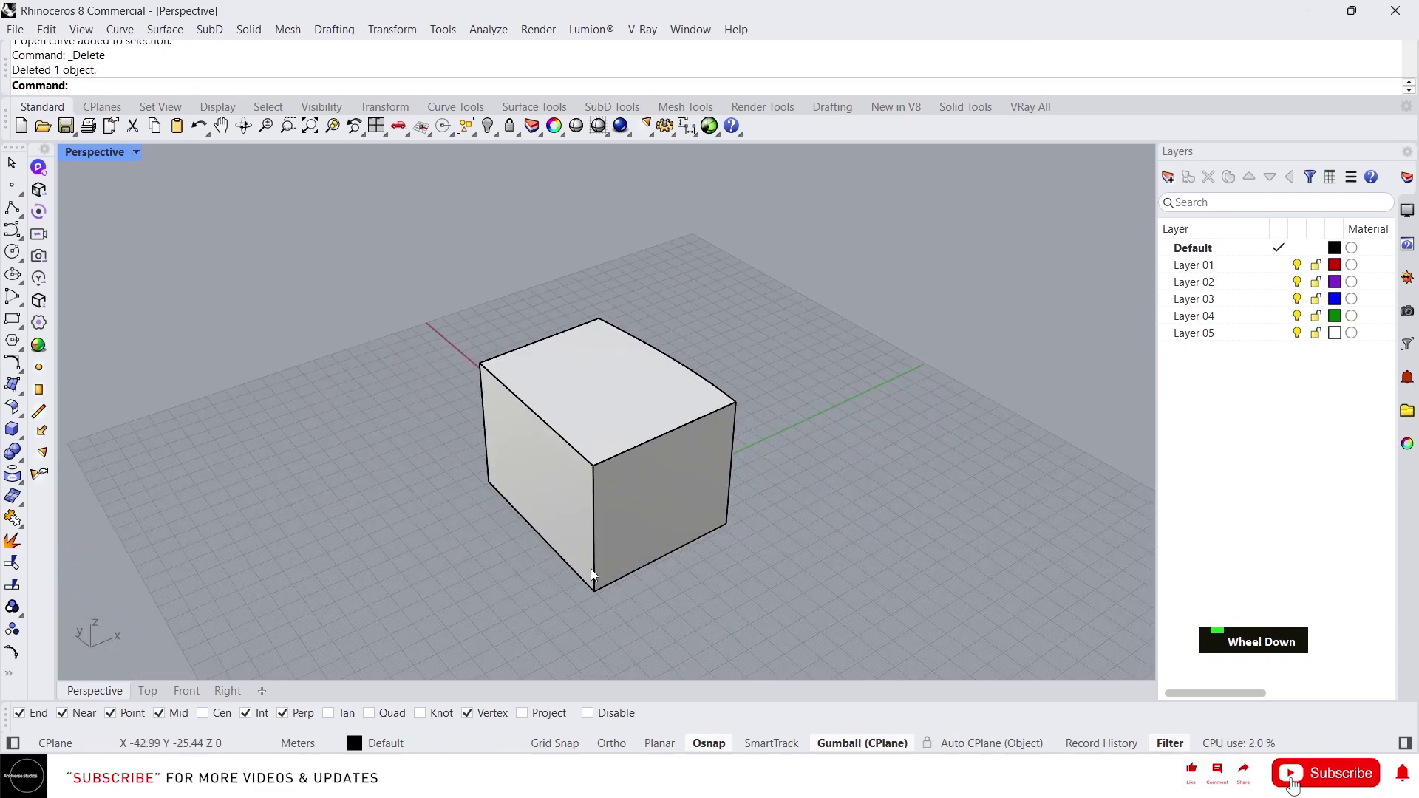
Draw a straight line from the block's front bottom corner diagonally through to beyond its far side
{"action": "type", "text": "l"}
{"action": "key", "text": "space"}
{"action": "left_click", "coordinate": [595, 592]}
{"action": "left_click", "coordinate": [708, 309]}
{"action": "key", "text": "space"}
{"action": "left_click", "coordinate": [702, 318]}
Extrude the diagonal line upward into a vertical surface taller than the block
{"action": "right_click_drag", "start_coordinate": [697, 364], "coordinate": [690, 316]}
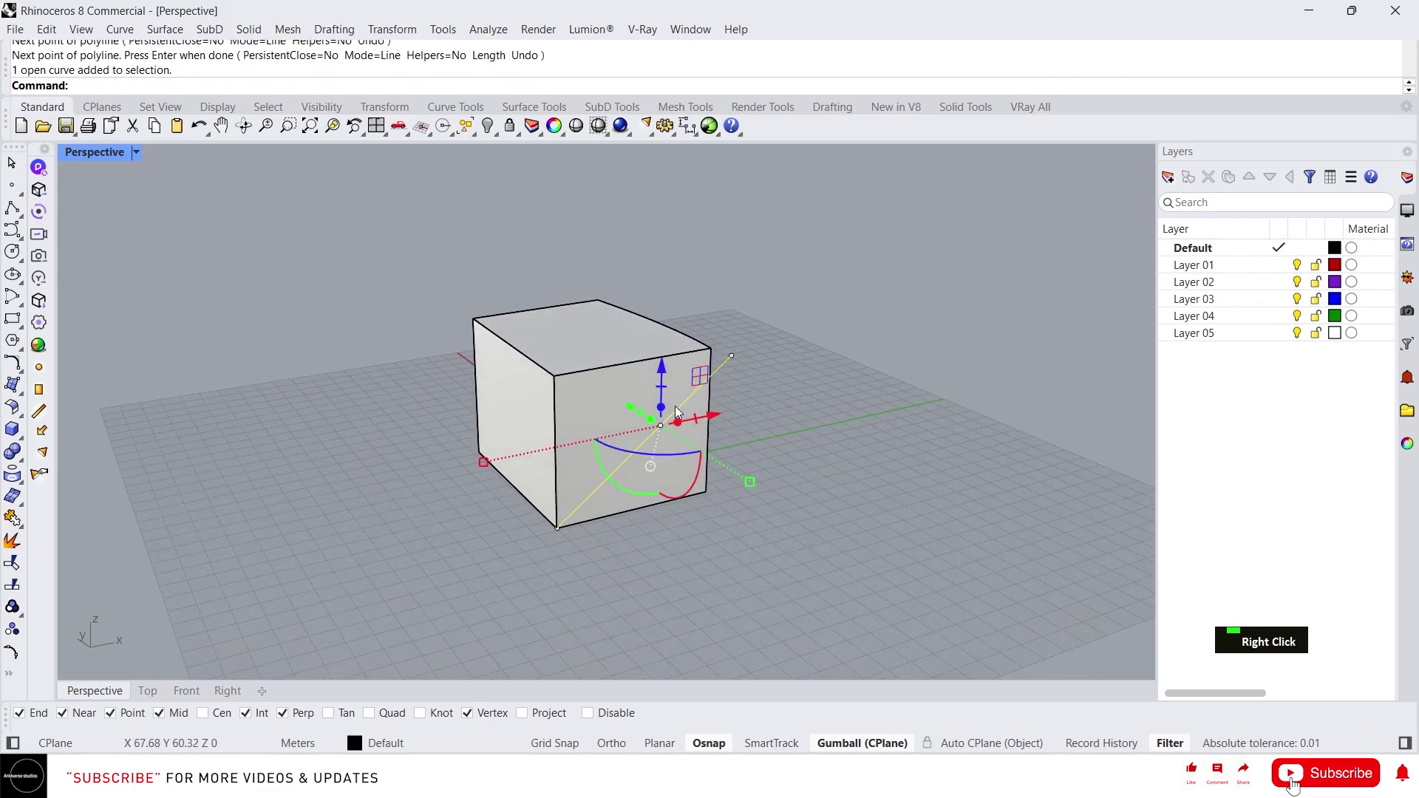
{"action": "left_click_drag", "start_coordinate": [711, 418], "coordinate": [627, 169]}
{"action": "right_click_drag", "start_coordinate": [634, 333], "coordinate": [749, 428]}
Try to trim the right part of the block using the vertical surface as the cutter
{"action": "left_click", "coordinate": [819, 612]}
{"action": "left_click_drag", "start_coordinate": [849, 589], "coordinate": [518, 310]}
{"action": "type", "text": "tr"}
{"action": "key", "text": "space"}
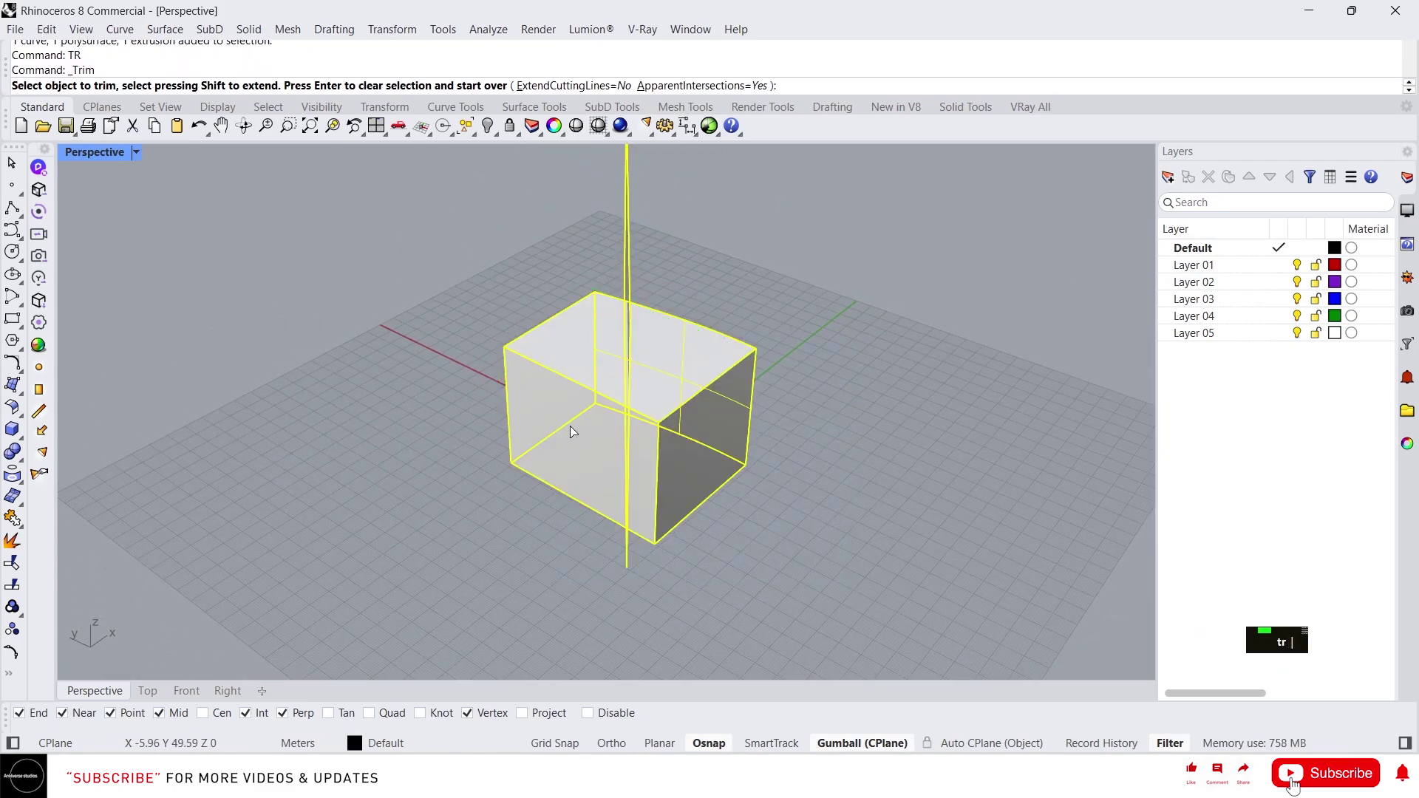
{"action": "left_click", "coordinate": [725, 376]}
{"action": "right_click_drag", "start_coordinate": [738, 384], "coordinate": [708, 375]}
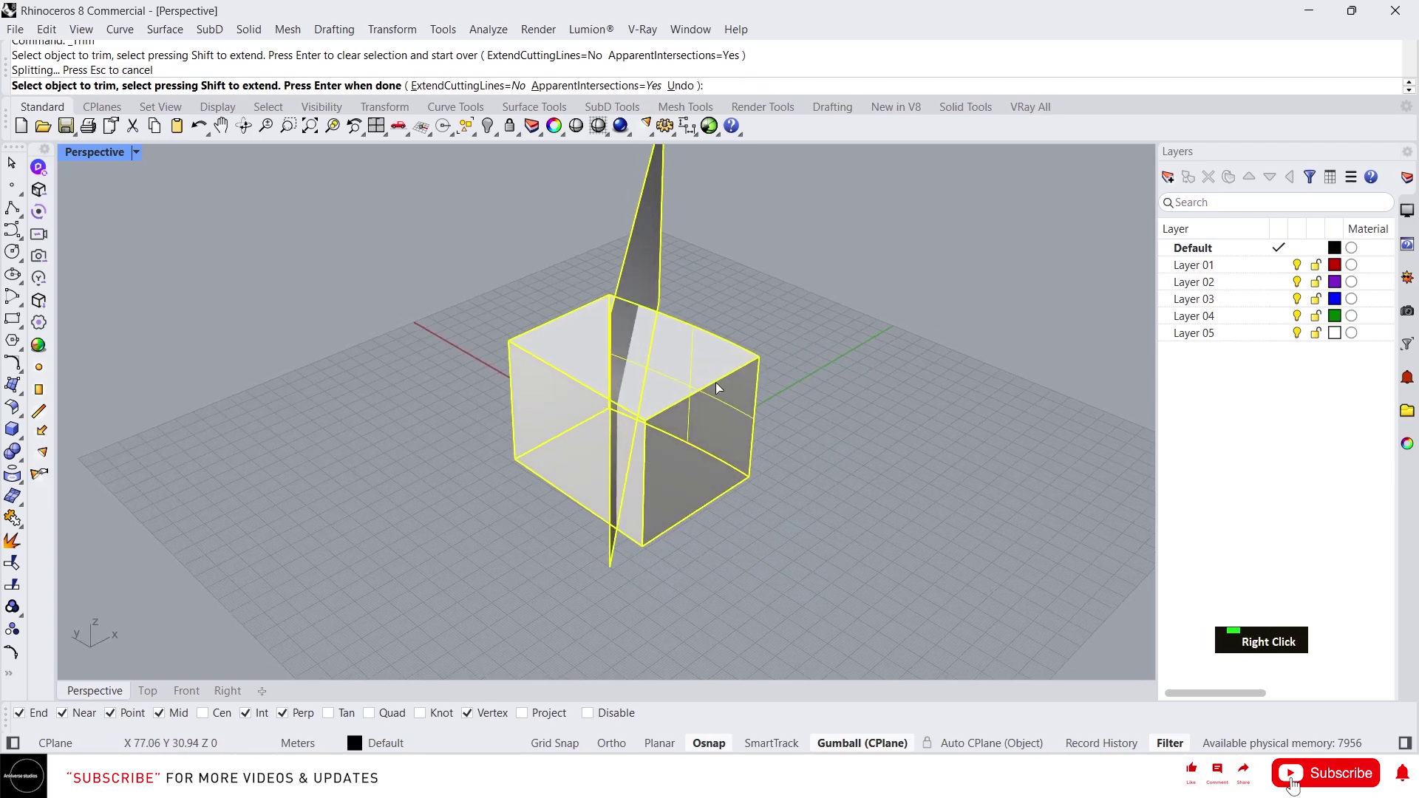
{"action": "right_click", "coordinate": [714, 385]}
Lower the vertical cutting surface so it reaches below the block's base
{"action": "left_click", "coordinate": [644, 230]}
{"action": "mouse_move", "coordinate": [645, 231]}
{"action": "right_mouse_down"}
{"action": "mouse_move", "coordinate": [601, 267]}
{"action": "mouse_move", "coordinate": [614, 310]}
{"action": "mouse_move", "coordinate": [645, 241]}
{"action": "right_mouse_up"}
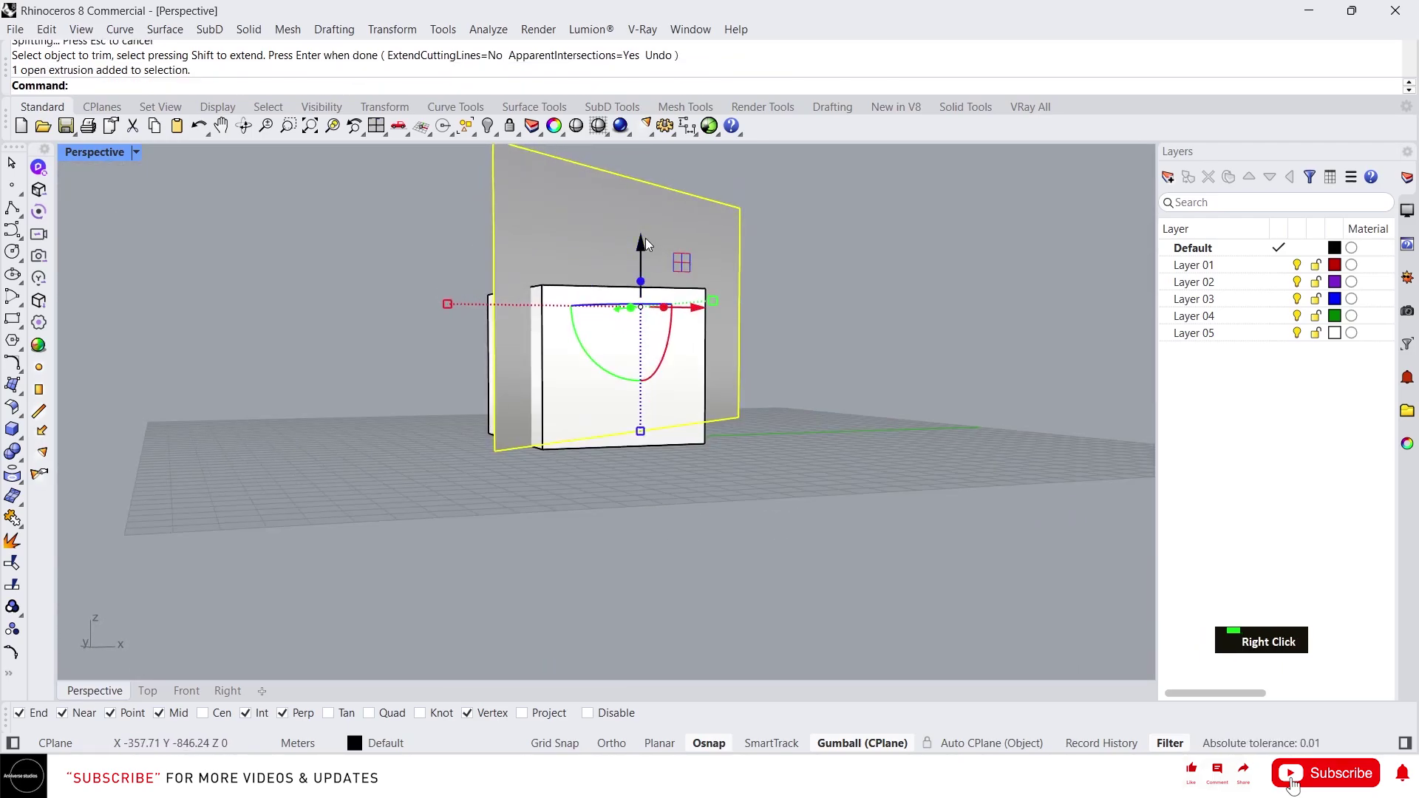
{"action": "left_click_drag", "start_coordinate": [646, 244], "coordinate": [645, 260]}
{"action": "right_click_drag", "start_coordinate": [597, 301], "coordinate": [799, 506]}
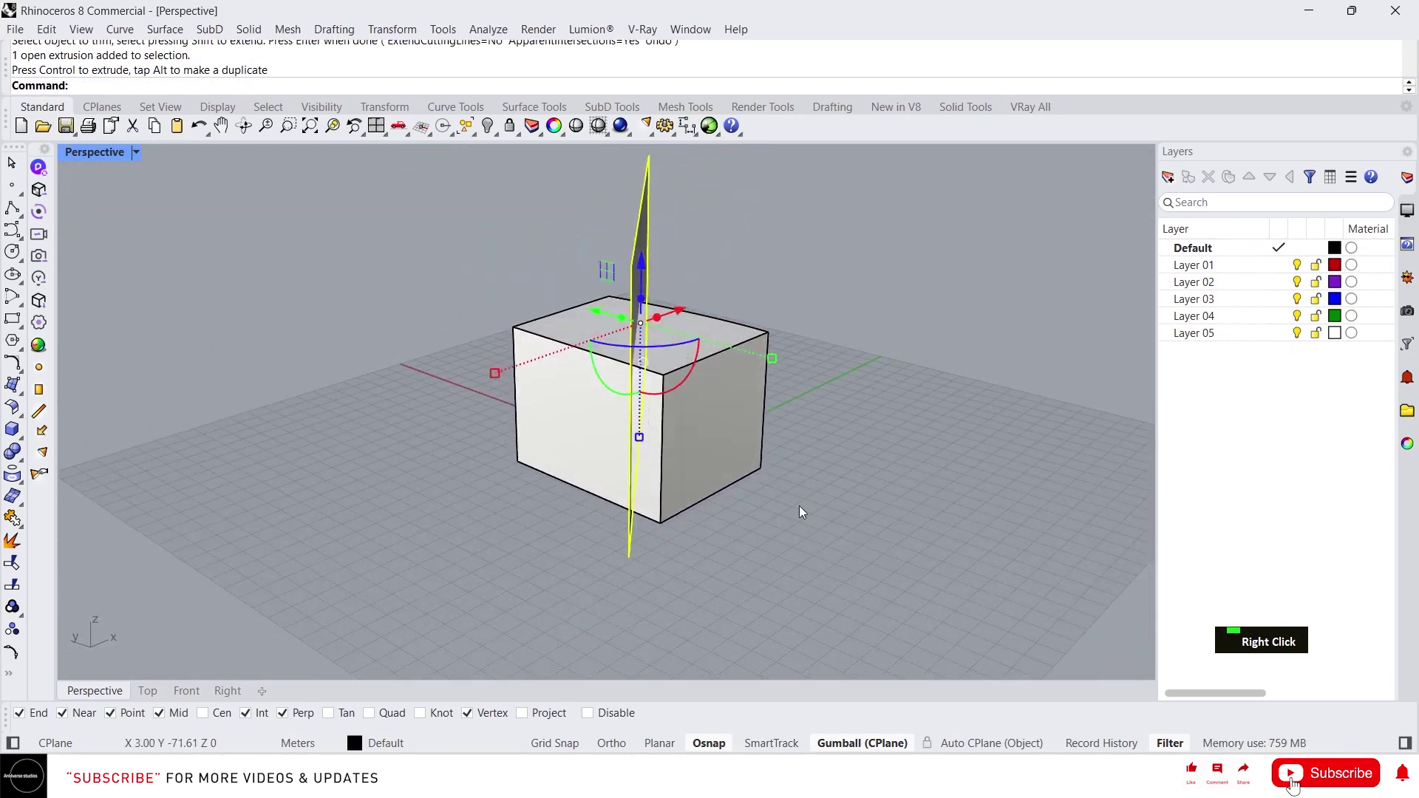
Select everything and try again to trim the block against the lowered cutting surface
{"action": "double_click", "coordinate": [748, 547]}
{"action": "key", "text": "ctrl+a"}
{"action": "type", "text": "tr"}
{"action": "key", "text": "Return"}
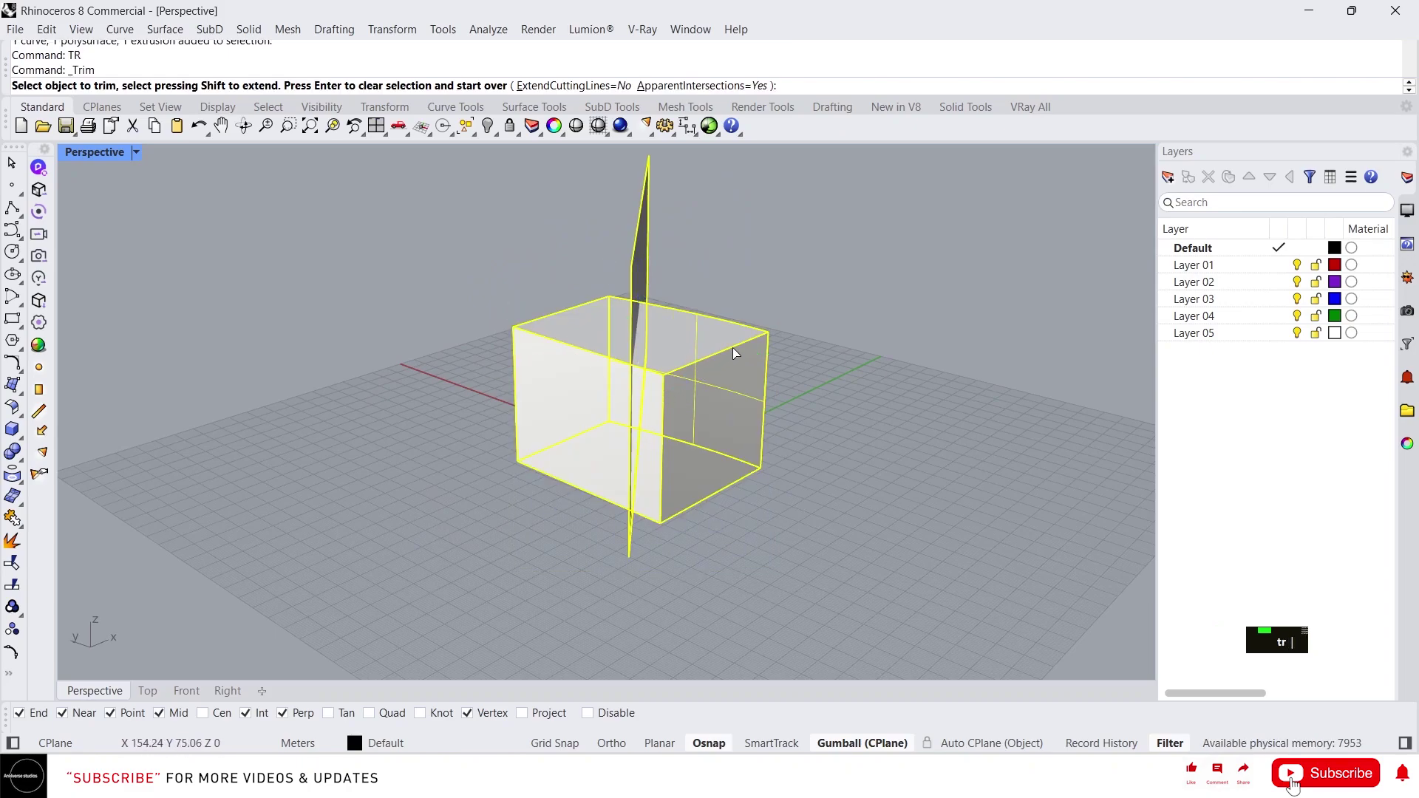
{"action": "left_click", "coordinate": [738, 358]}
{"action": "left_click", "coordinate": [681, 502]}
{"action": "right_click_drag", "start_coordinate": [681, 494], "coordinate": [714, 477]}
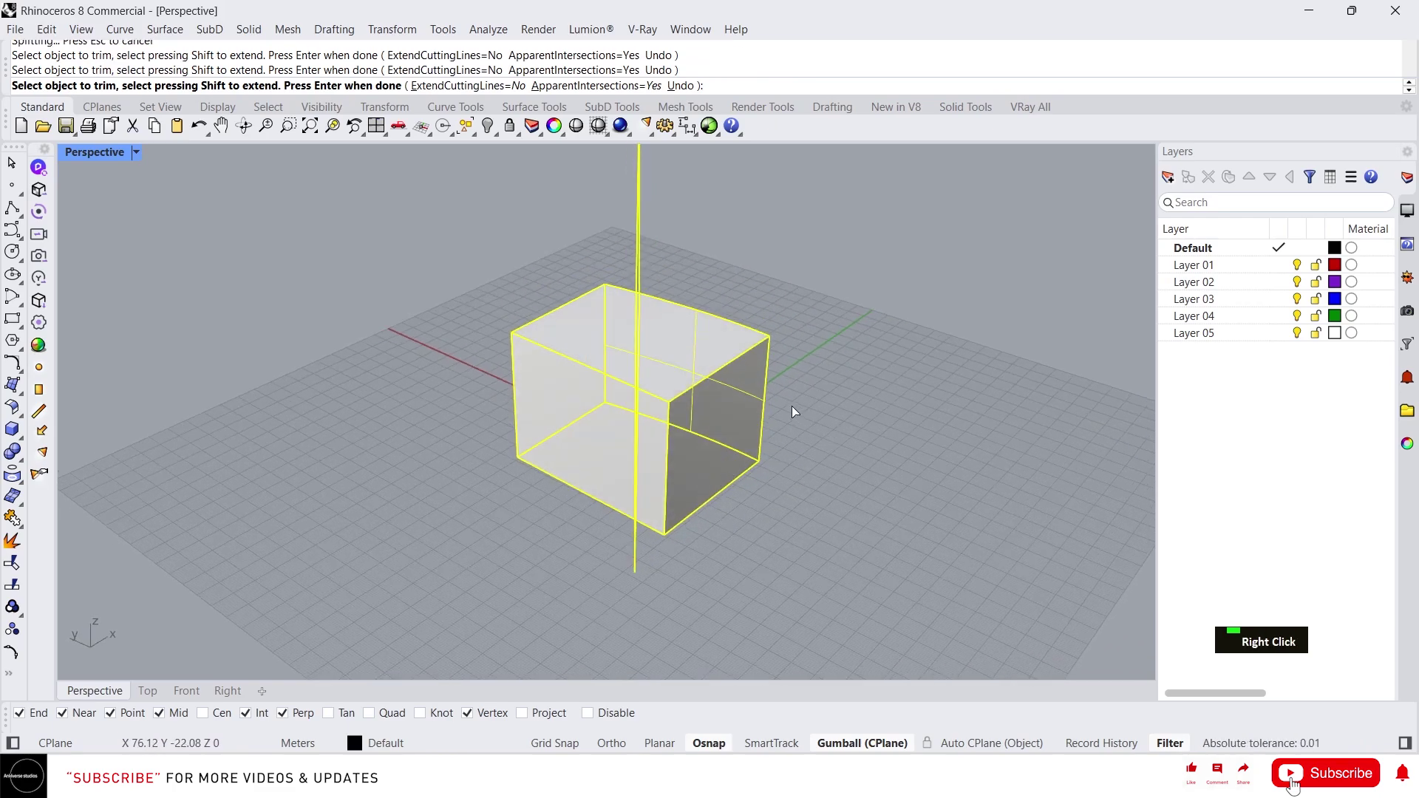
Explode the solid block into separate surfaces
{"action": "left_click", "coordinate": [732, 380]}
{"action": "type", "text": "explo"}
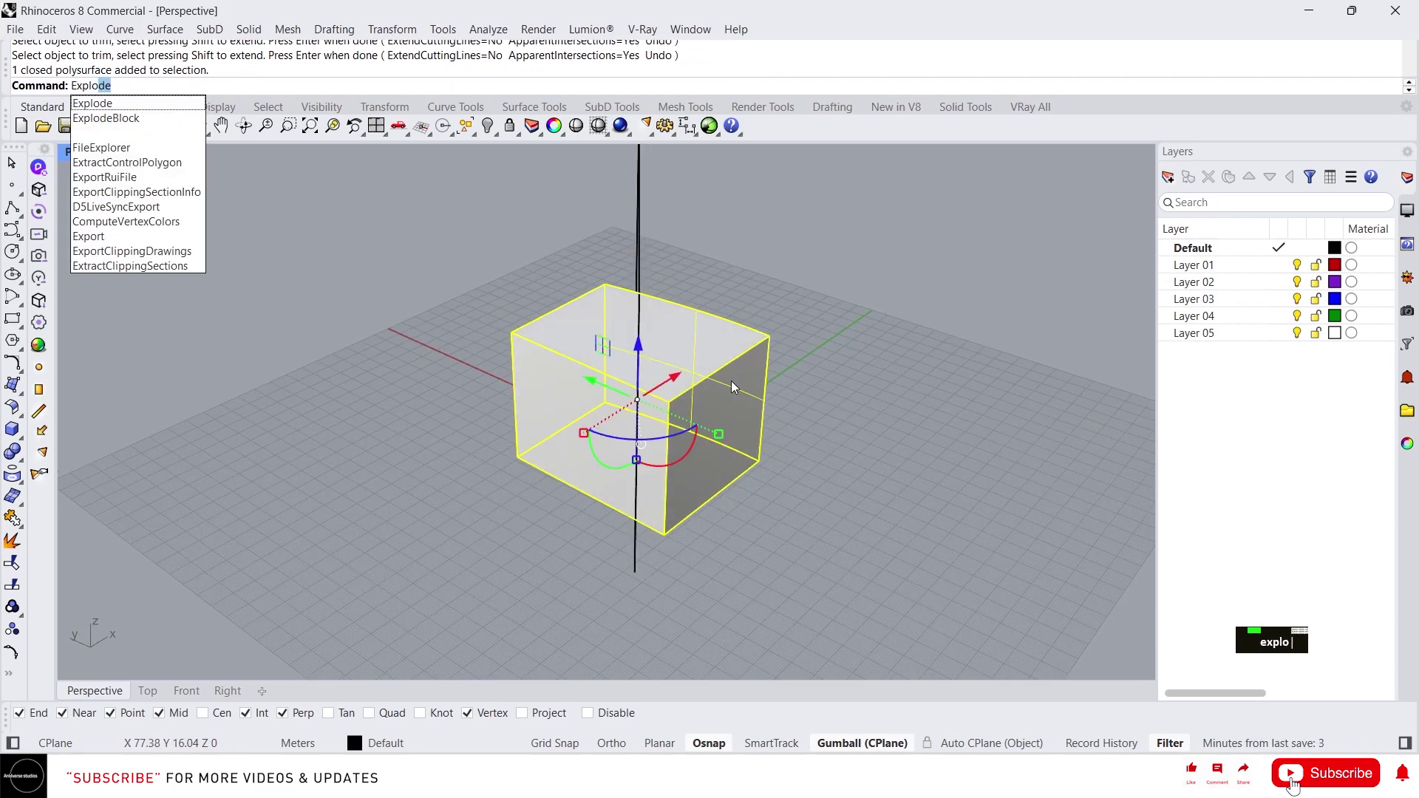
{"action": "key", "text": "Return"}
{"action": "left_click", "coordinate": [792, 494]}
{"action": "left_click", "coordinate": [748, 423]}
Select all objects and trim off the parts of the separate faces to the right of the cutting surface
{"action": "left_click_drag", "start_coordinate": [872, 575], "coordinate": [594, 295]}
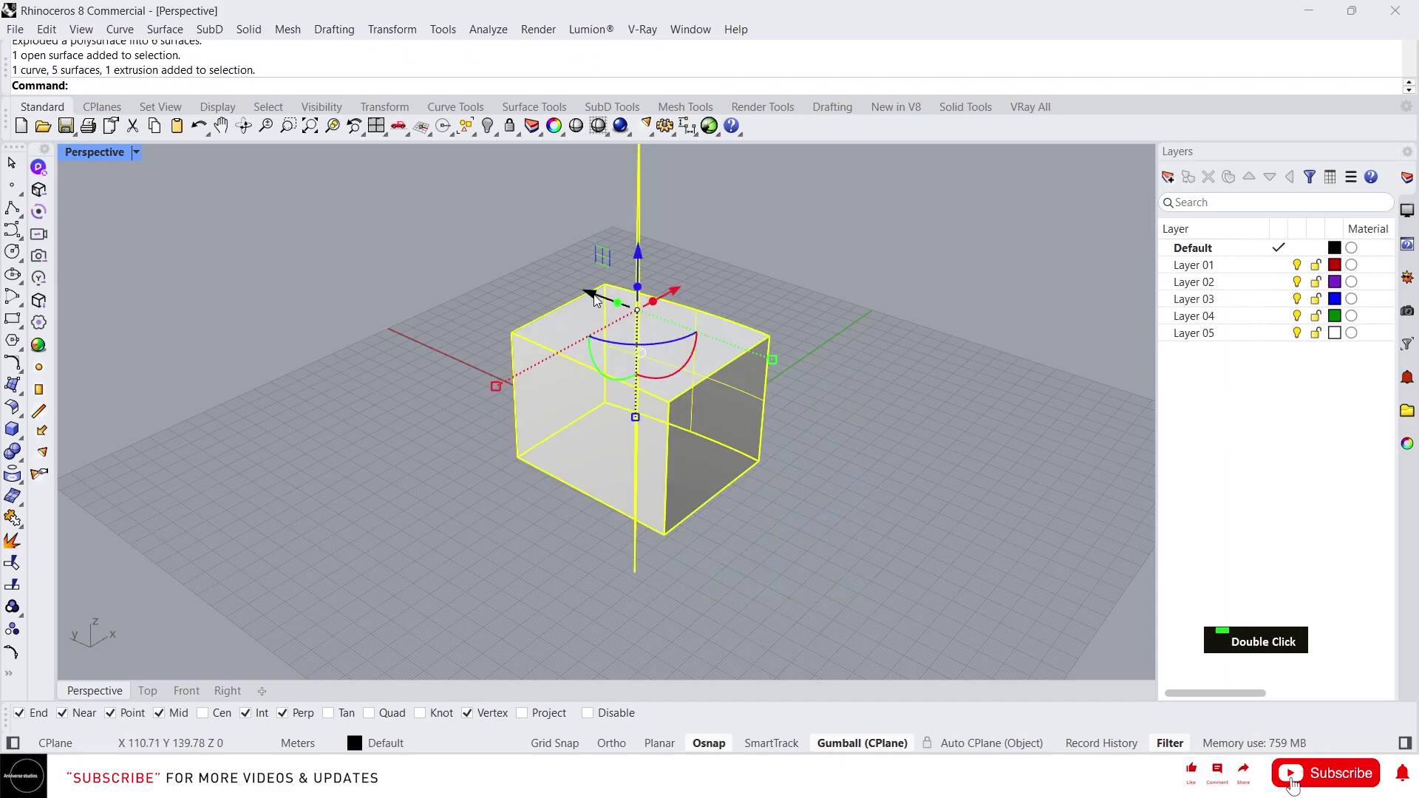
{"action": "type", "text": "tr"}
{"action": "key", "text": "Return"}
{"action": "left_click", "coordinate": [718, 459]}
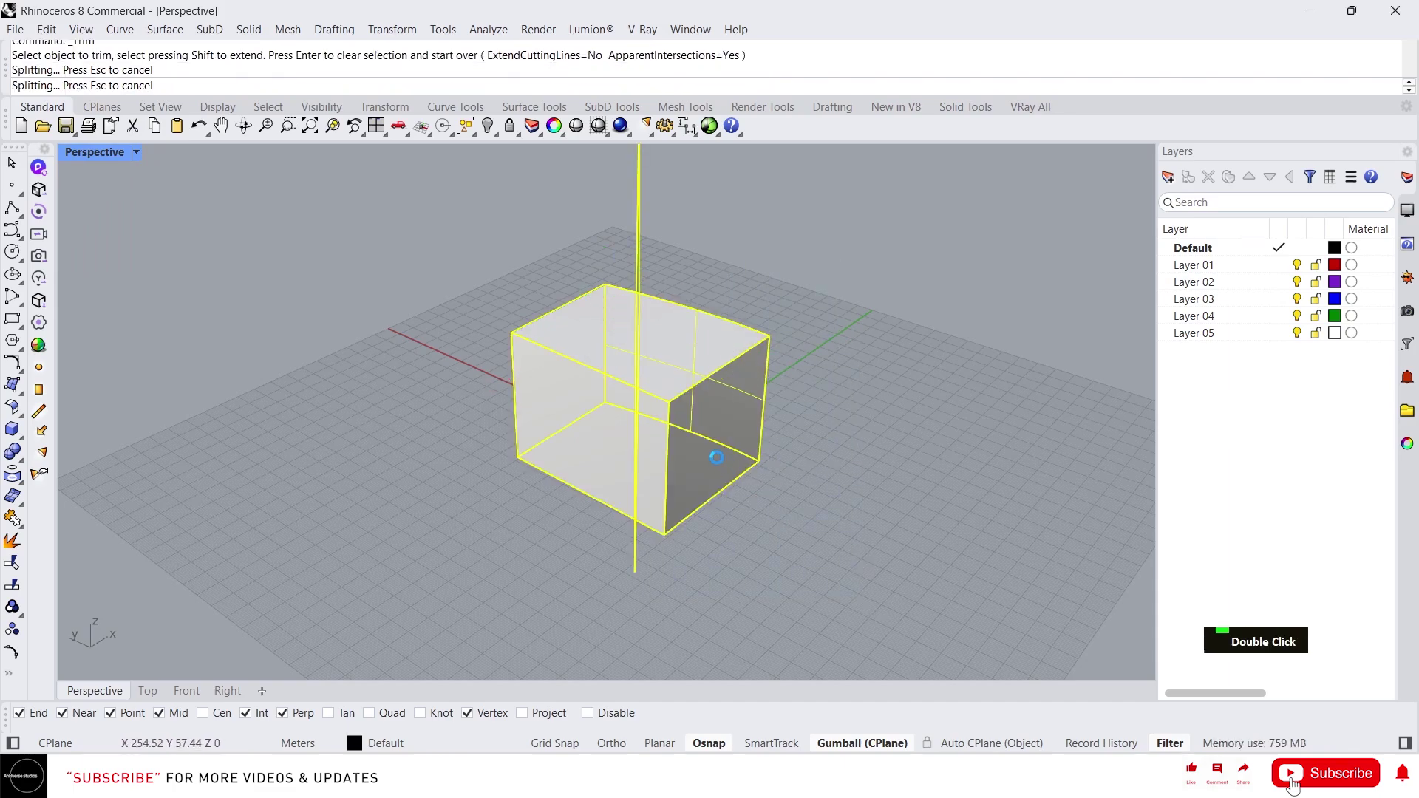
{"action": "mouse_move", "coordinate": [749, 425]}
{"action": "right_mouse_down"}
{"action": "mouse_move", "coordinate": [664, 458]}
{"action": "mouse_move", "coordinate": [730, 418]}
{"action": "right_mouse_up"}
{"action": "scroll", "coordinate": [730, 418], "scroll_direction": "up", "scroll_amount": 5}
{"action": "left_click", "coordinate": [643, 449]}
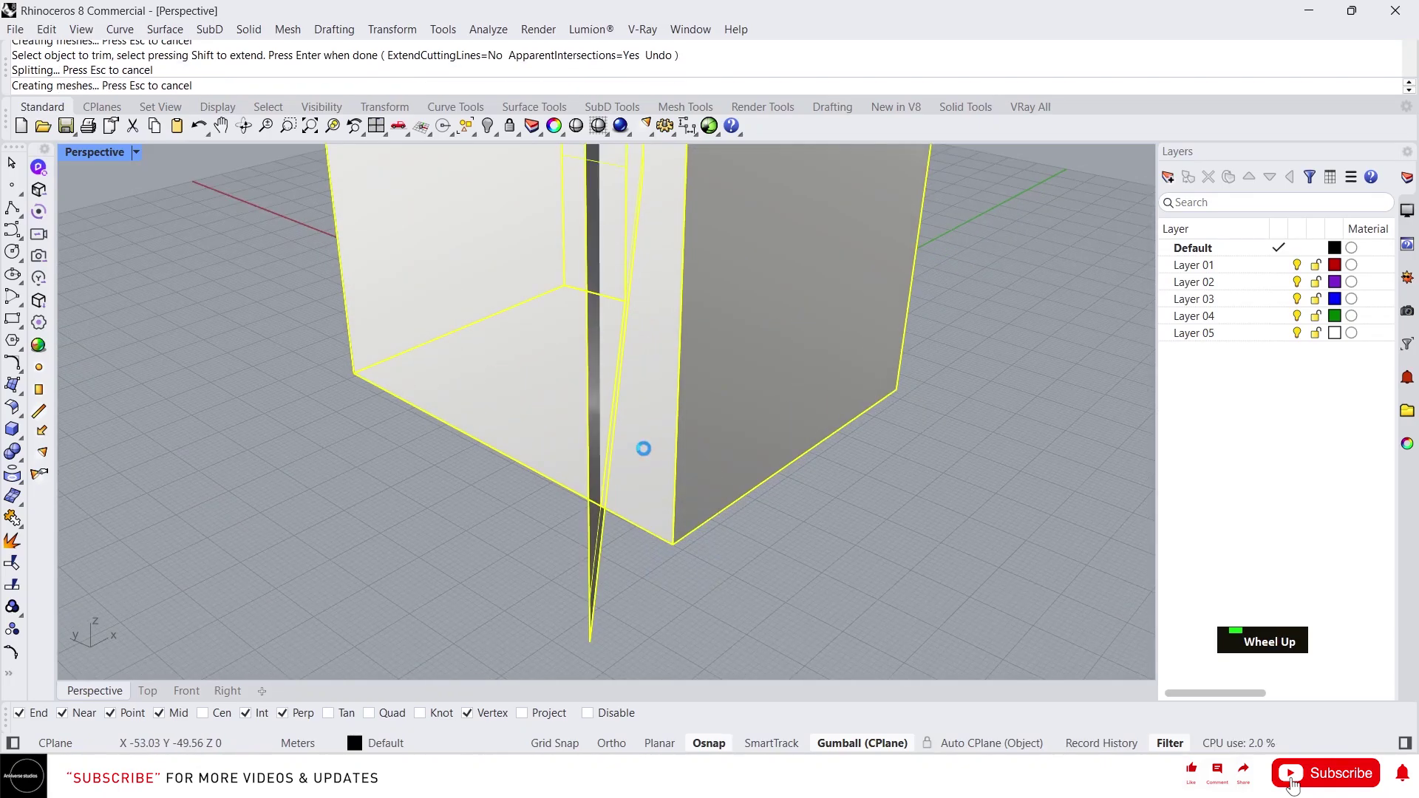
End the trim and delete the untrimmed face left standing beyond the cutting surface
{"action": "scroll", "coordinate": [700, 528], "scroll_direction": "down", "scroll_amount": 5}
{"action": "right_click_drag", "start_coordinate": [703, 525], "coordinate": [680, 480]}
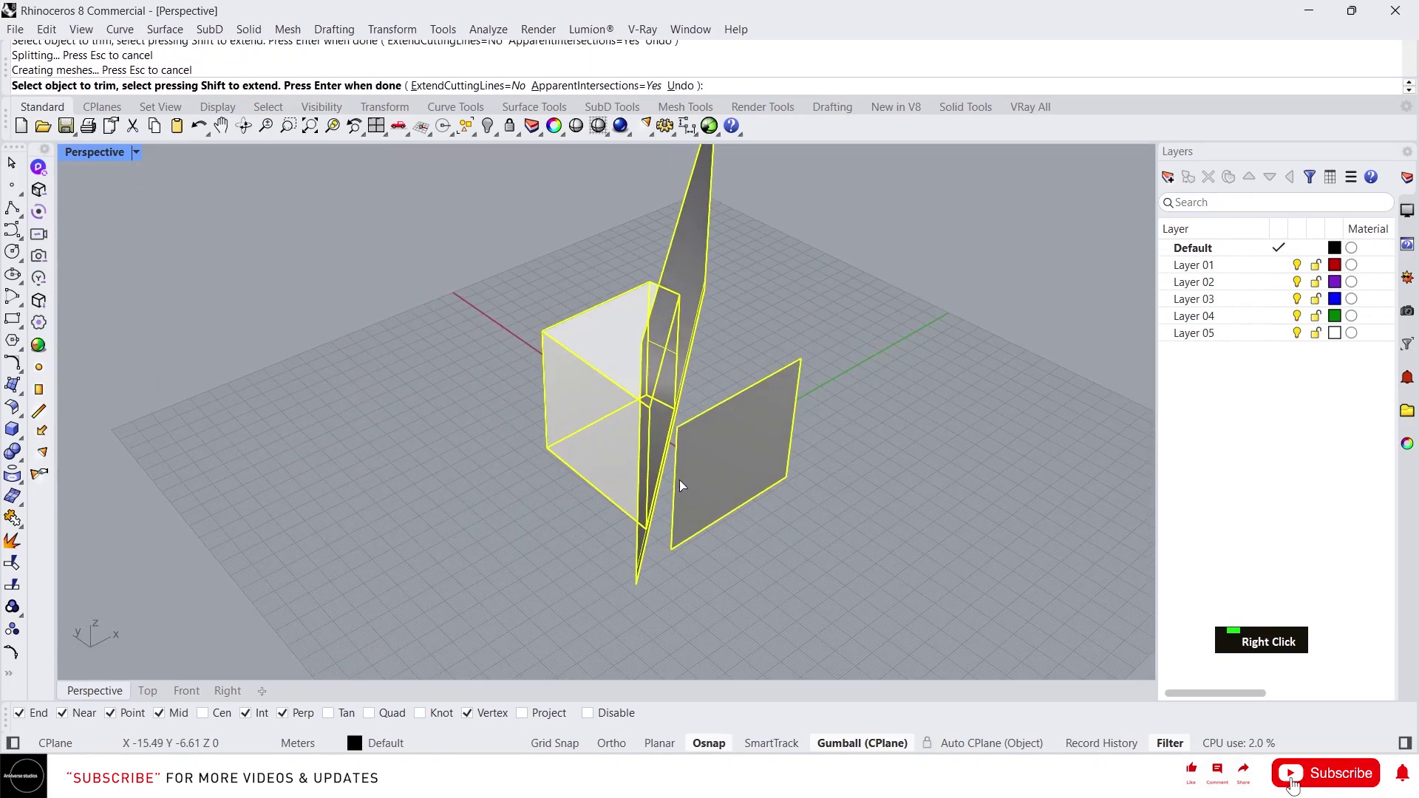
{"action": "scroll", "coordinate": [680, 485], "scroll_direction": "up", "scroll_amount": 2}
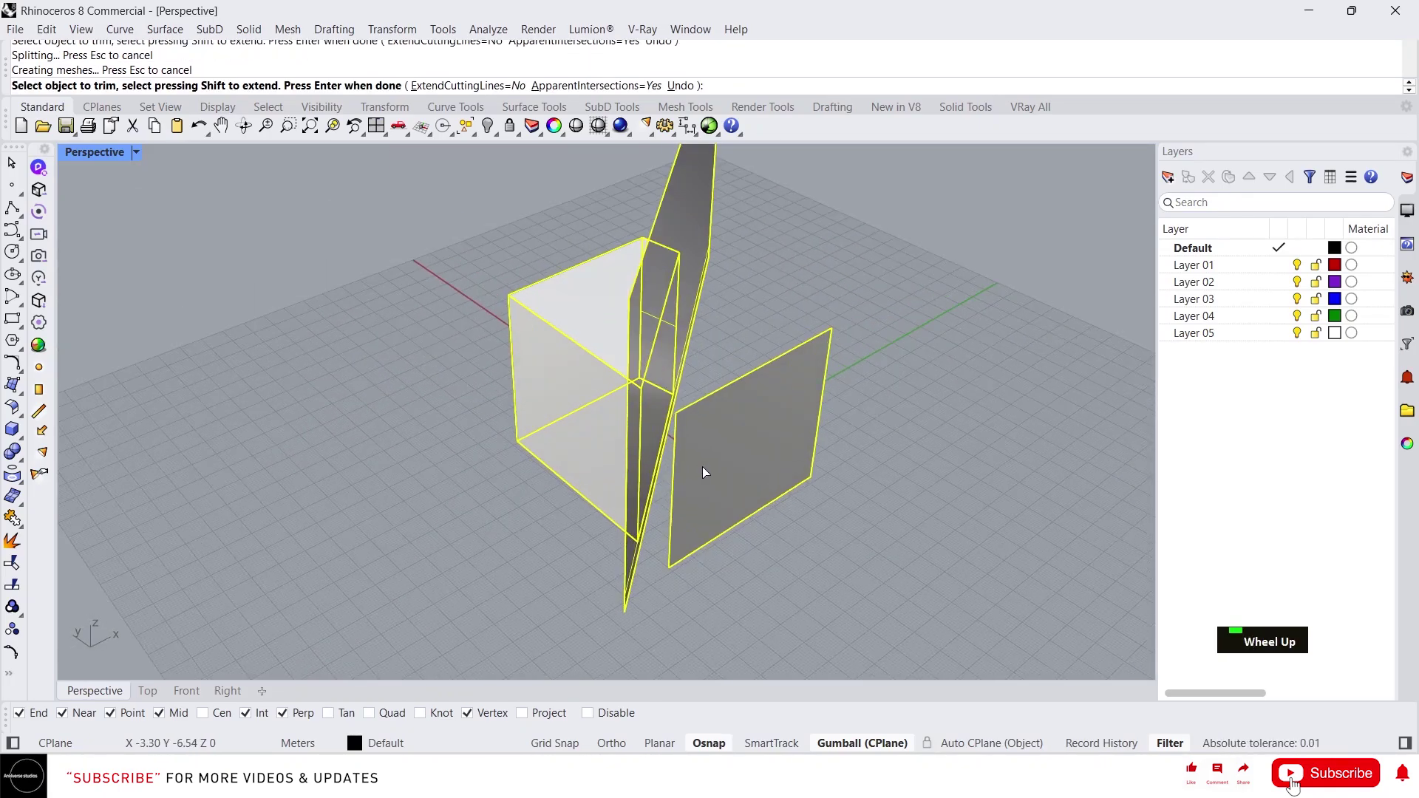
{"action": "key", "text": "Escape"}
{"action": "left_click", "coordinate": [747, 455]}
{"action": "key", "text": "Delete"}
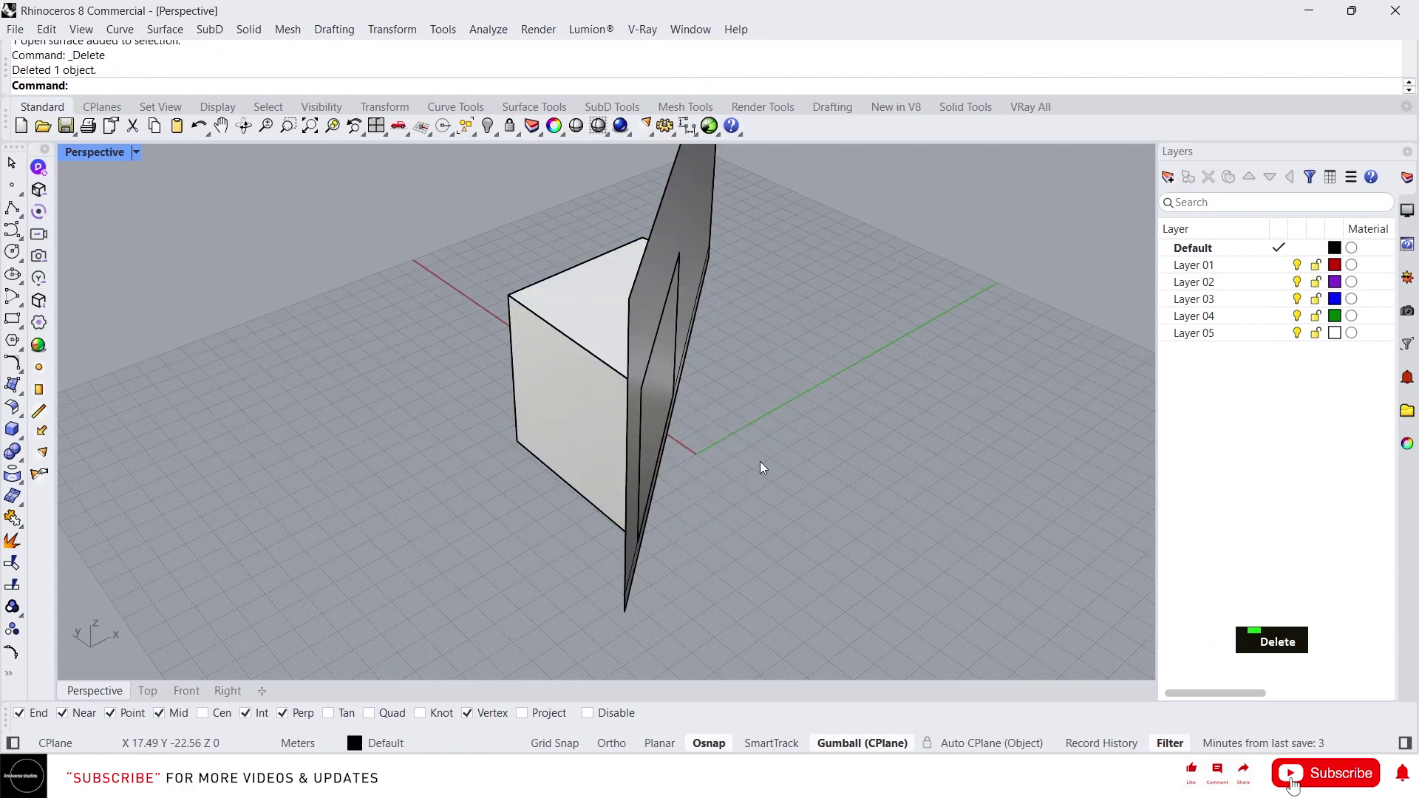
Select the trimmed top face and examine the cut block from both sides of the cutting surface
{"action": "left_click", "coordinate": [592, 332]}
{"action": "right_click_drag", "start_coordinate": [591, 333], "coordinate": [574, 362]}
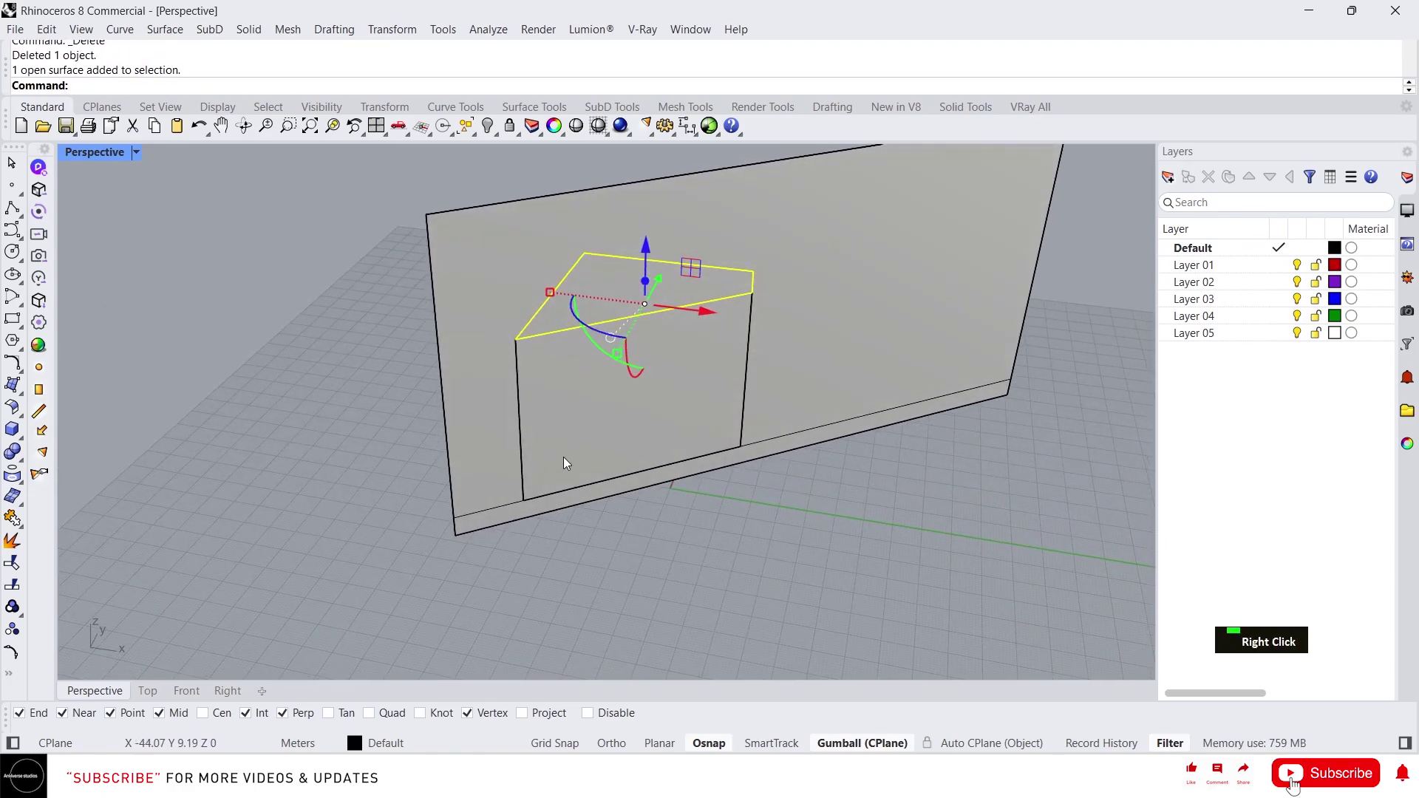
{"action": "right_click_drag", "start_coordinate": [640, 482], "coordinate": [787, 500]}
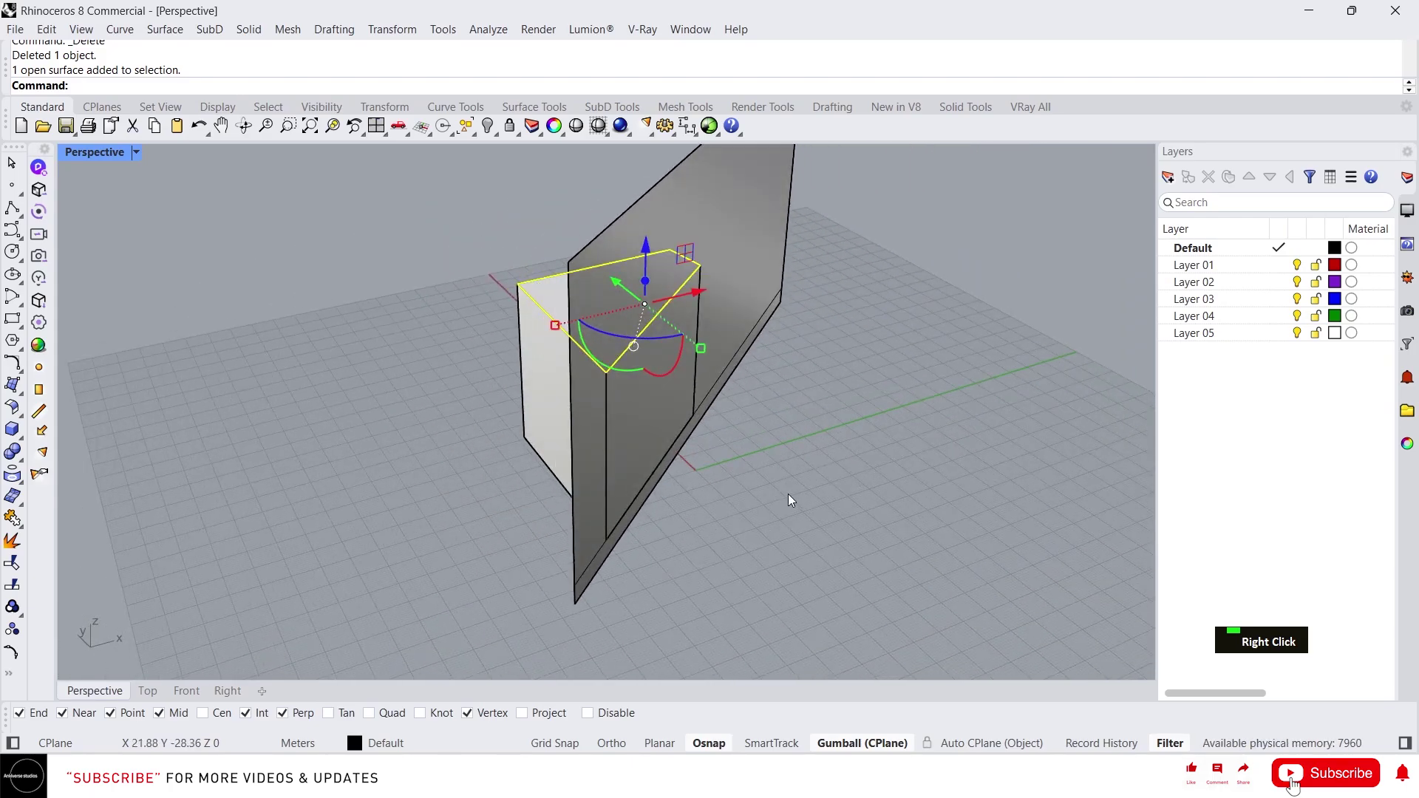
{"action": "scroll", "coordinate": [642, 469], "scroll_direction": "down", "scroll_amount": 3}
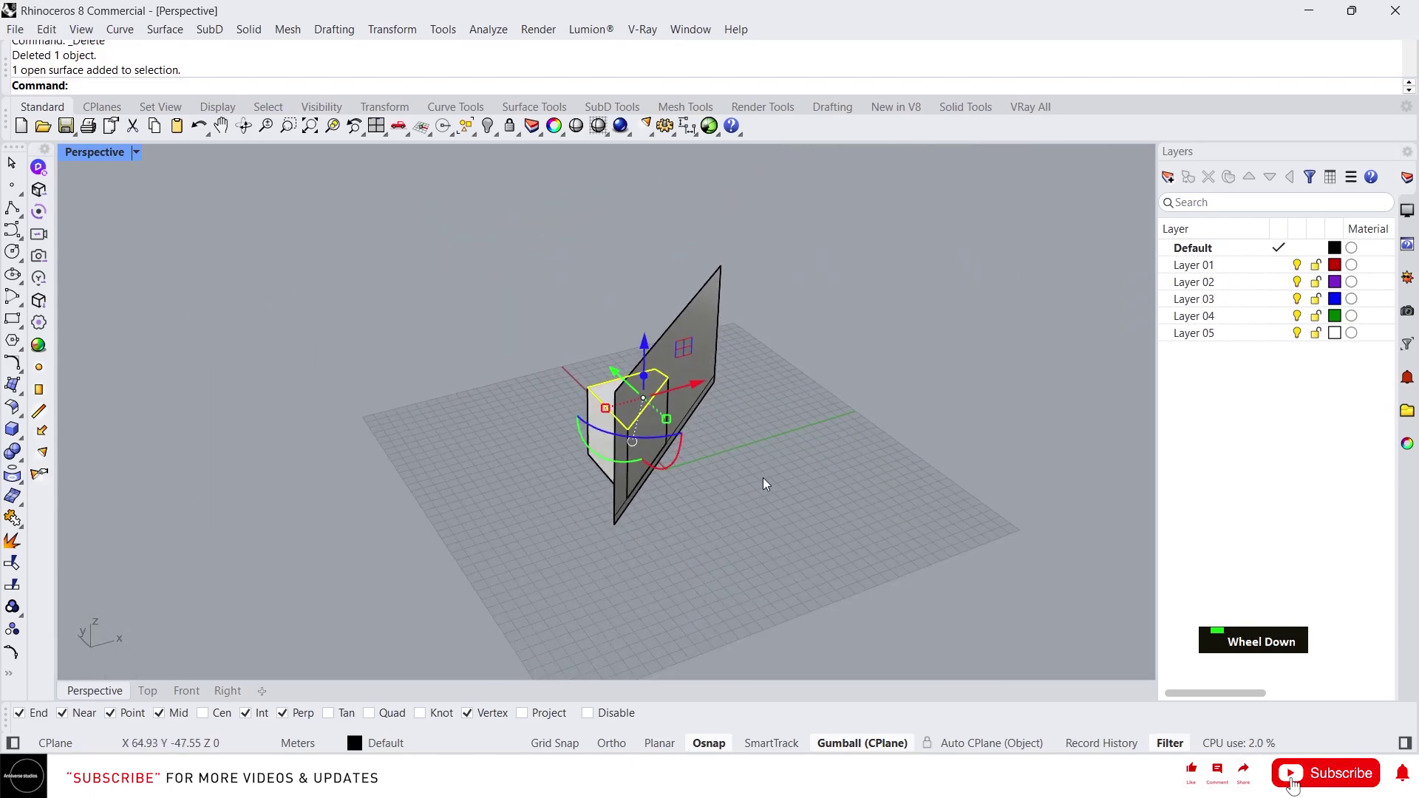
{"action": "key", "text": "Escape"}
{"action": "key", "text": "Escape"}
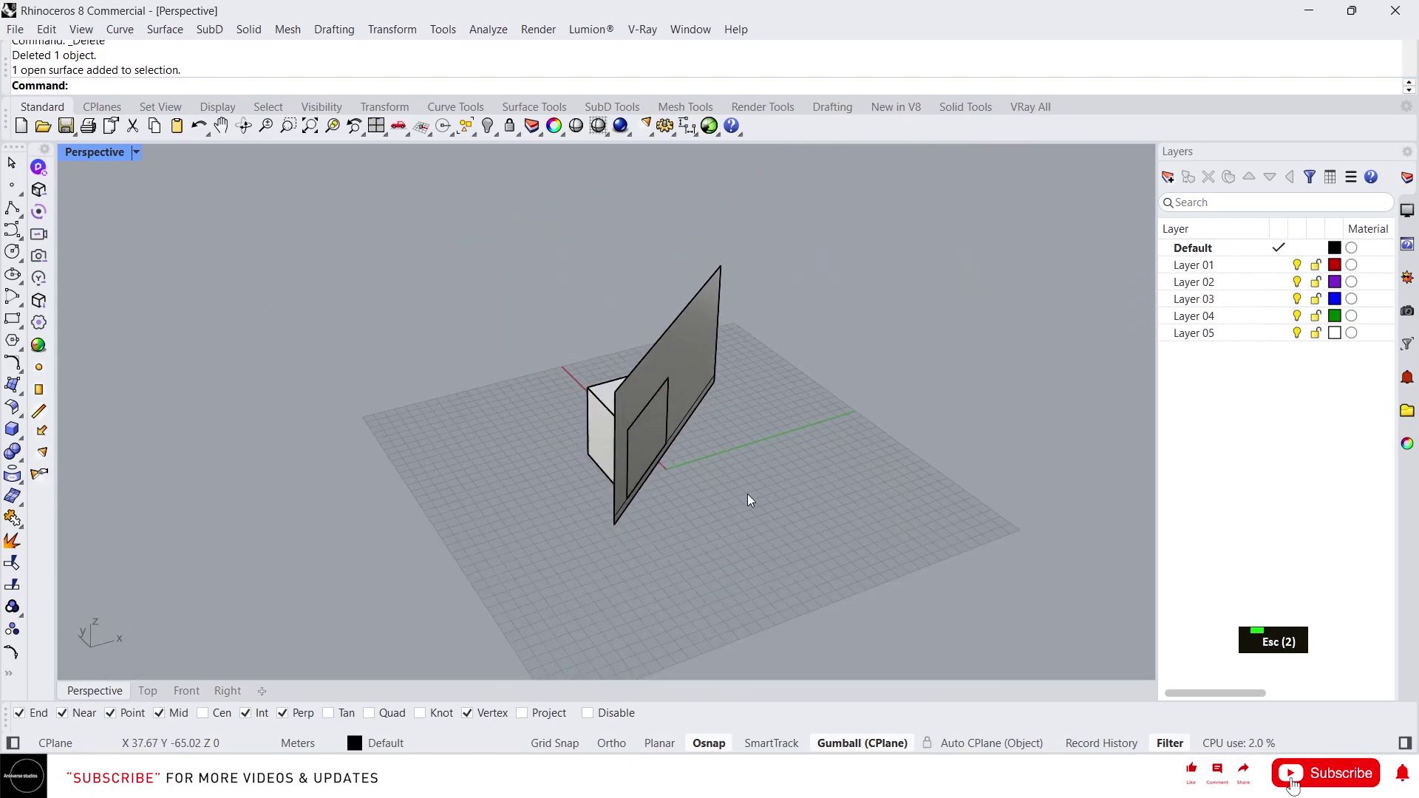
Create a second, larger box about 35 m high on the ground in front of the cutting surface
{"action": "left_click", "coordinate": [12, 429]}
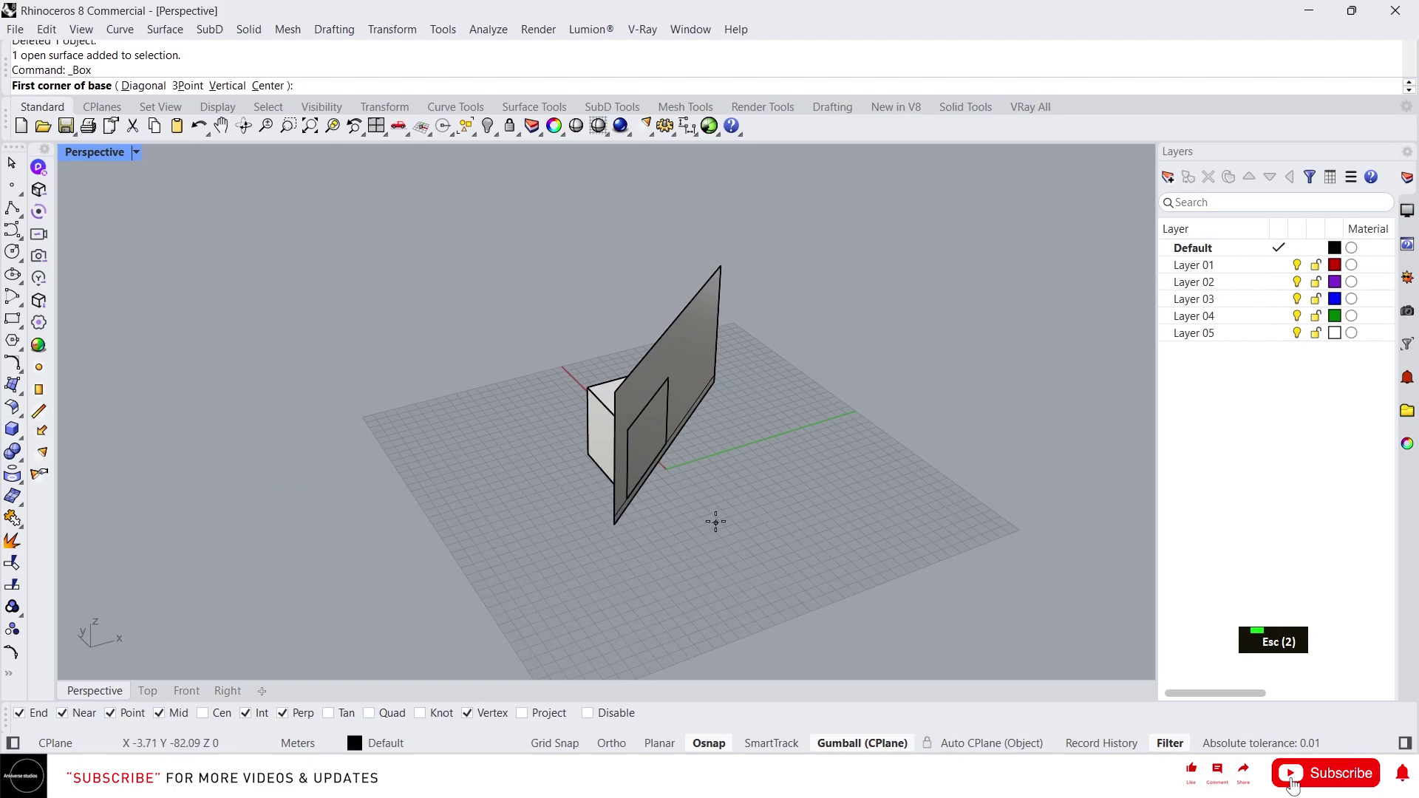
{"action": "left_click", "coordinate": [635, 542]}
{"action": "left_click", "coordinate": [871, 602]}
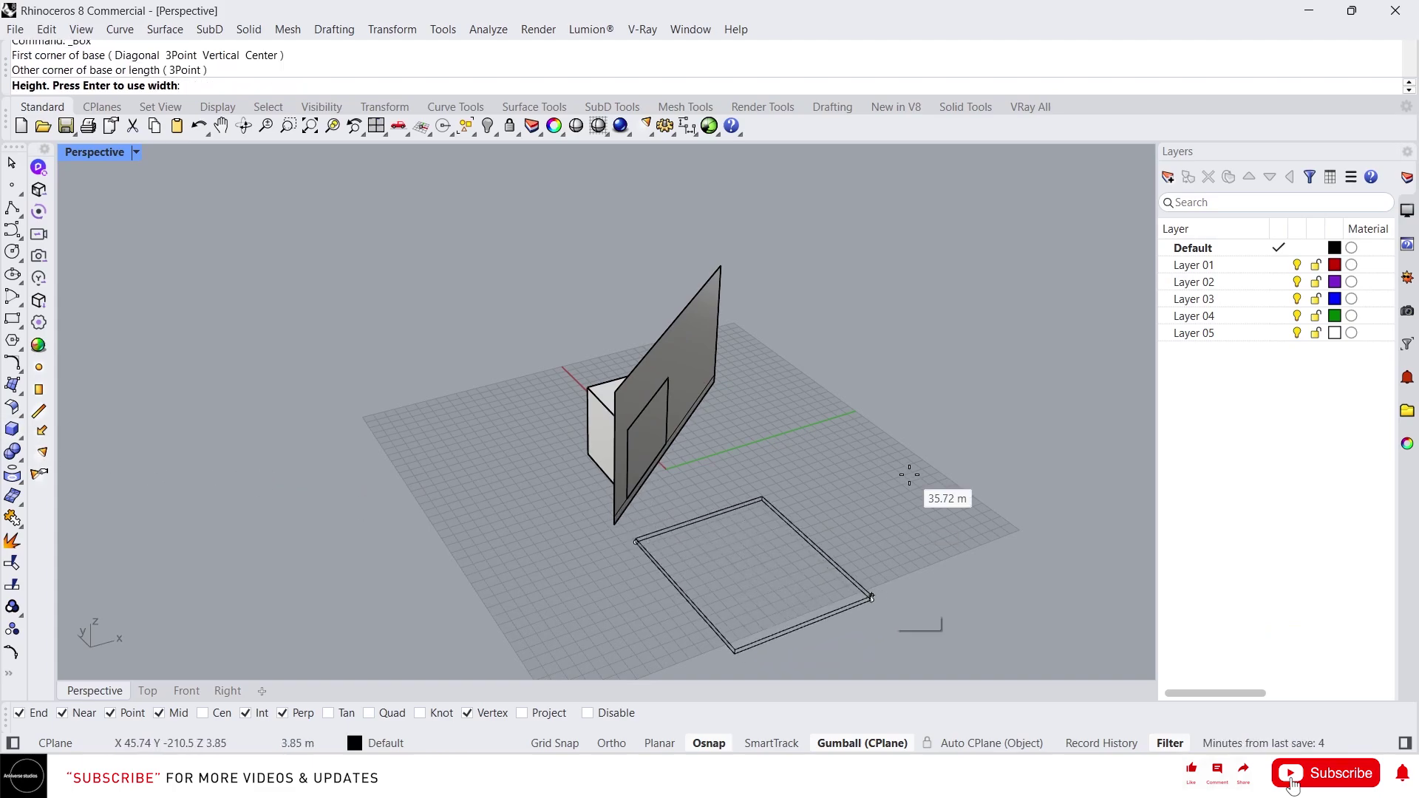
{"action": "left_click", "coordinate": [896, 481]}
{"action": "right_click_drag", "start_coordinate": [805, 520], "coordinate": [754, 550]}
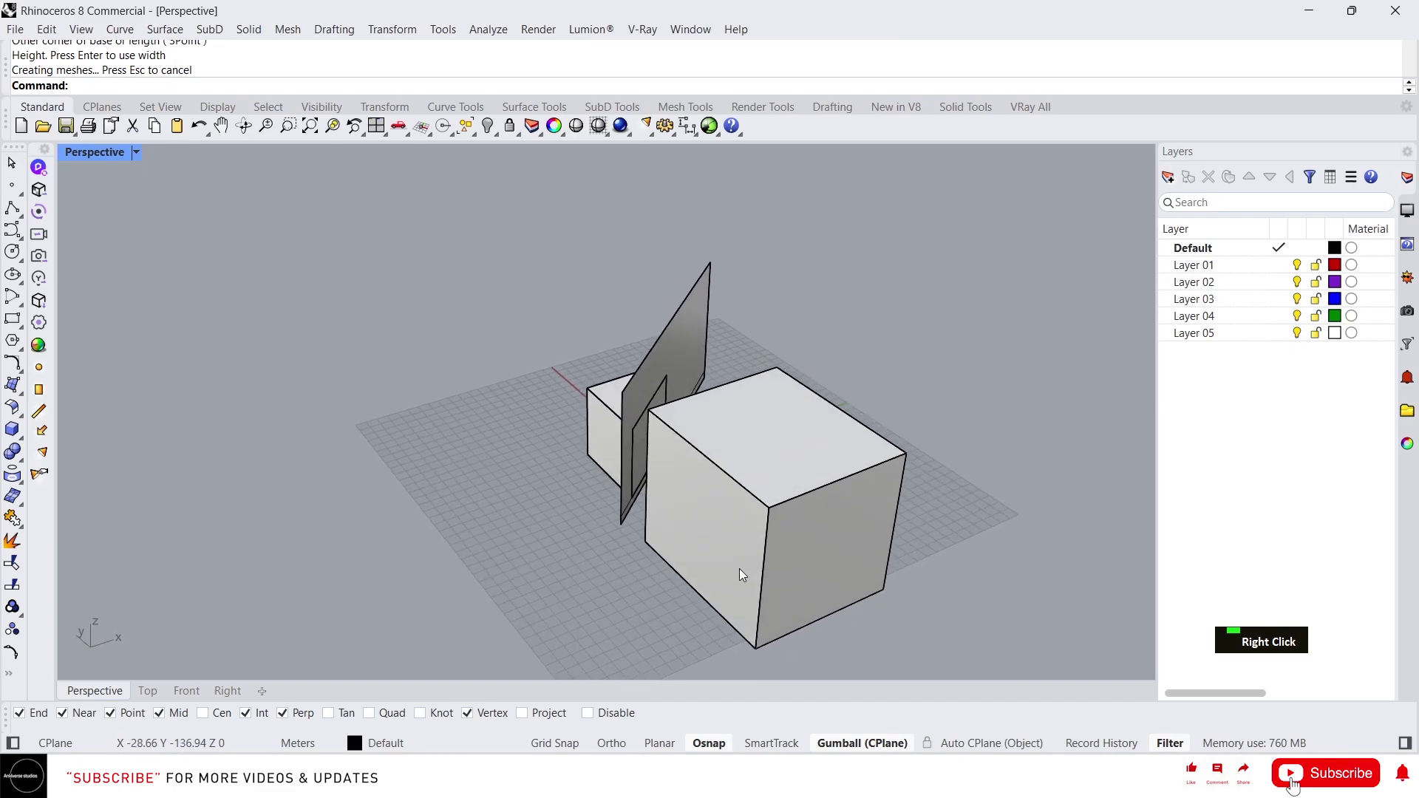
Draw a straight line diagonally across the new box's position, extending past it at both ends
{"action": "type", "text": "L"}
{"action": "key", "text": "Return"}
{"action": "left_click", "coordinate": [699, 660]}
{"action": "left_click", "coordinate": [892, 361]}
{"action": "key", "text": "Return"}
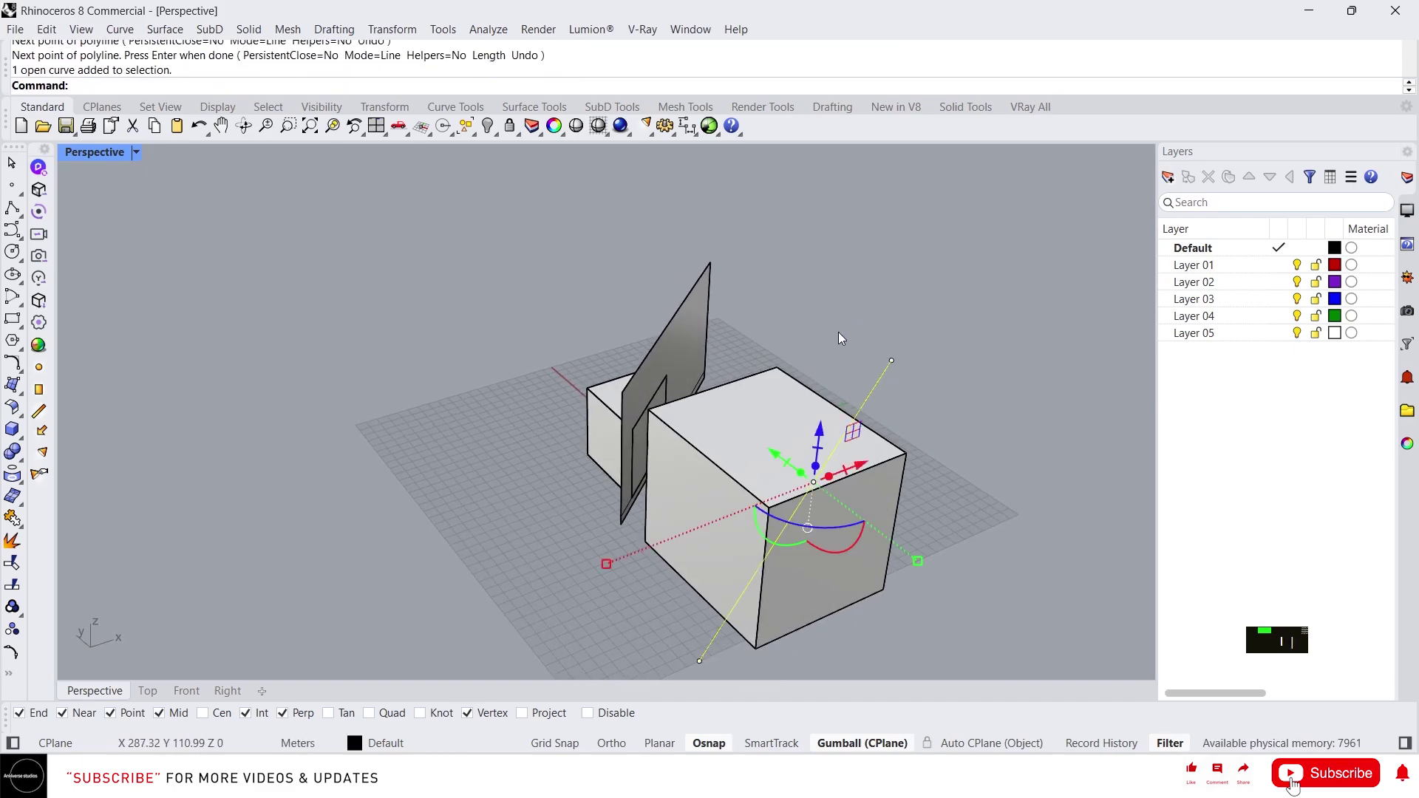
Extrude the diagonal line vertically into a flat surface that rises above the larger box and cuts fully through it
{"action": "left_click_drag", "start_coordinate": [816, 466], "coordinate": [783, 251]}
{"action": "right_click_drag", "start_coordinate": [850, 399], "coordinate": [748, 299]}
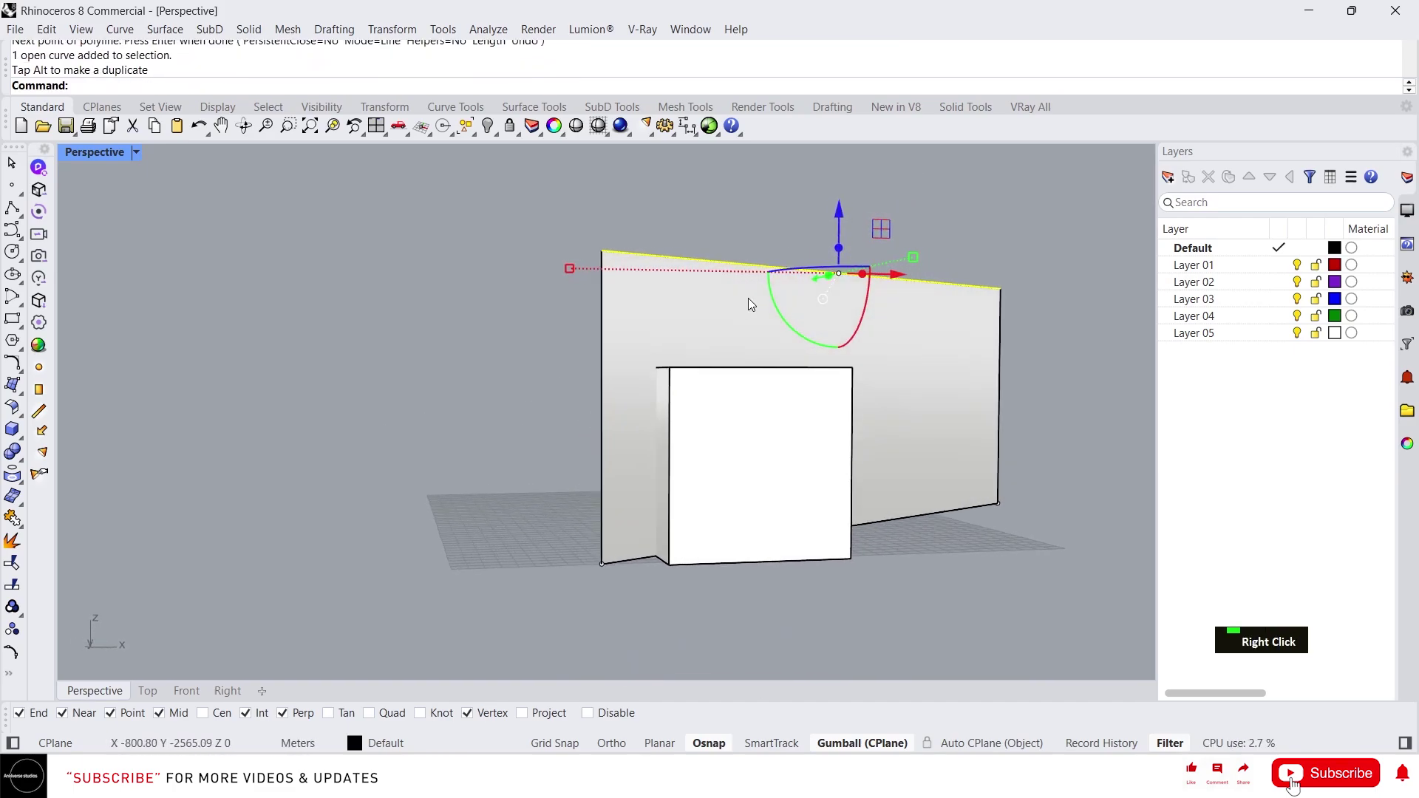
{"action": "left_click", "coordinate": [902, 305]}
{"action": "left_click_drag", "start_coordinate": [837, 344], "coordinate": [838, 356]}
{"action": "right_click_drag", "start_coordinate": [838, 355], "coordinate": [790, 386]}
{"action": "scroll", "coordinate": [808, 379], "scroll_direction": "down", "scroll_amount": 3}
{"action": "scroll", "coordinate": [808, 379], "scroll_direction": "up", "scroll_amount": 3}
{"action": "left_click", "coordinate": [1053, 424]}
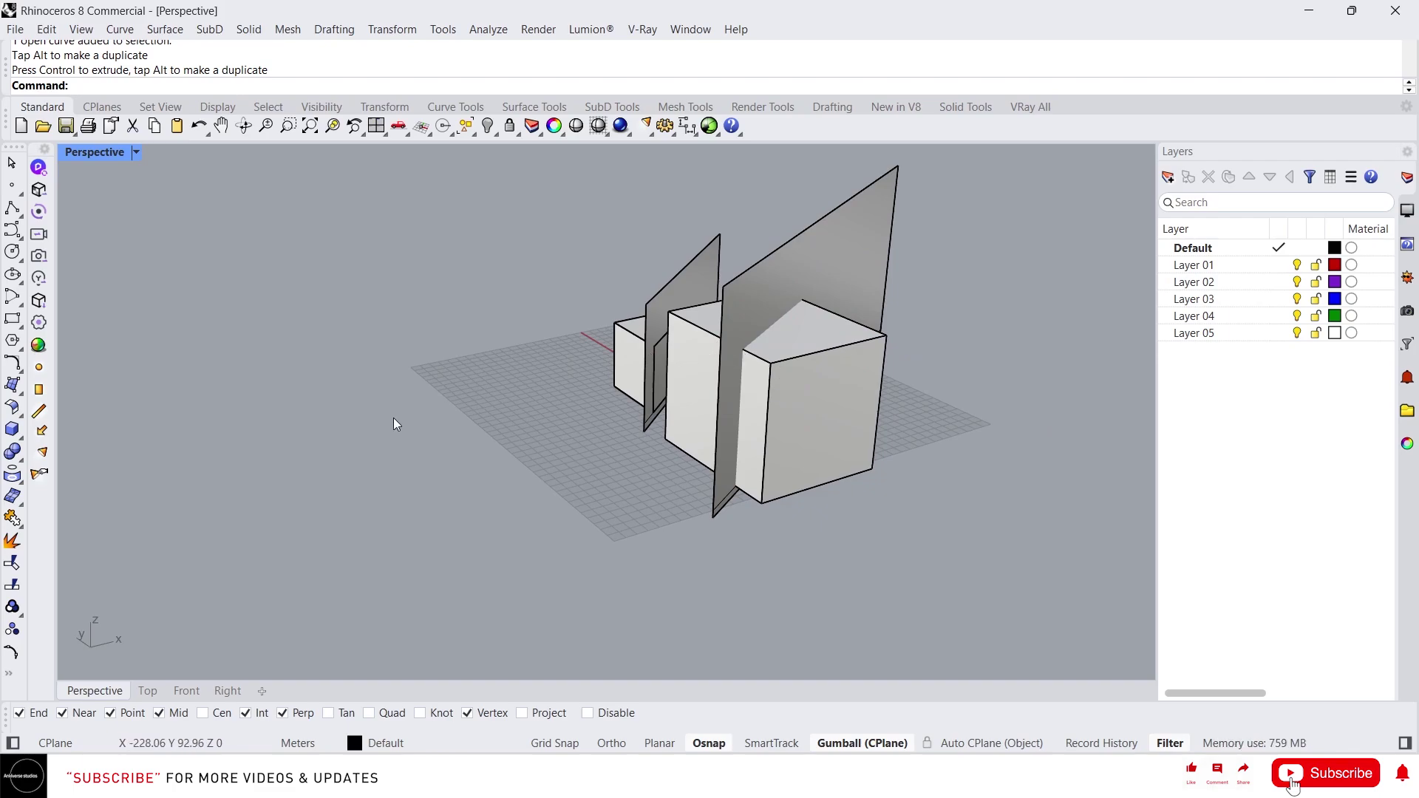
Split the larger box using the diagonal surface as the cutting object
{"action": "type", "text": "spl"}
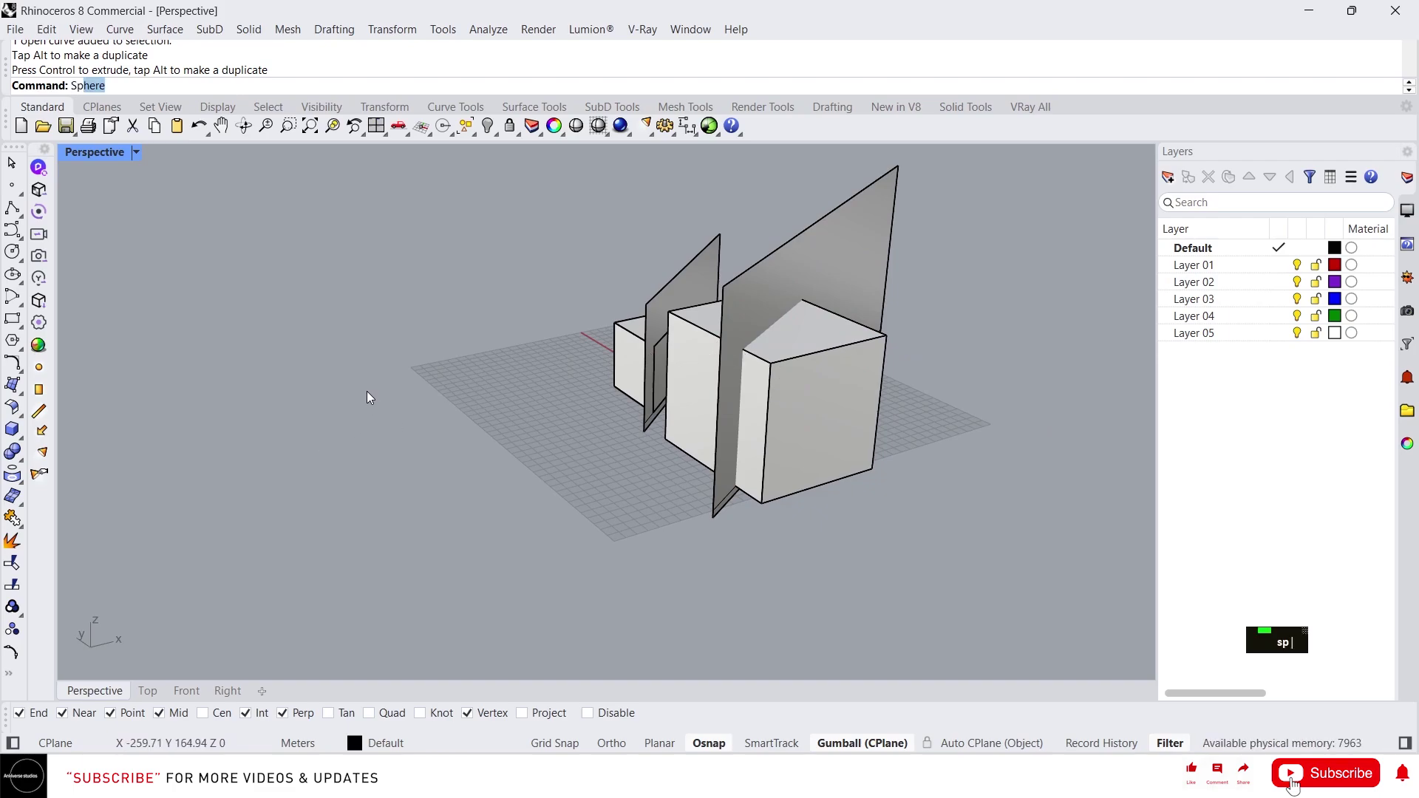
{"action": "key", "text": "space"}
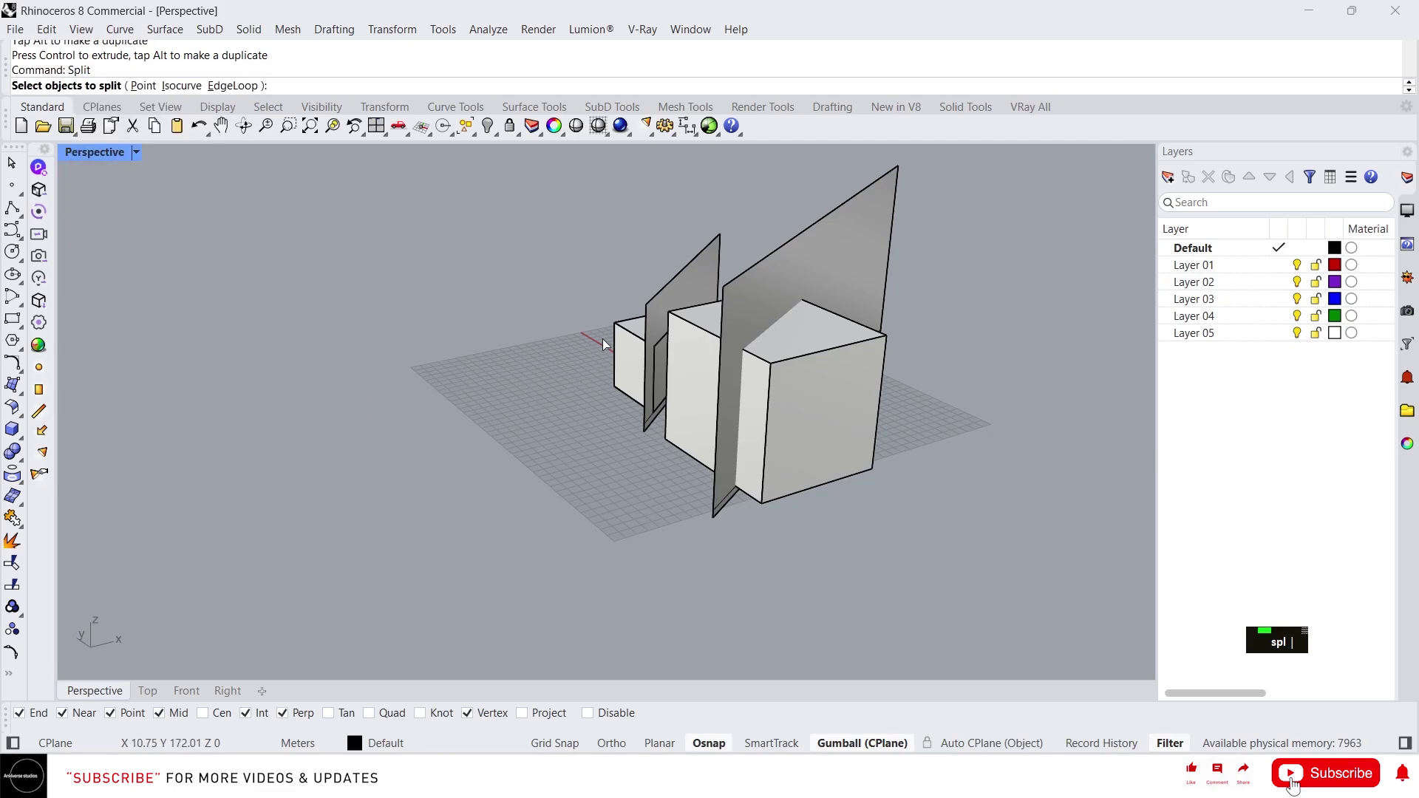
{"action": "left_click", "coordinate": [830, 346]}
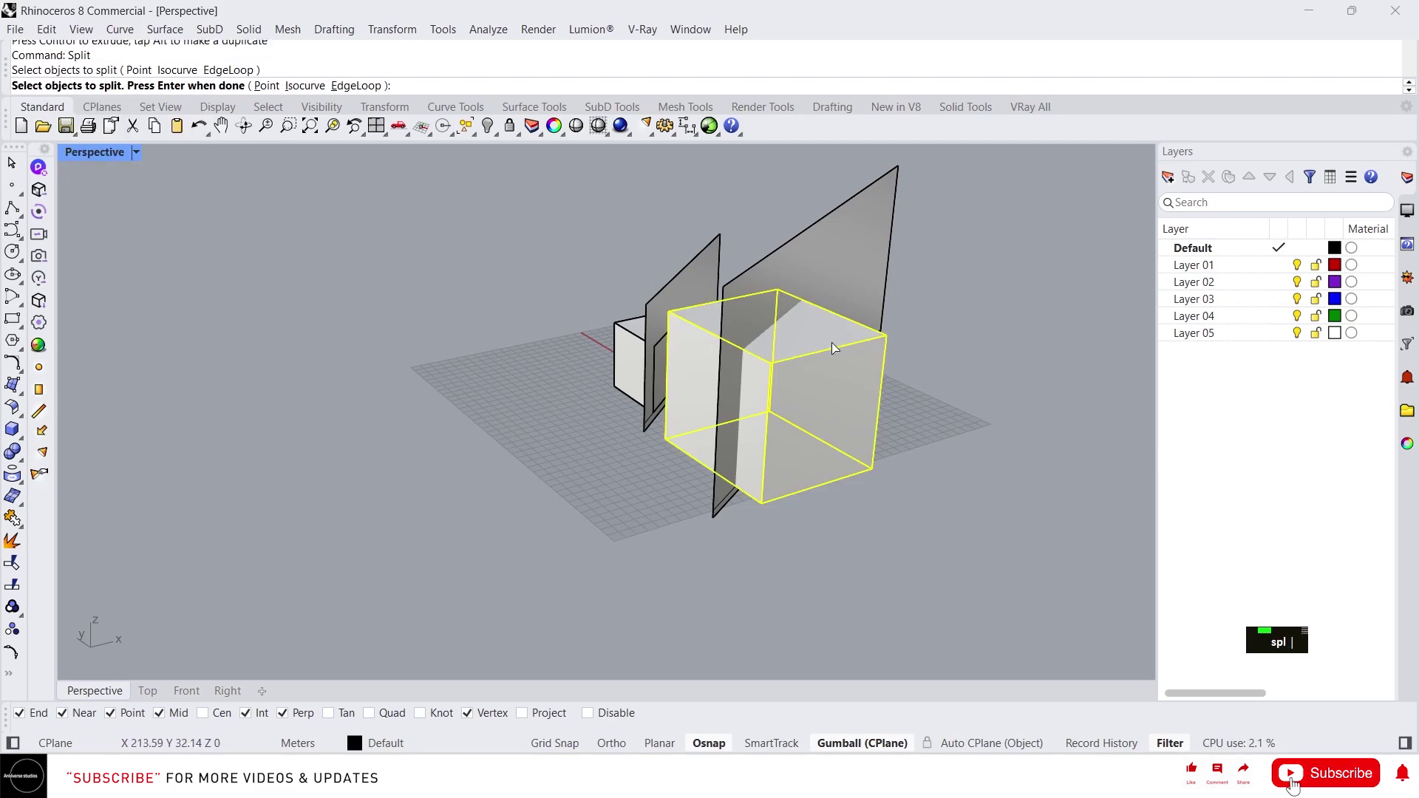
{"action": "key", "text": "space"}
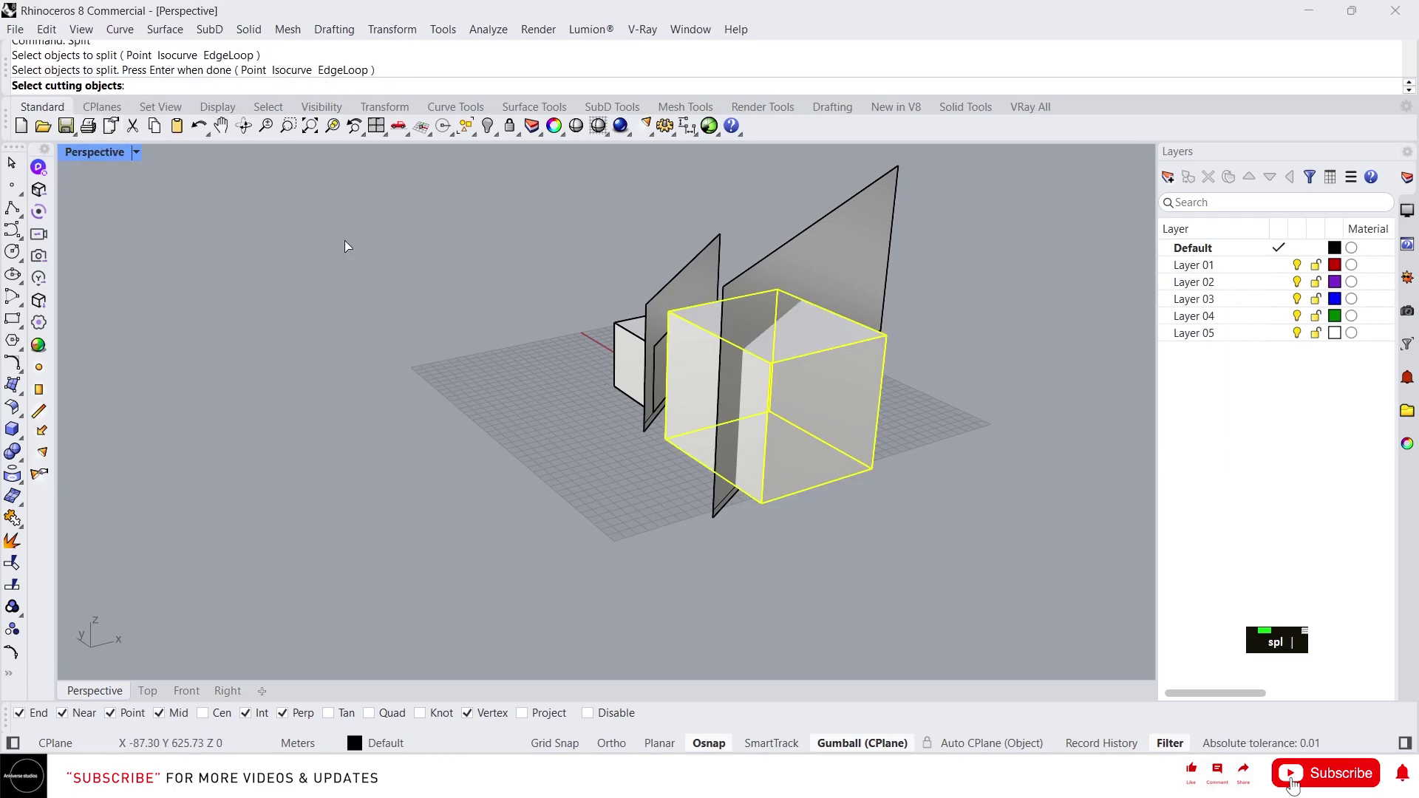
{"action": "left_click", "coordinate": [834, 242]}
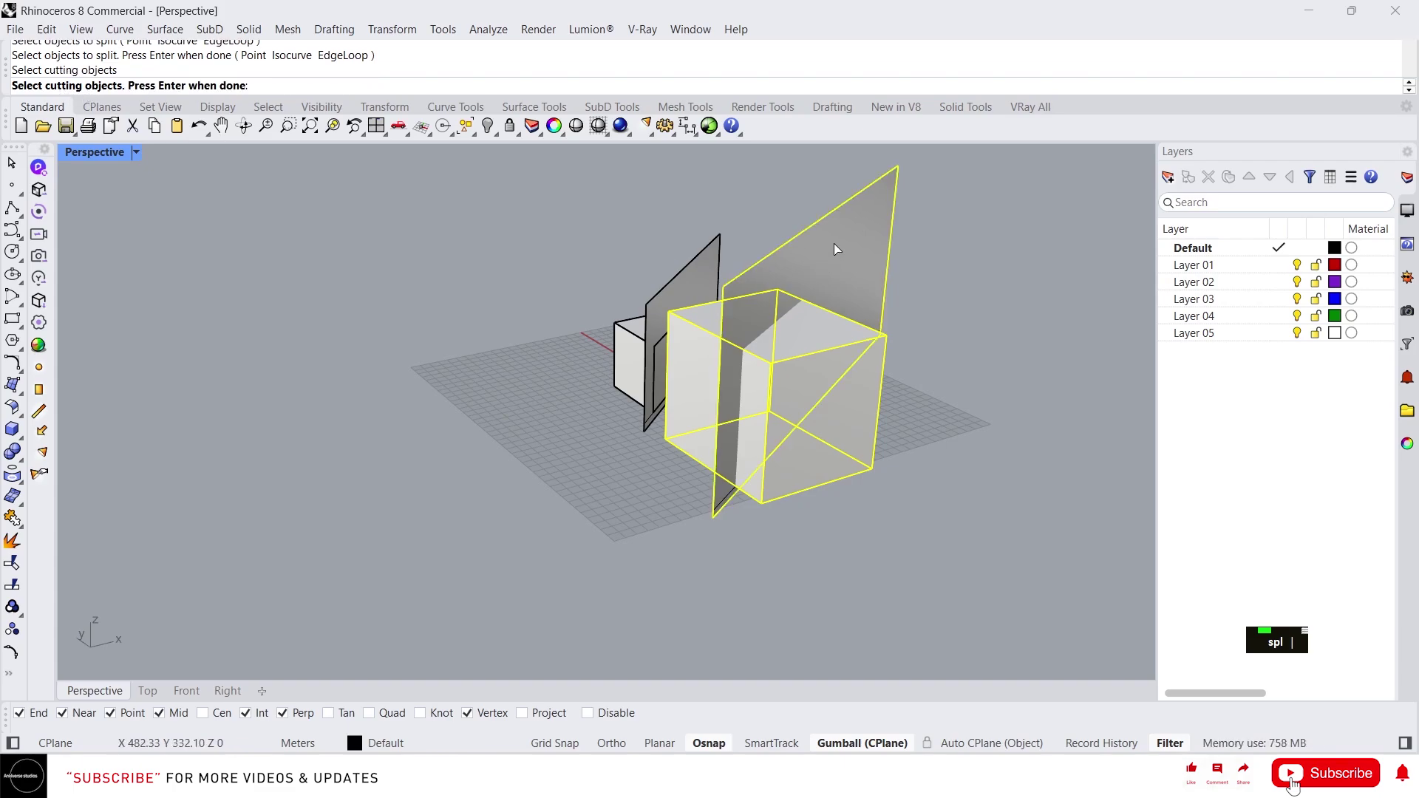
{"action": "key", "text": "Return"}
Move the front piece of the split box away from the cutting surface and check the remaining piece as a separate object
{"action": "left_click", "coordinate": [849, 407]}
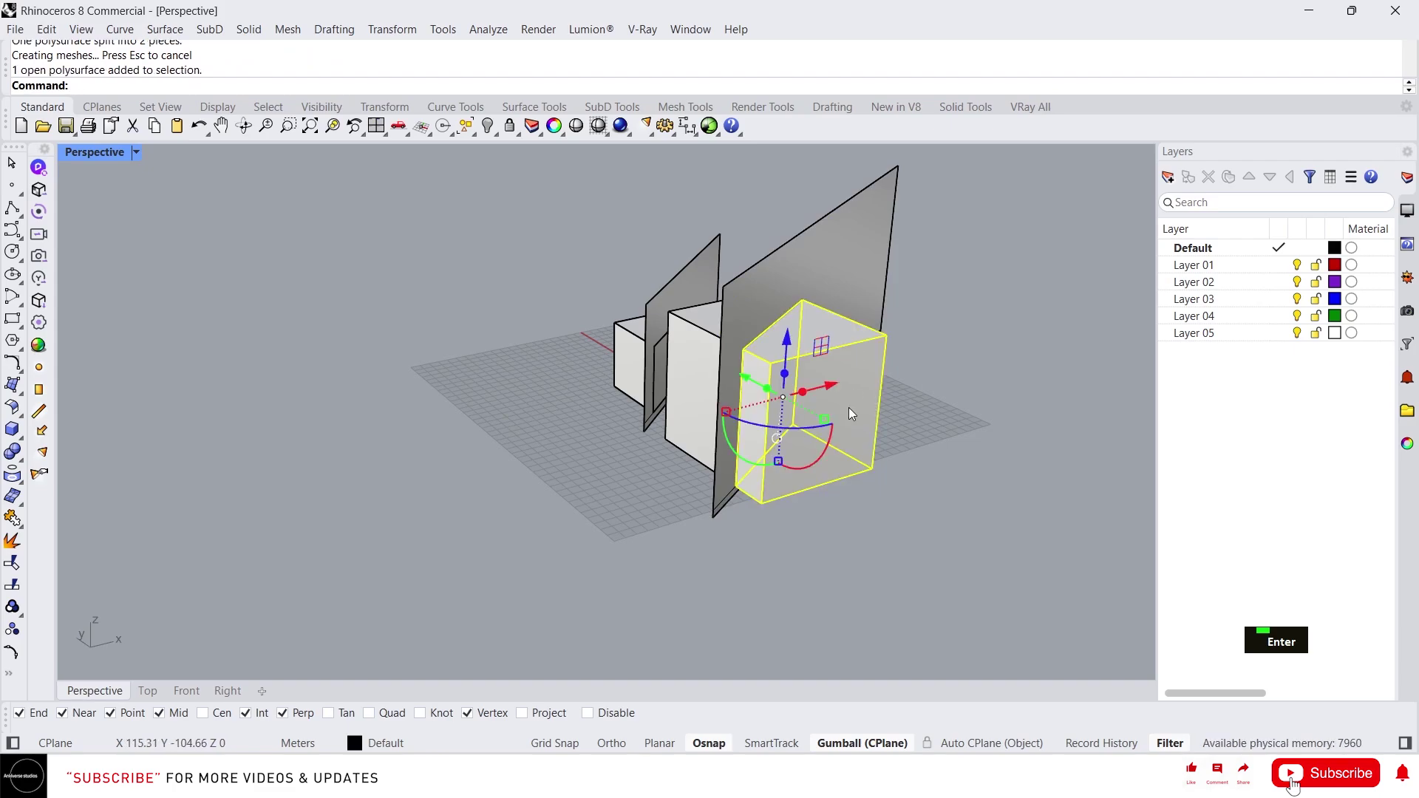
{"action": "left_click_drag", "start_coordinate": [835, 383], "coordinate": [979, 322]}
{"action": "right_click_drag", "start_coordinate": [836, 439], "coordinate": [992, 498]}
{"action": "left_click", "coordinate": [992, 498]}
{"action": "left_click", "coordinate": [715, 410]}
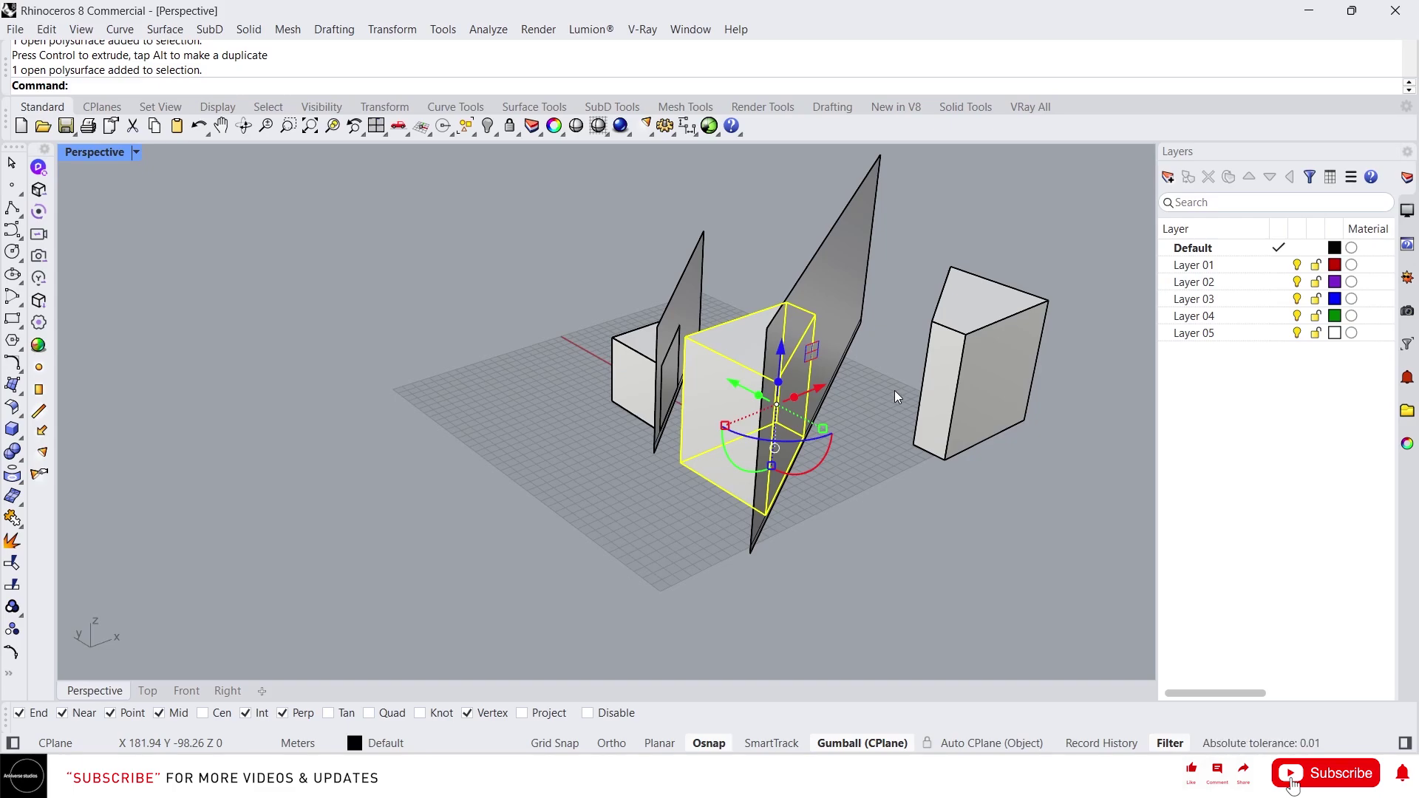
{"action": "left_click", "coordinate": [877, 486]}
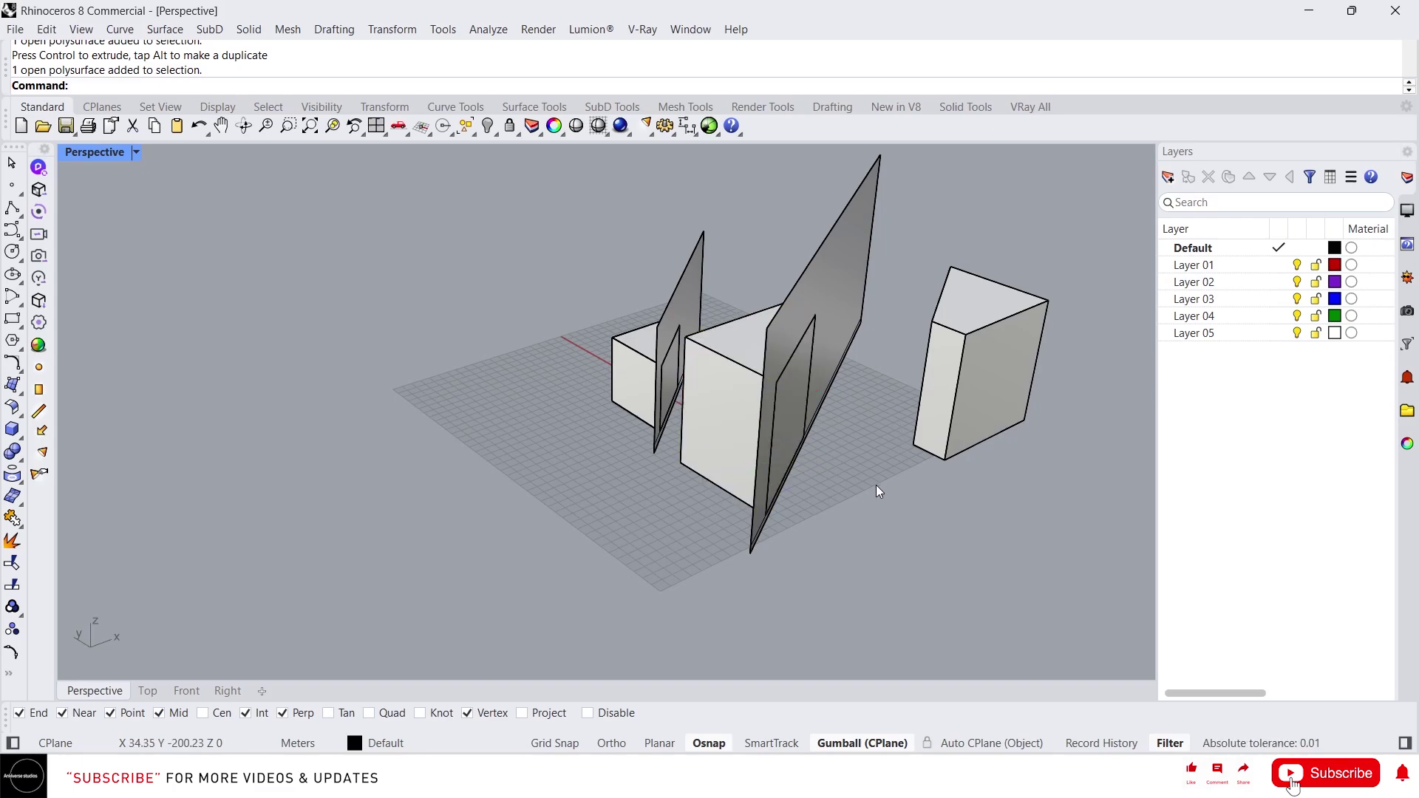
{"action": "type", "text": "split"}
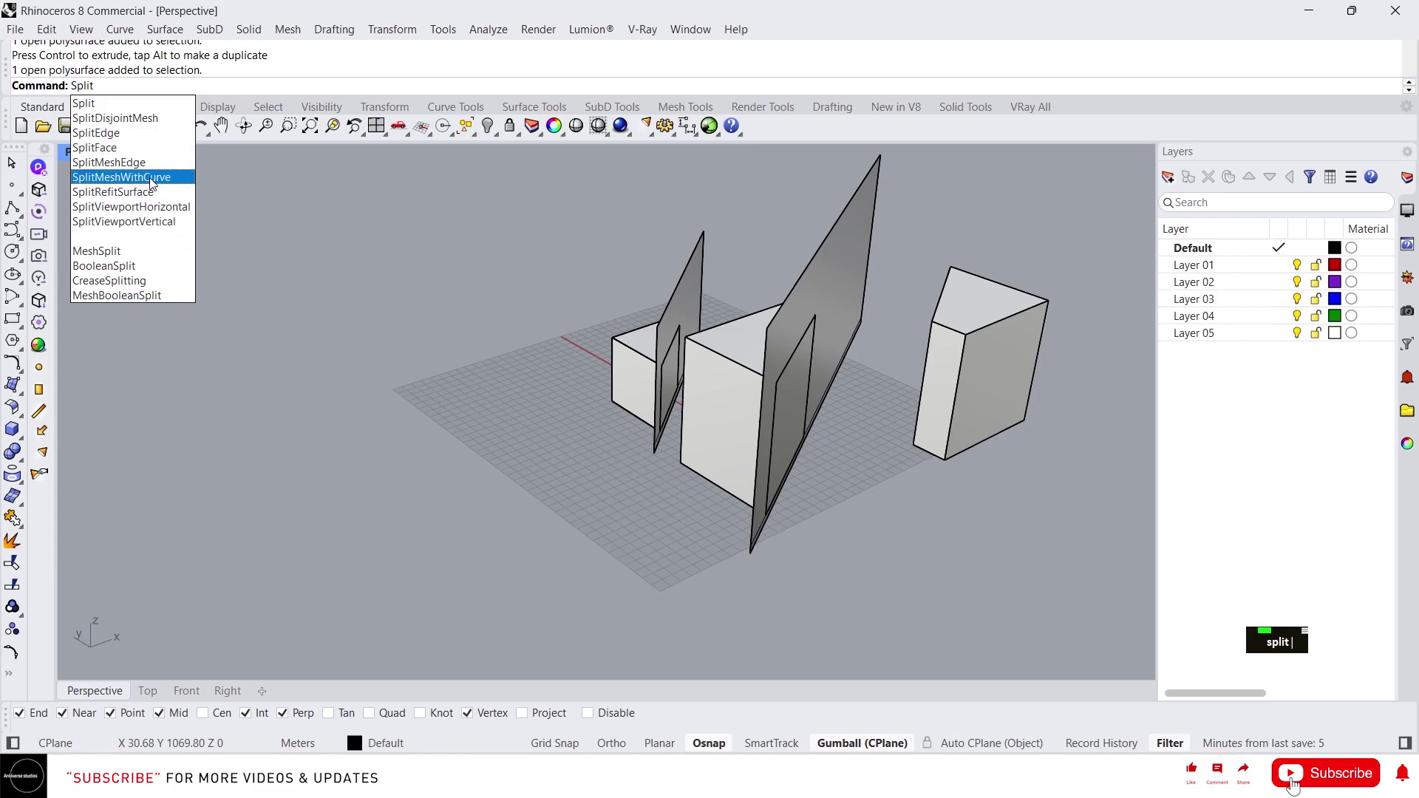
{"action": "left_click", "coordinate": [110, 135]}
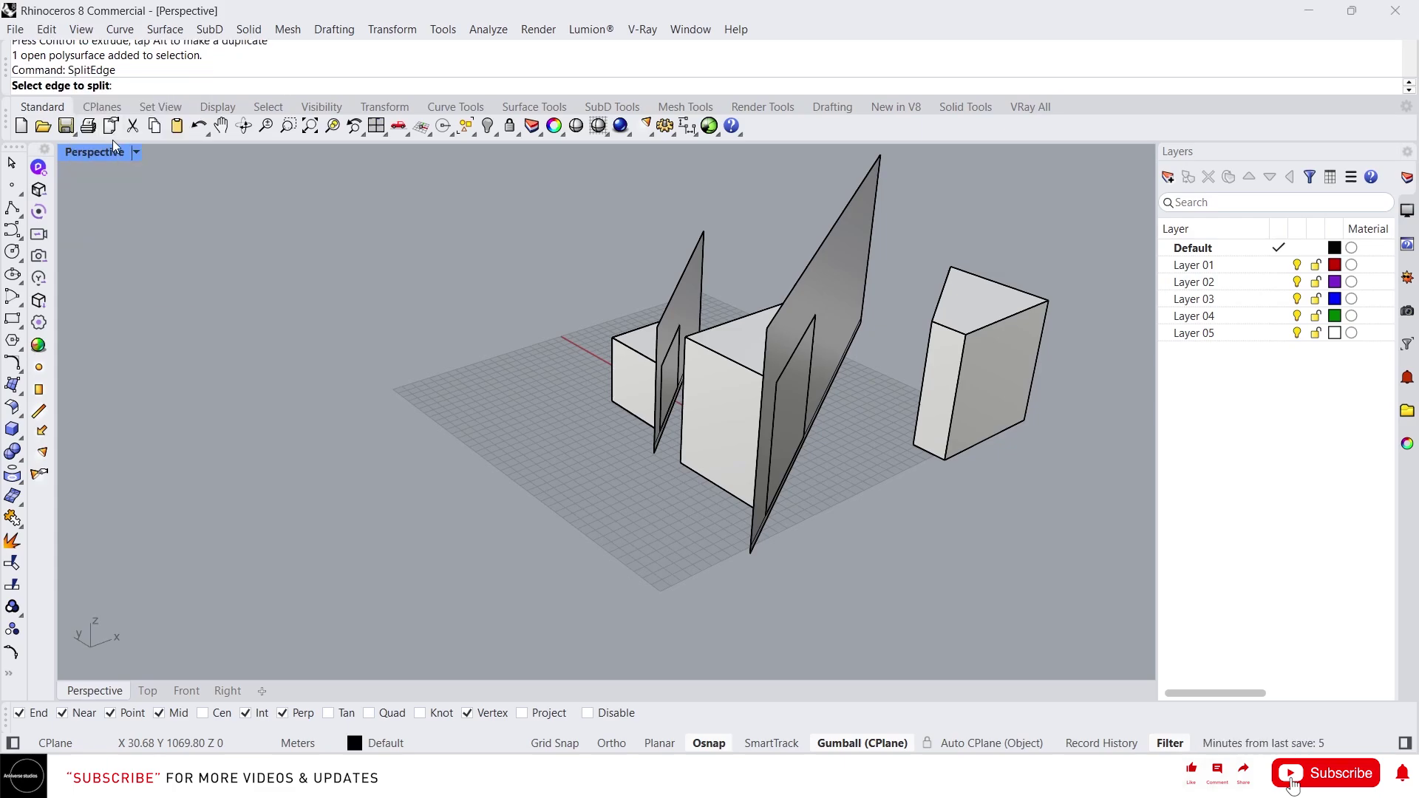
{"action": "right_click_drag", "start_coordinate": [537, 392], "coordinate": [739, 403]}
{"action": "scroll", "coordinate": [752, 405], "scroll_direction": "up", "scroll_amount": 5}
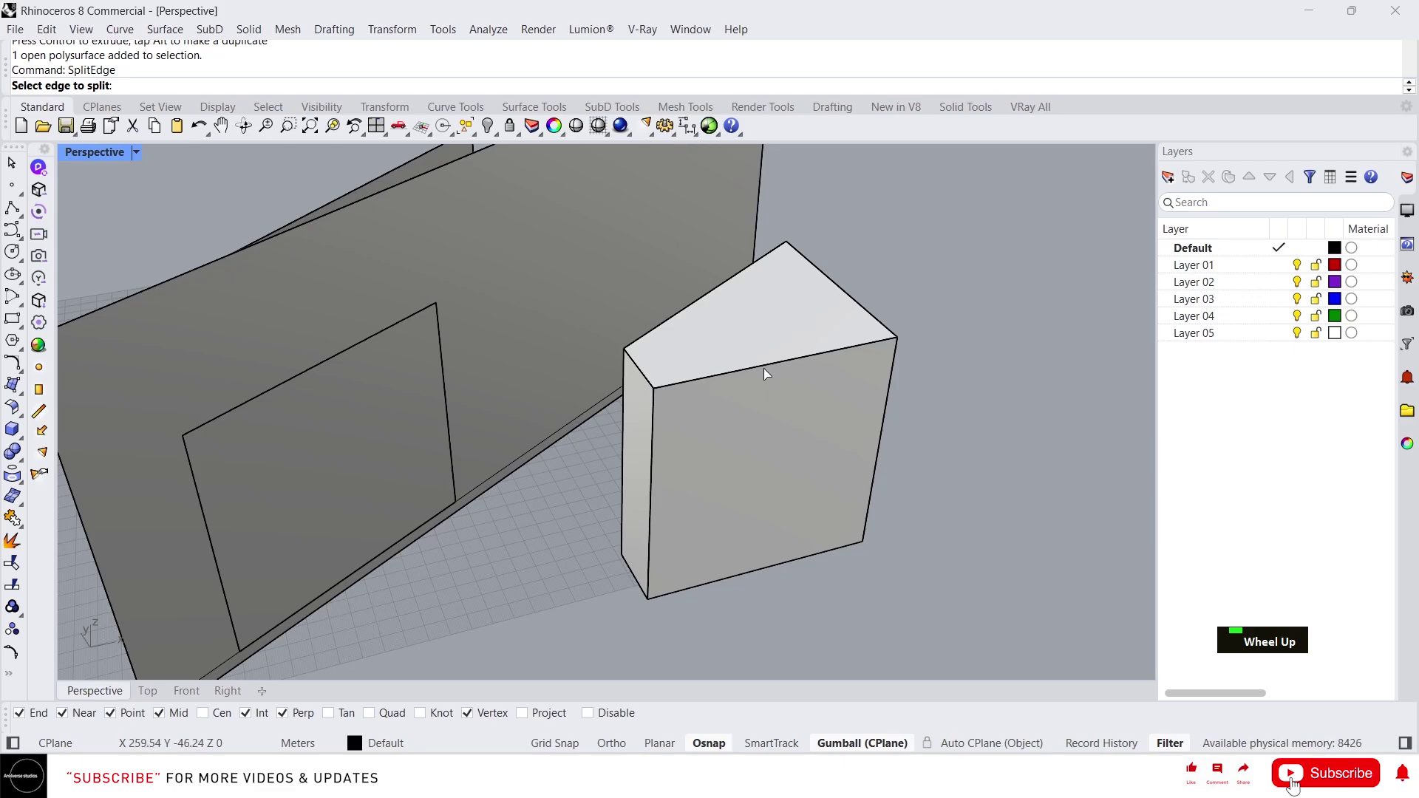
{"action": "key", "text": "Escape"}
{"action": "key", "text": "Escape"}
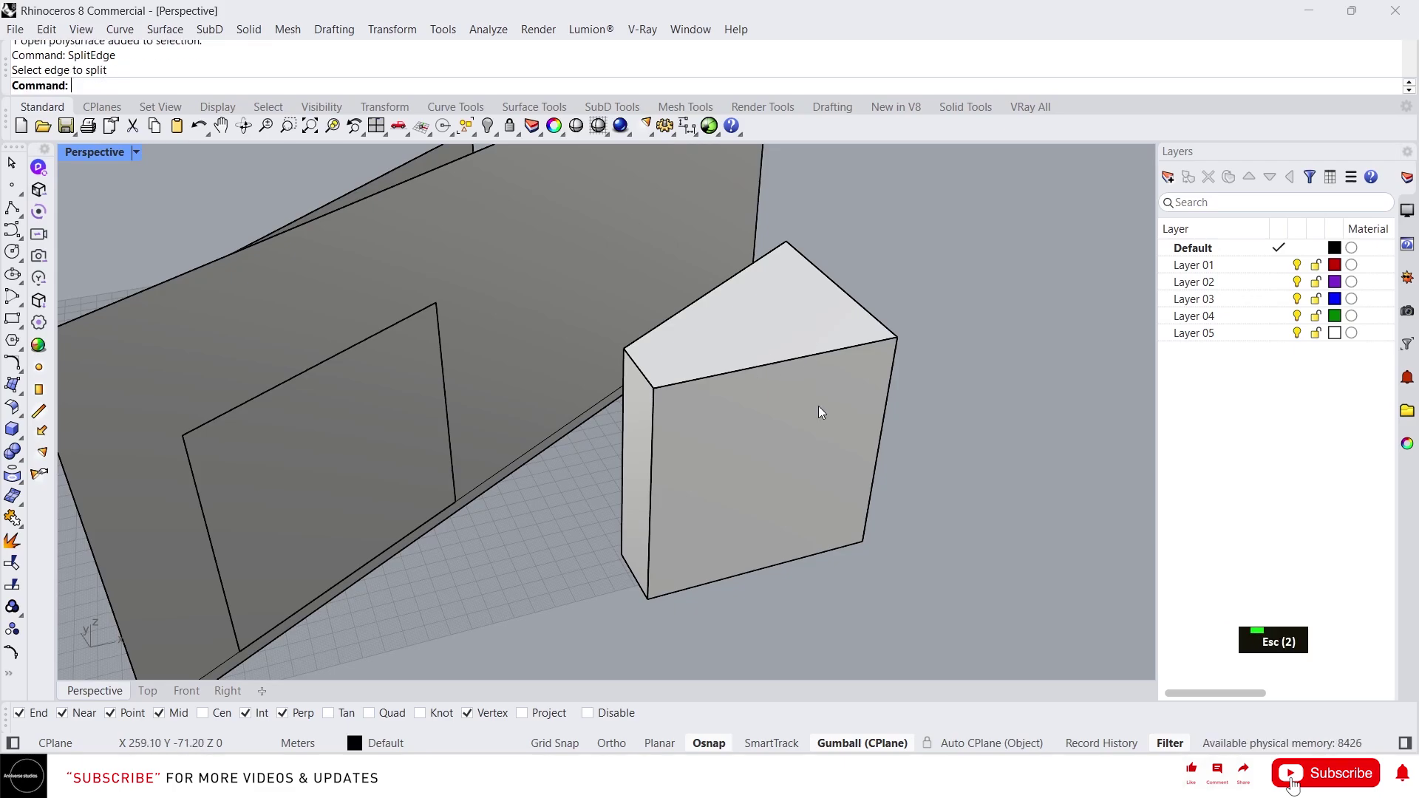
Select the long top edge of the separated piece's front face to examine it as one edge
{"action": "key", "text": "ctrl+shift"}
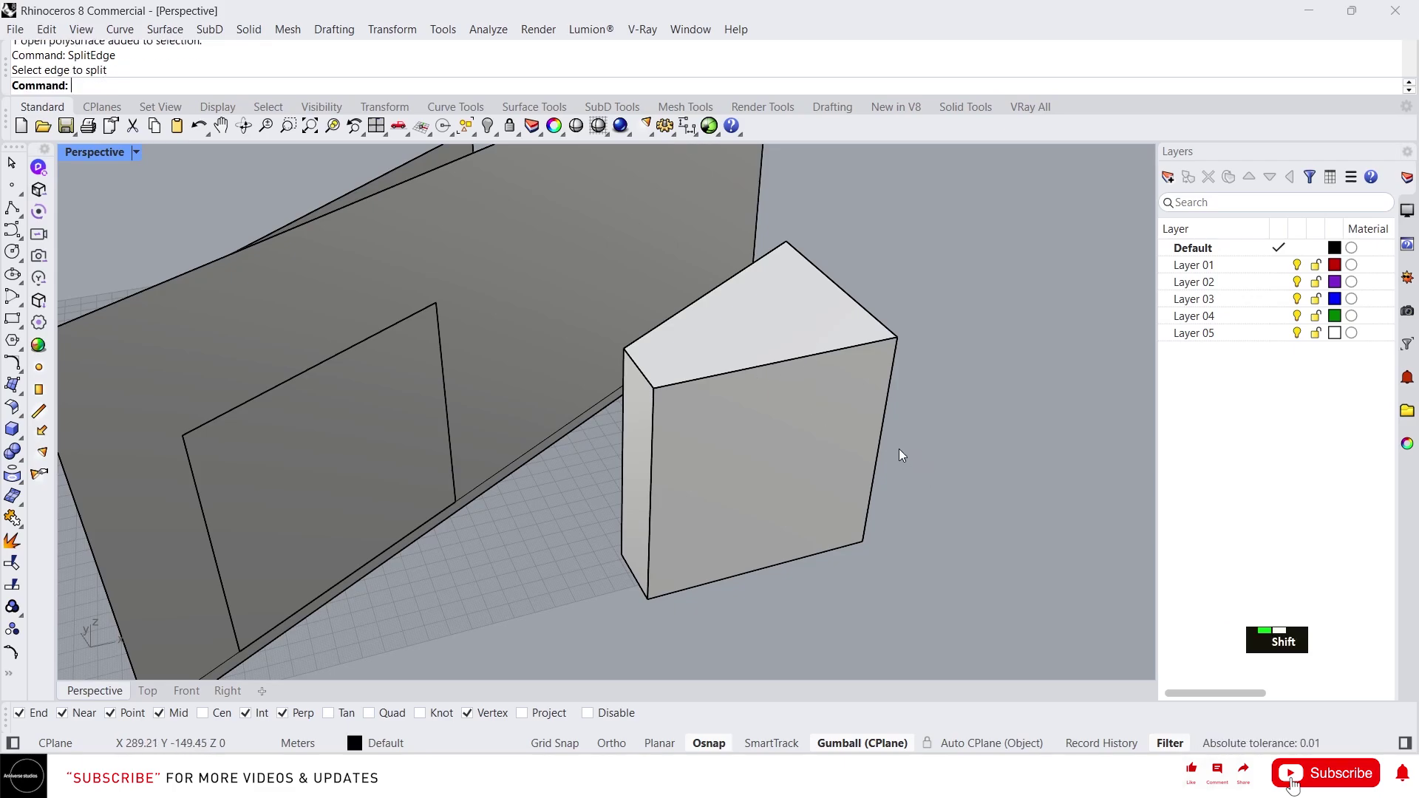
{"action": "left_click", "coordinate": [757, 362], "text": "ctrl+shift"}
{"action": "scroll", "coordinate": [796, 382], "scroll_direction": "up", "scroll_amount": 1}
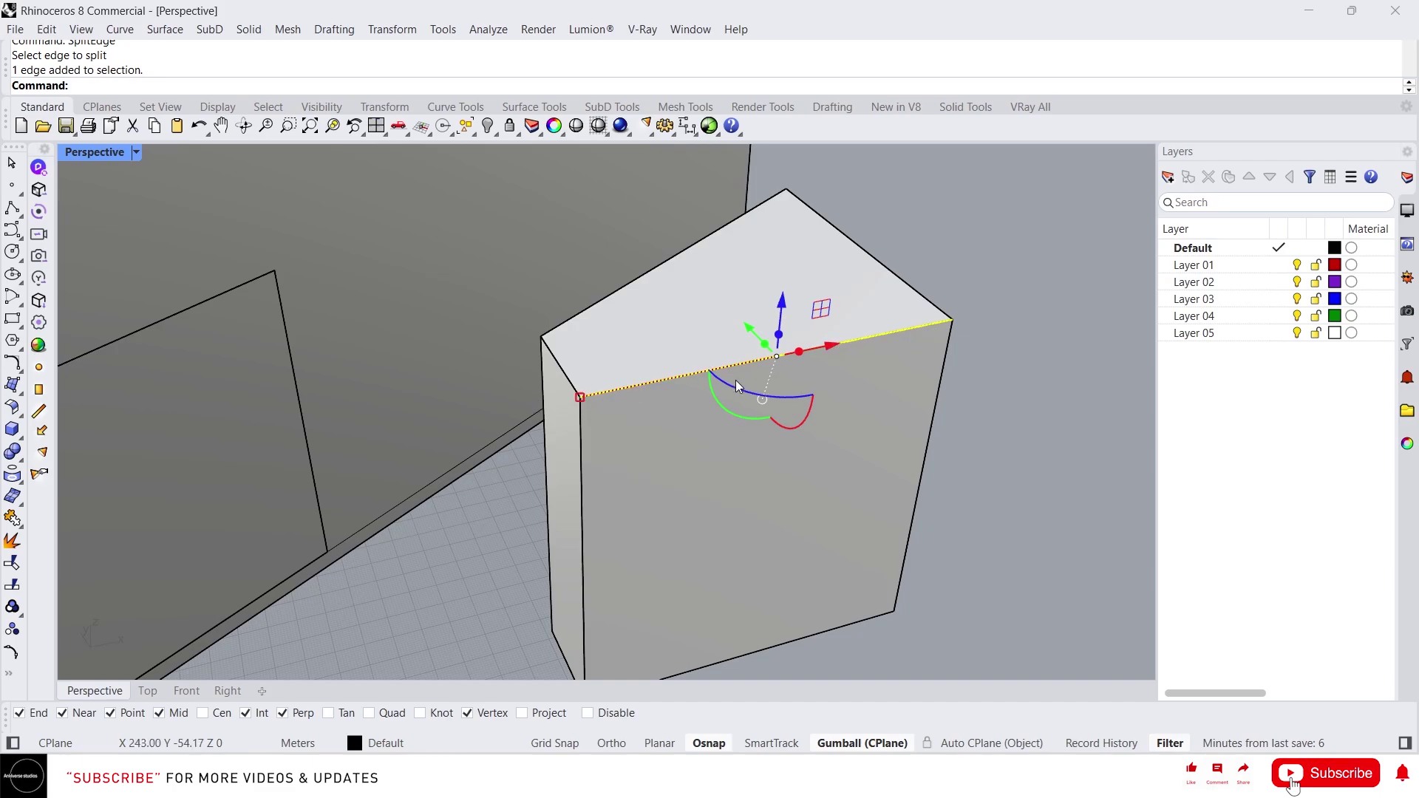
{"action": "left_click", "coordinate": [989, 393]}
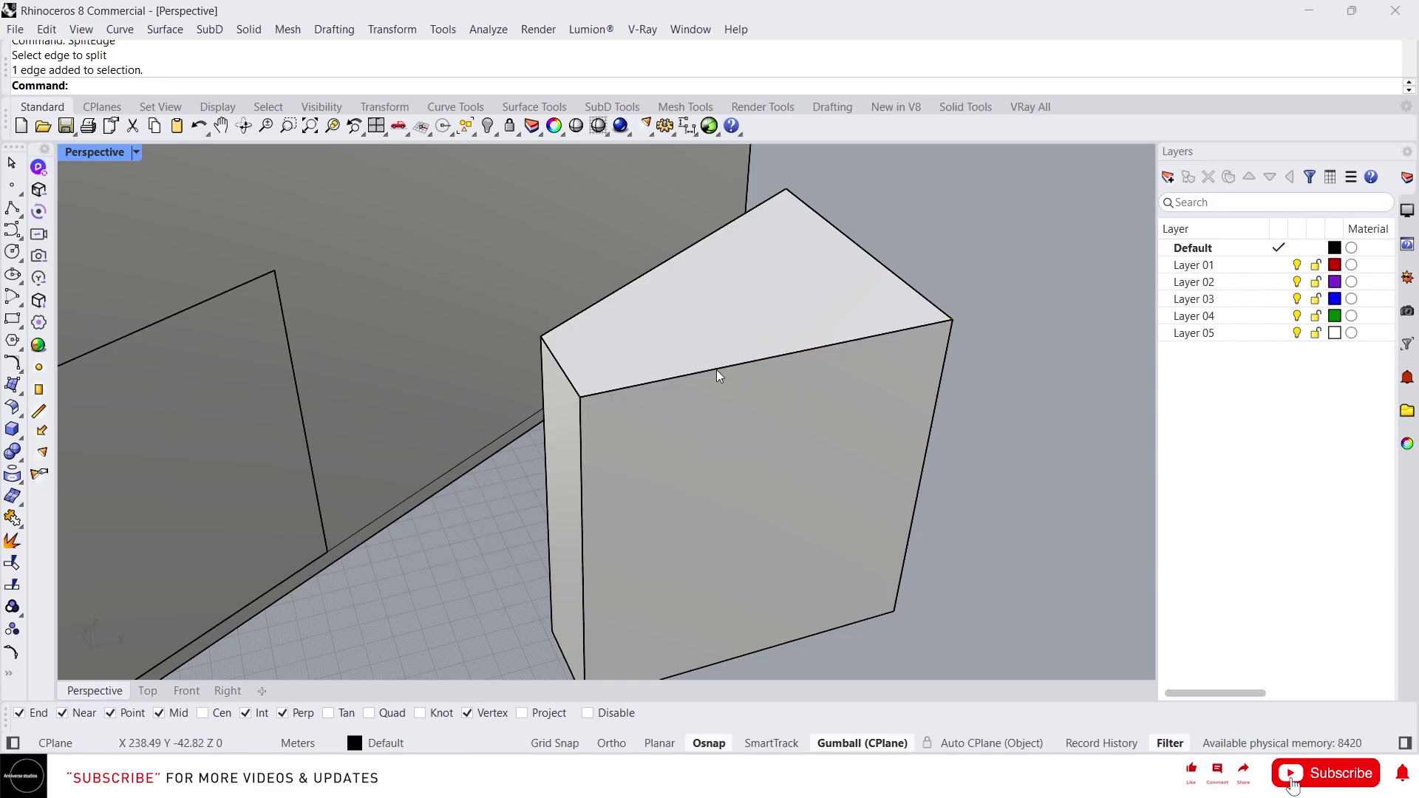
Split the long top edge of the separated piece's front face at a point about a third along from the near corner
{"action": "type", "text": "spli"}
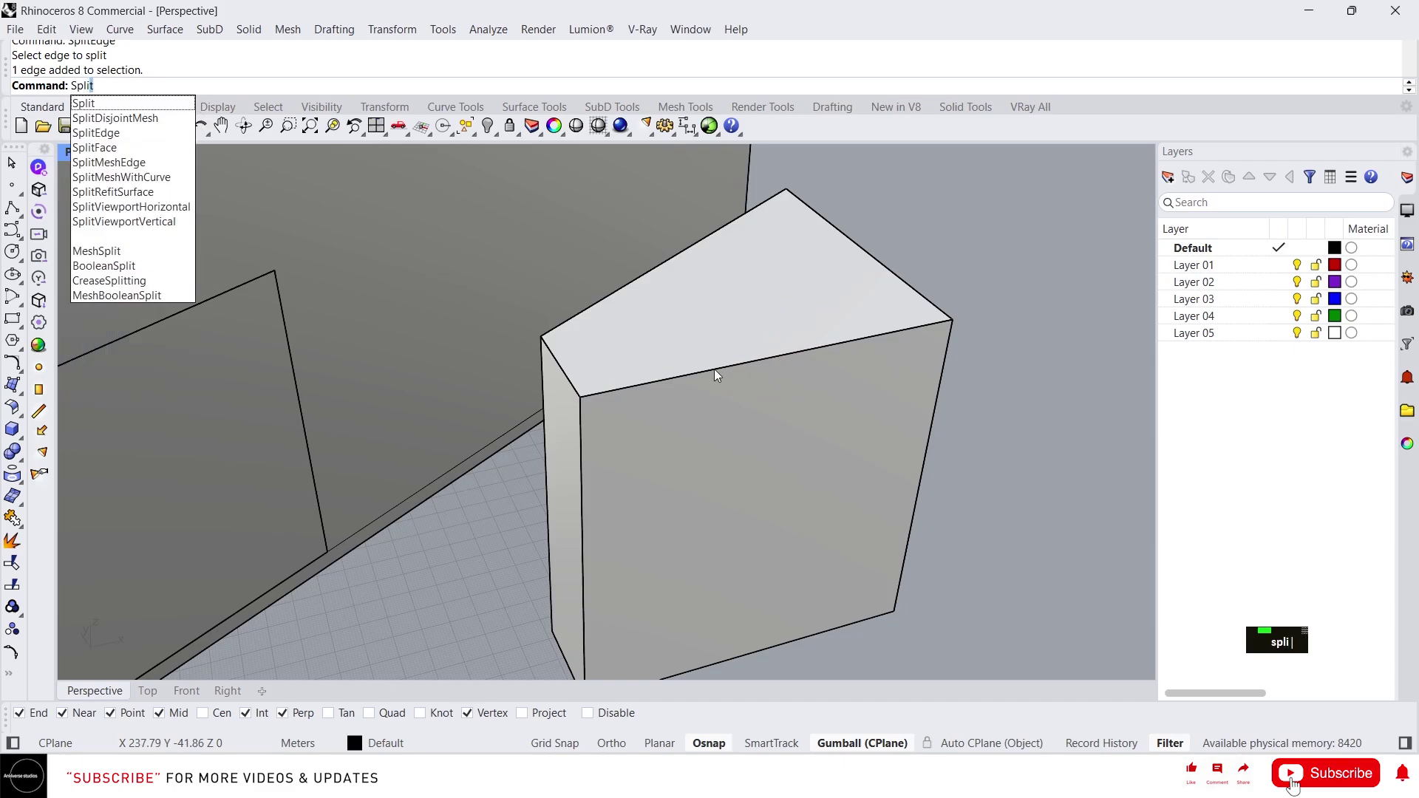
{"action": "left_click", "coordinate": [150, 136]}
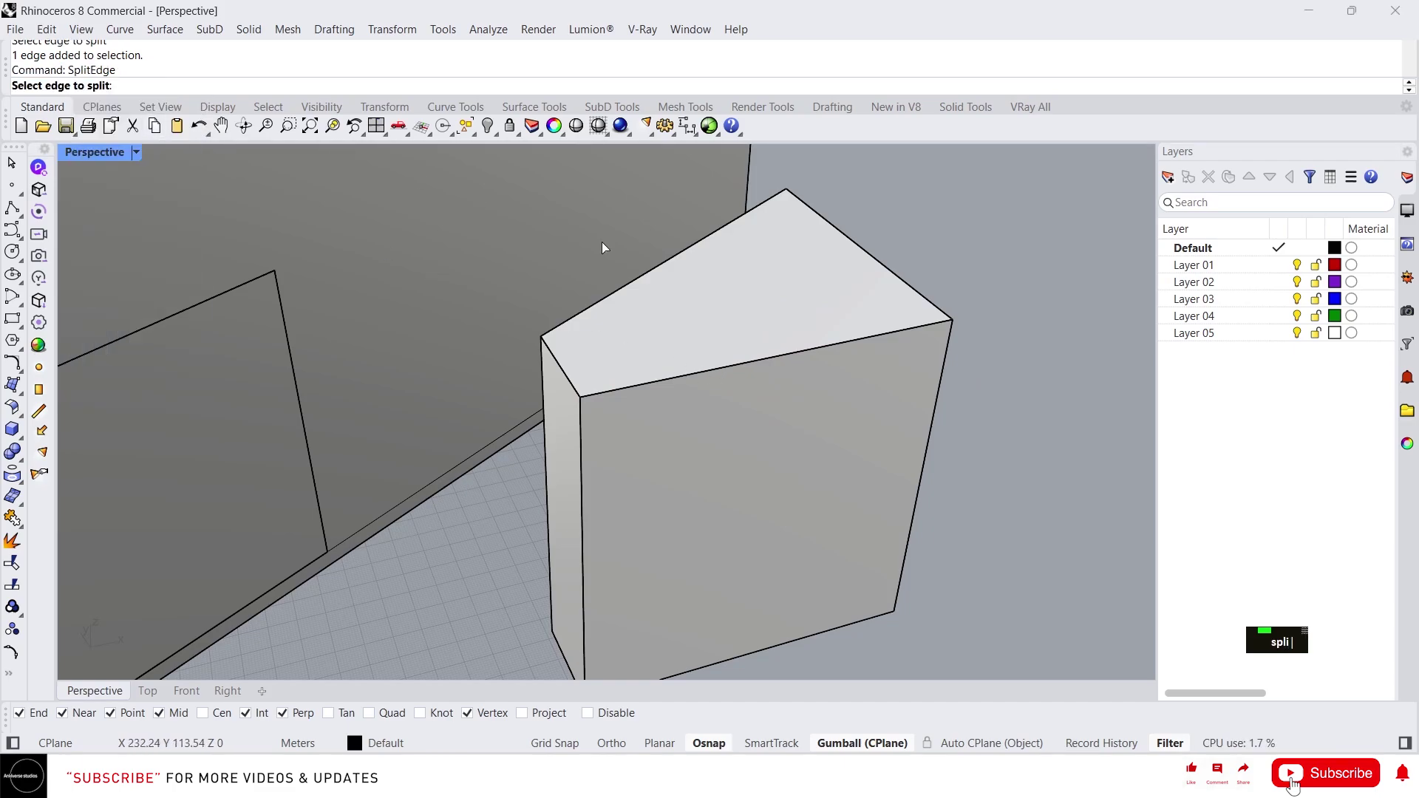
{"action": "double_click", "coordinate": [673, 375]}
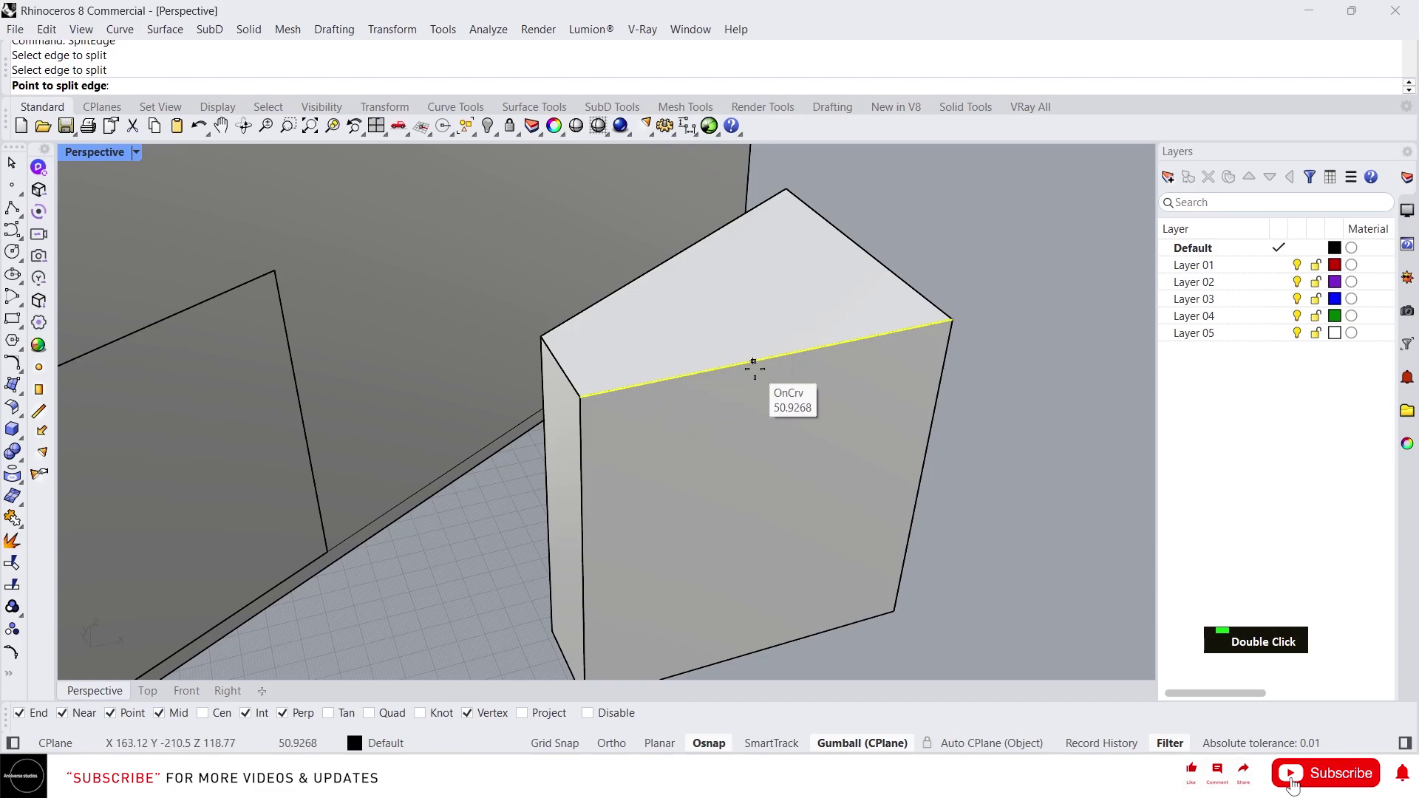
{"action": "left_click", "coordinate": [693, 376]}
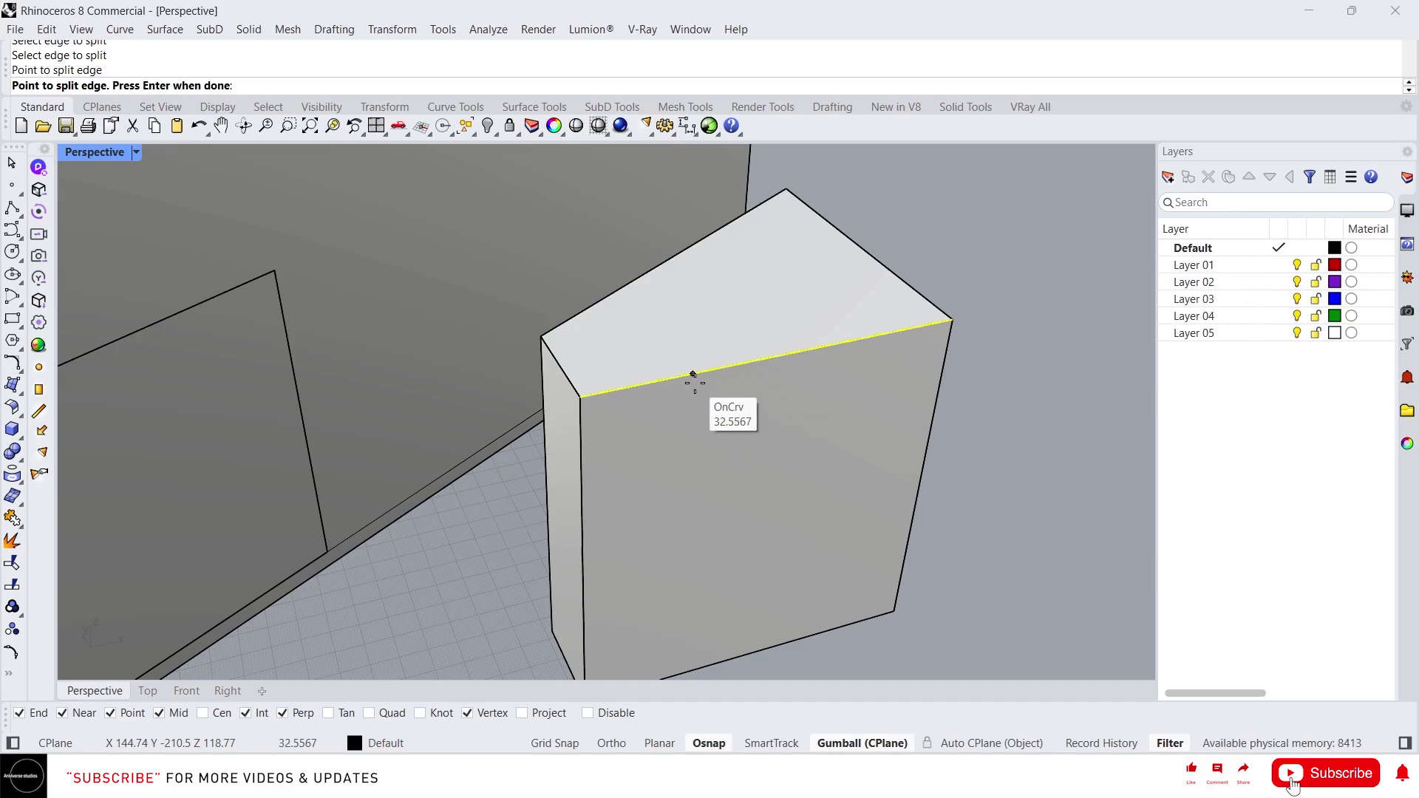
{"action": "right_click", "coordinate": [694, 380]}
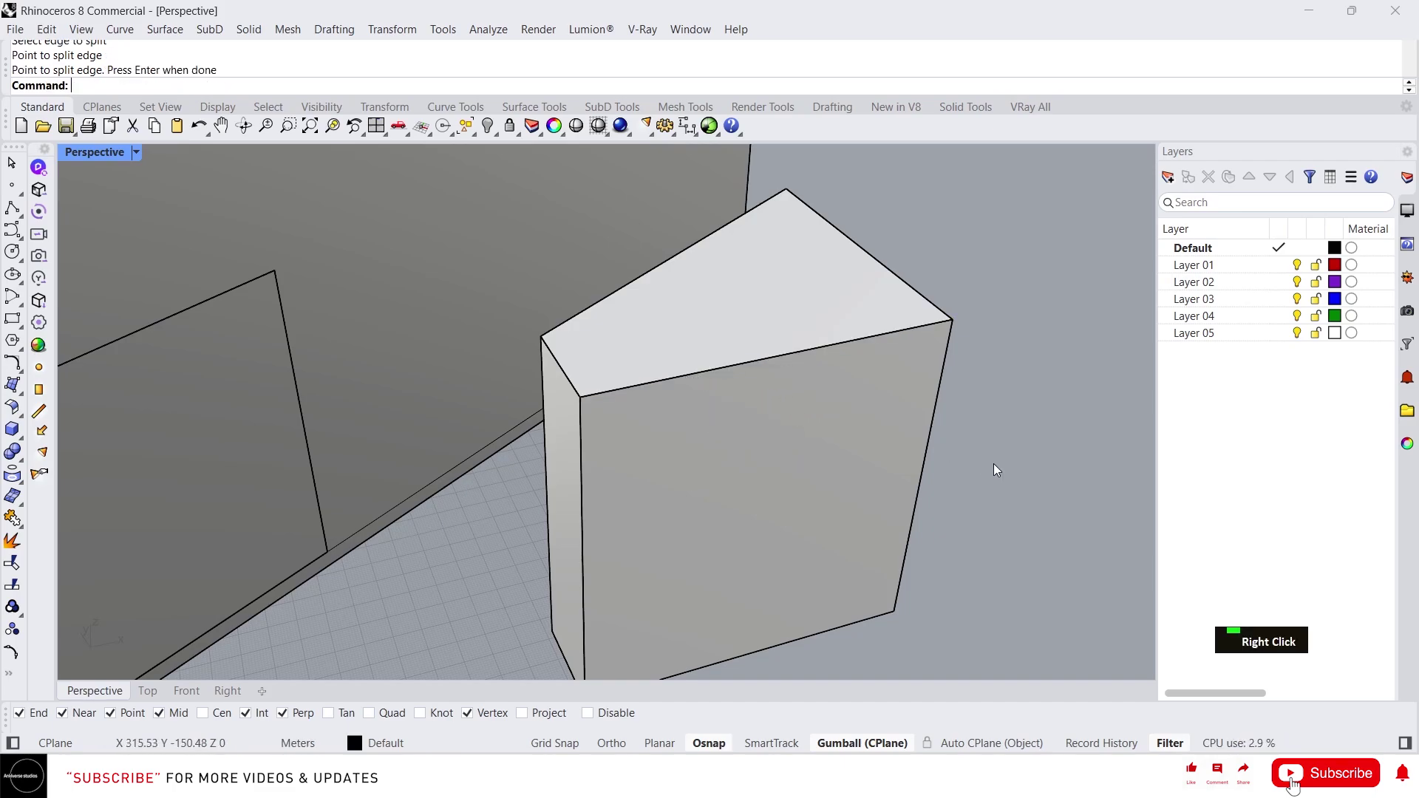
Examine the short segment of the split top edge and the separated piece as a whole by selecting each
{"action": "key", "text": "shift"}
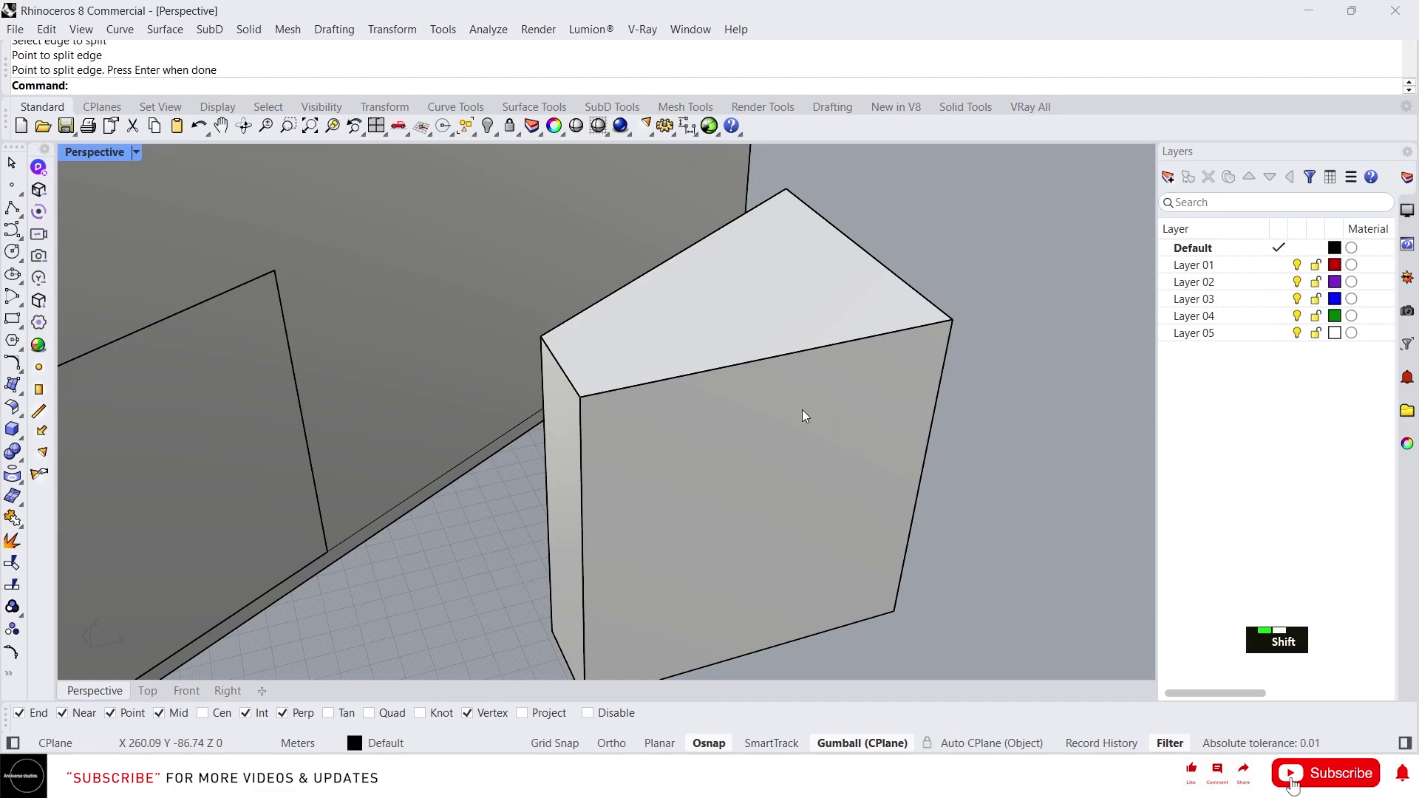
{"action": "left_click", "coordinate": [677, 380], "text": "ctrl+shift"}
{"action": "right_click_drag", "start_coordinate": [669, 405], "coordinate": [616, 370]}
{"action": "right_click", "coordinate": [614, 342]}
{"action": "left_click", "coordinate": [872, 443]}
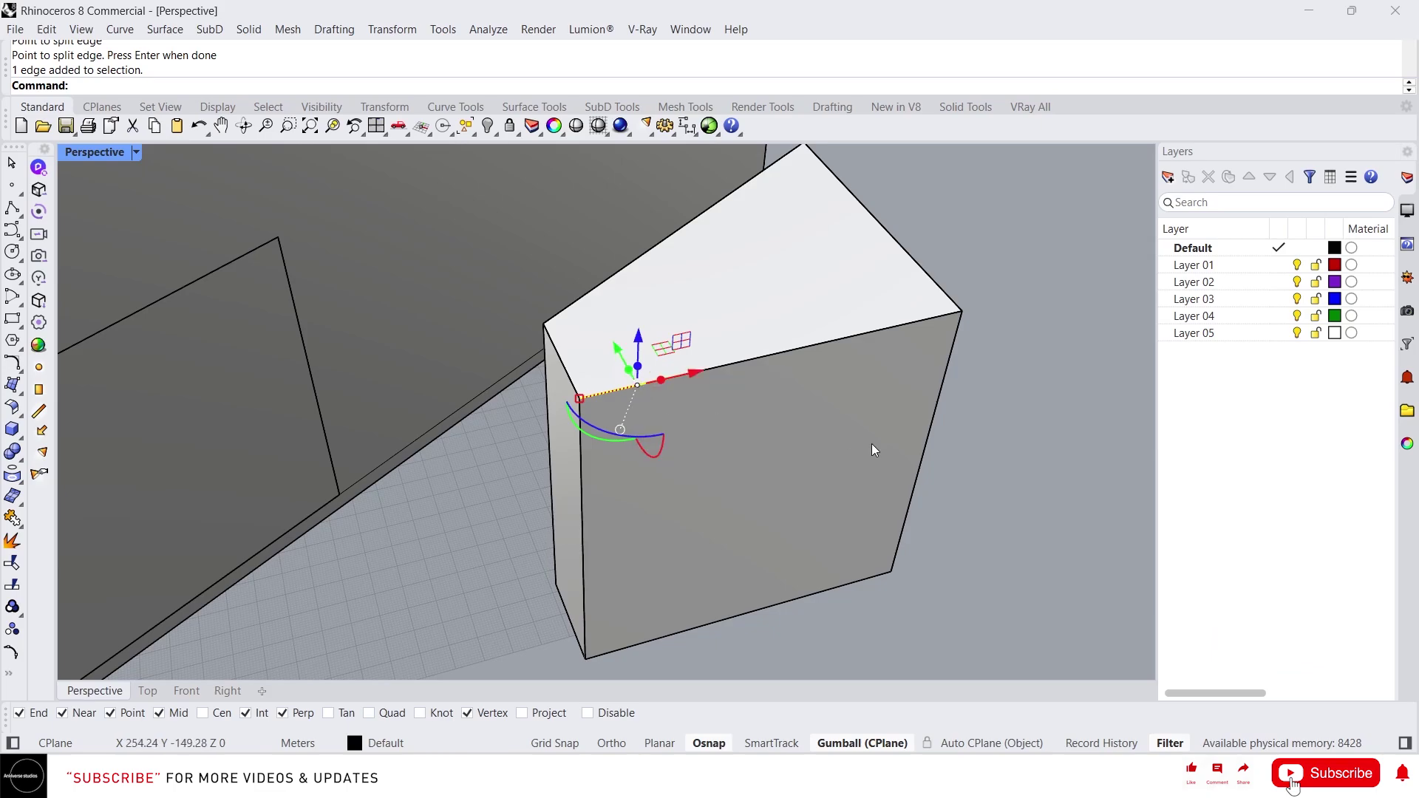
{"action": "left_click", "coordinate": [1020, 444]}
{"action": "left_click", "coordinate": [822, 459]}
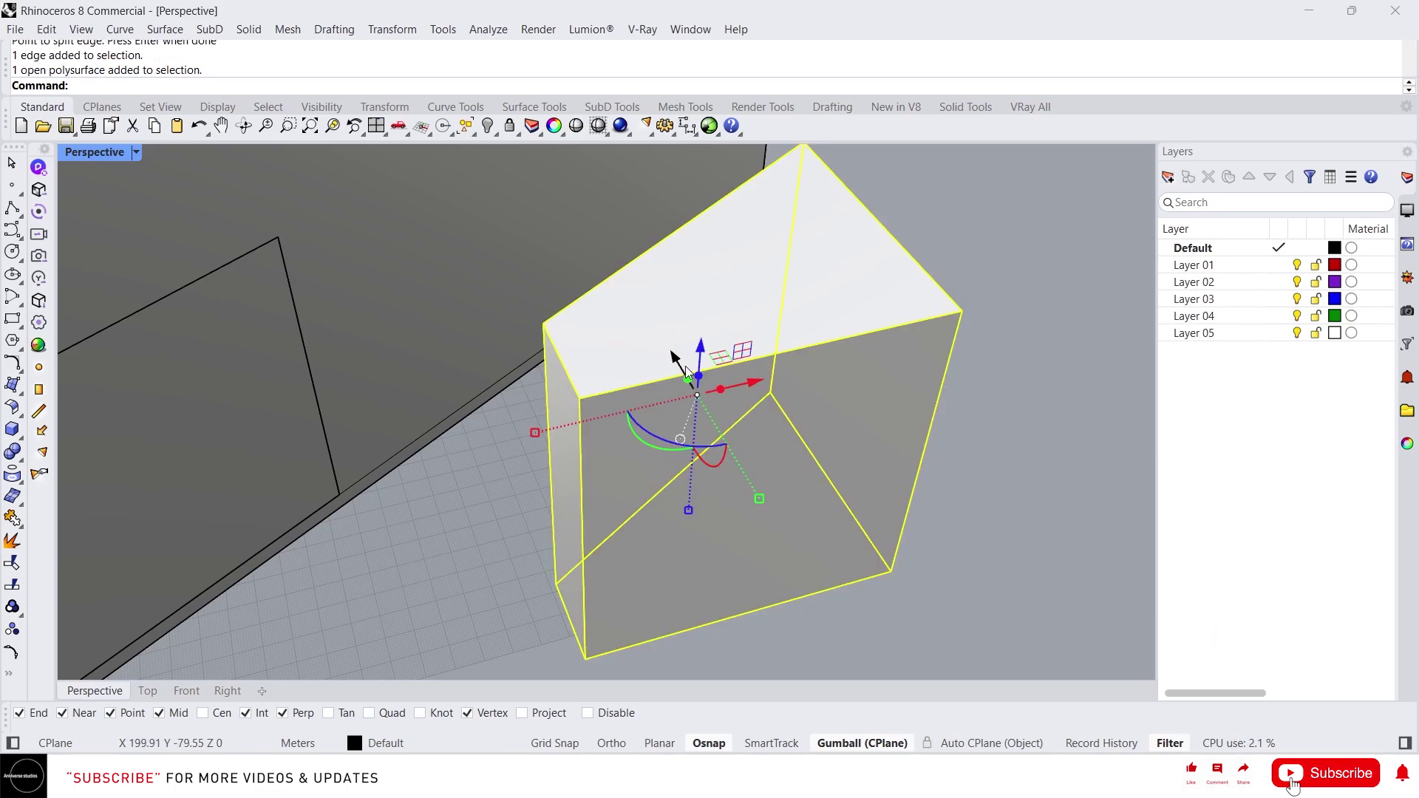
{"action": "left_click", "coordinate": [1002, 460]}
Draw a vertical line about 119 m long down the front face, from the edge's split point perpendicular to the bottom edge
{"action": "type", "text": "l"}
{"action": "key", "text": "Return"}
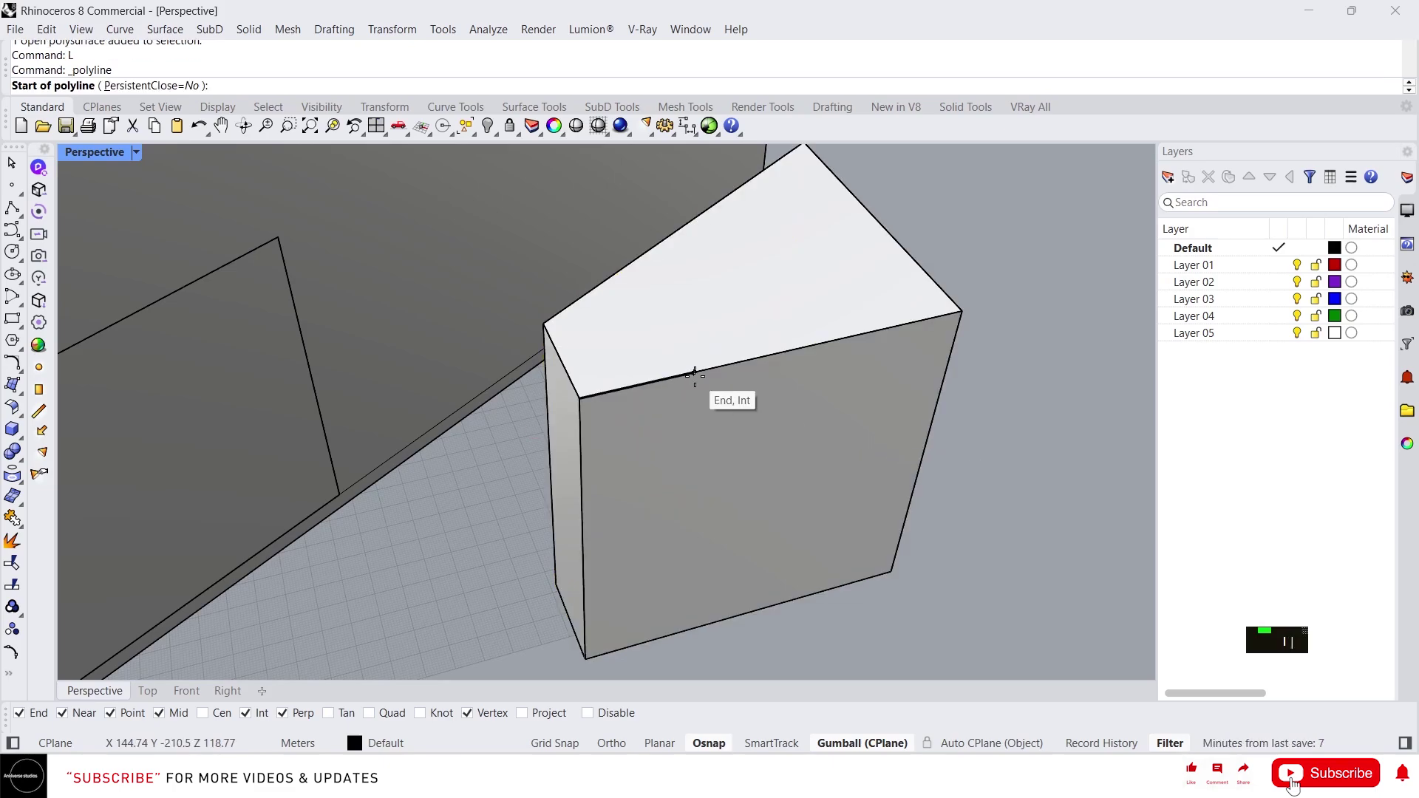
{"action": "left_click", "coordinate": [694, 374]}
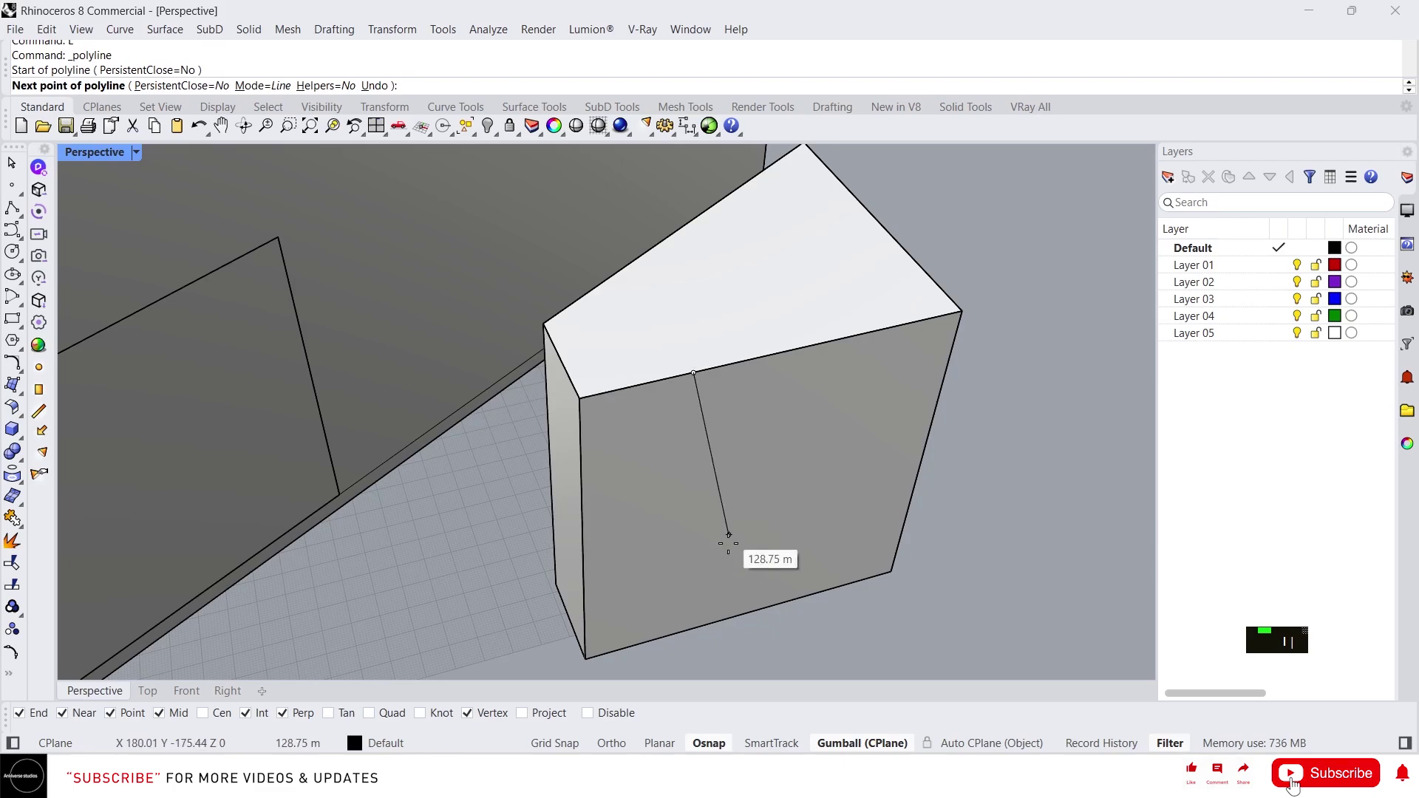
{"action": "left_click", "coordinate": [678, 627]}
{"action": "right_click", "coordinate": [680, 625]}
Try to move the longer segment of the split top edge outward from the block, and undo the move
{"action": "scroll", "coordinate": [703, 286], "scroll_direction": "down", "scroll_amount": 3}
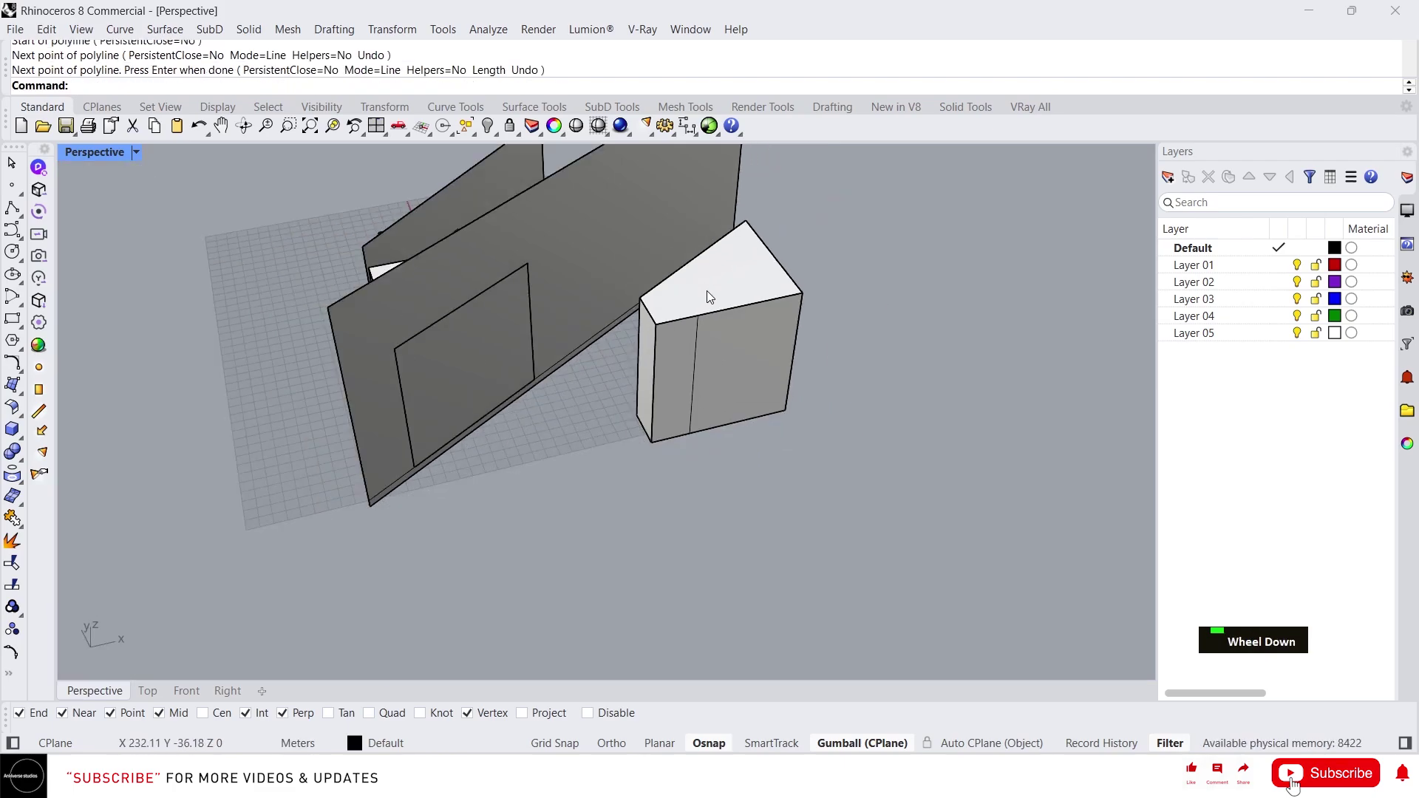
{"action": "right_click_drag", "start_coordinate": [703, 286], "coordinate": [760, 278]}
{"action": "scroll", "coordinate": [718, 203], "scroll_direction": "up", "scroll_amount": 3}
{"action": "scroll", "coordinate": [708, 176], "scroll_direction": "up", "scroll_amount": 2}
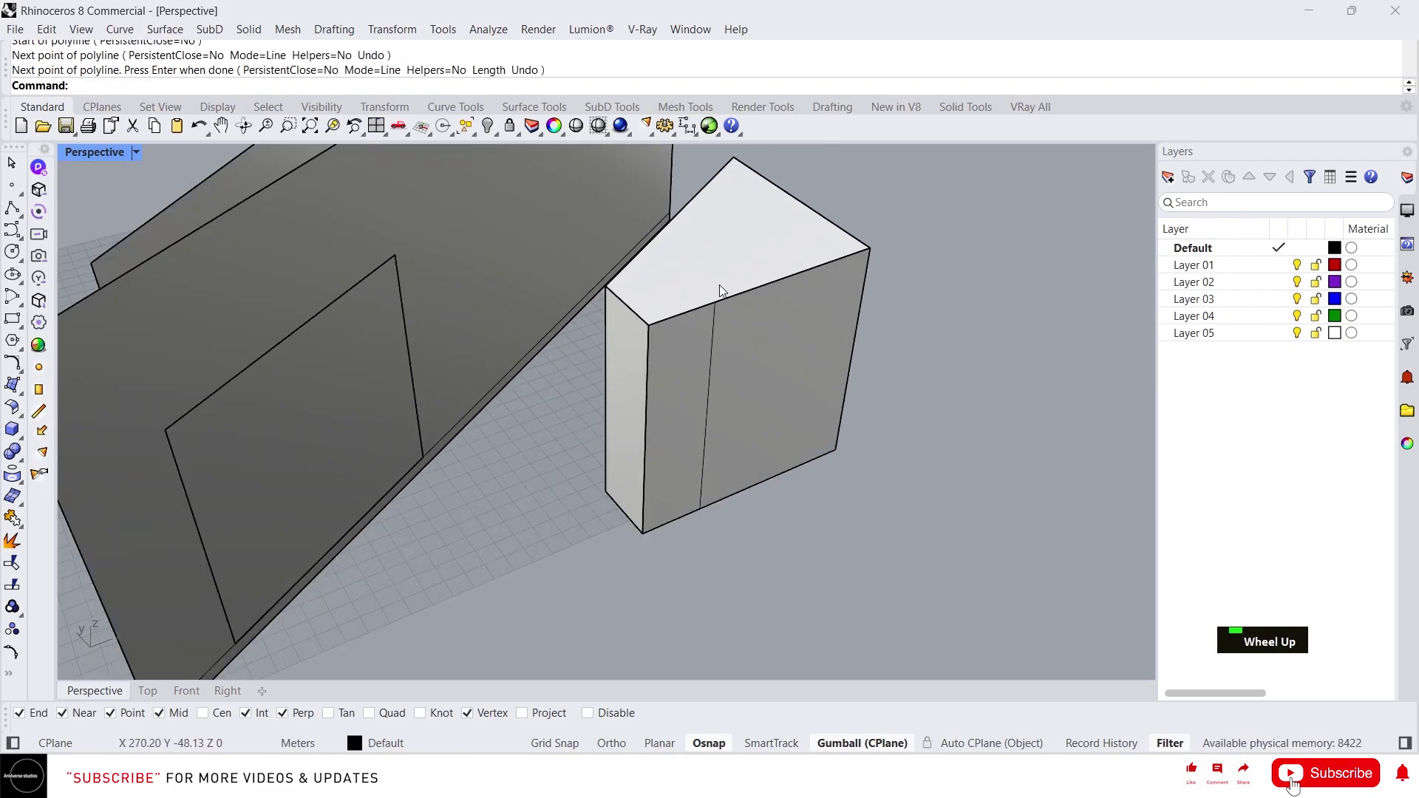
{"action": "left_click", "coordinate": [784, 289], "text": "ctrl+shift"}
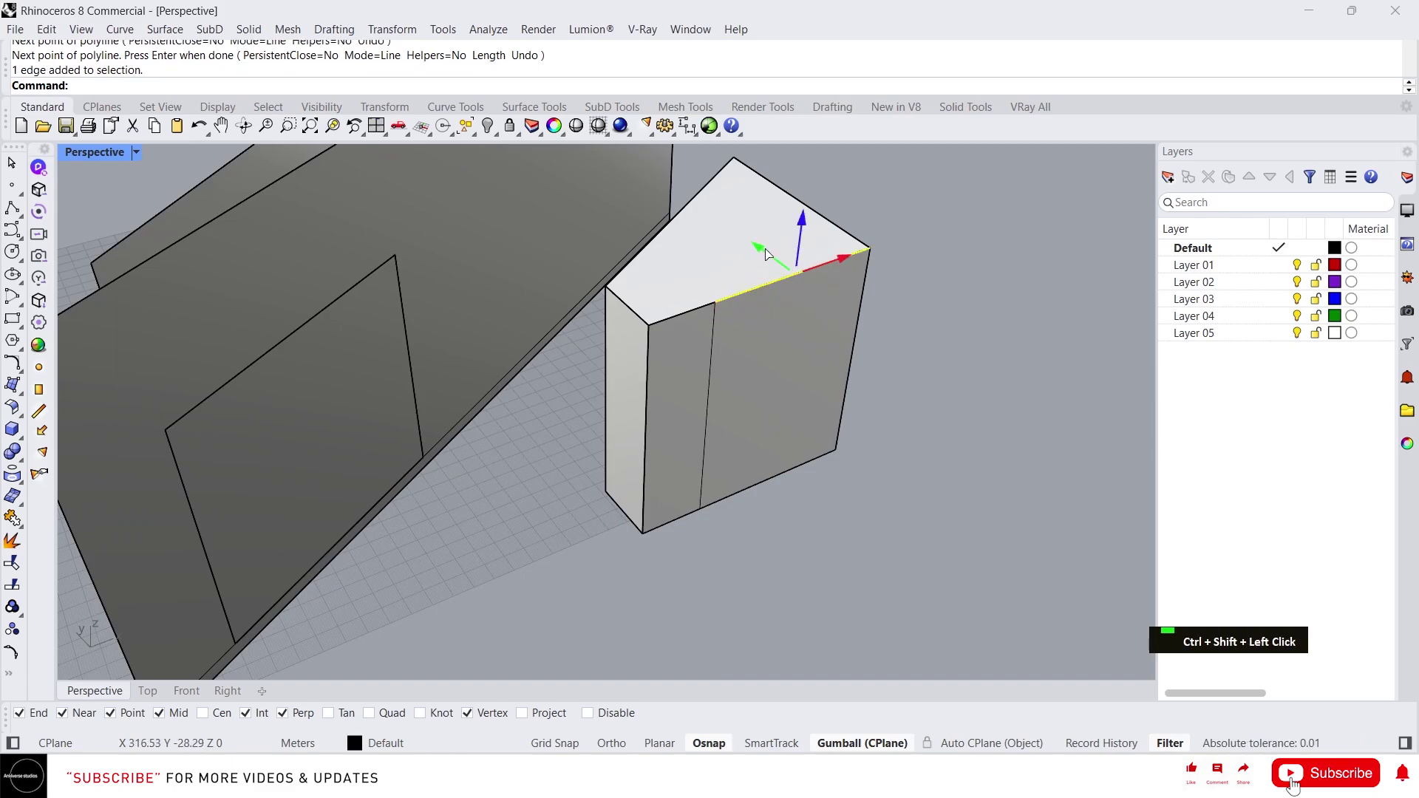
{"action": "left_click_drag", "start_coordinate": [763, 247], "coordinate": [799, 274]}
{"action": "mouse_move", "coordinate": [805, 352]}
{"action": "right_mouse_down"}
{"action": "mouse_move", "coordinate": [574, 288]}
{"action": "mouse_move", "coordinate": [715, 245]}
{"action": "mouse_move", "coordinate": [827, 339]}
{"action": "right_mouse_up"}
{"action": "scroll", "coordinate": [826, 339], "scroll_direction": "up", "scroll_amount": 3}
{"action": "scroll", "coordinate": [791, 385], "scroll_direction": "down", "scroll_amount": 2}
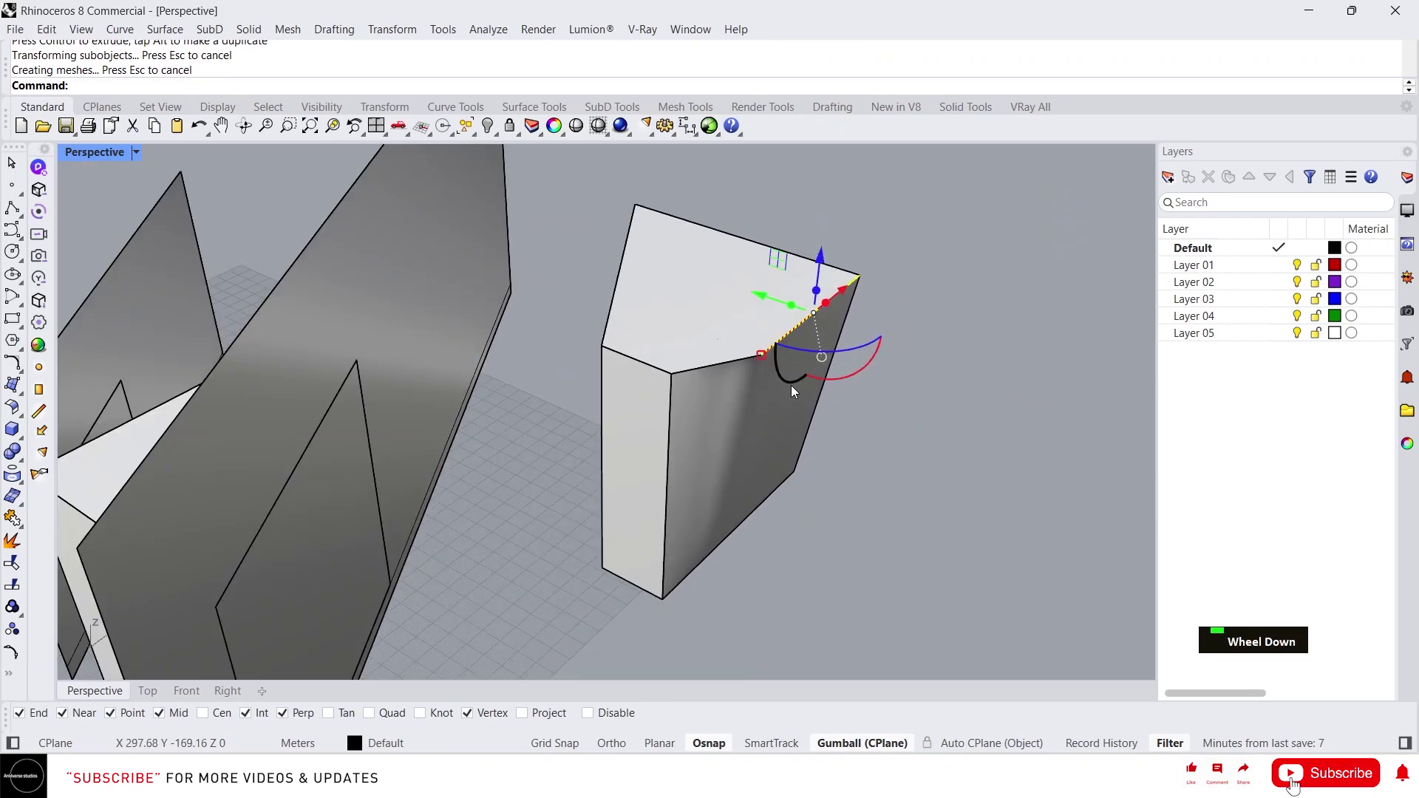
{"action": "key", "text": "ctrl+z"}
Delete the vertical line drawn on the separated piece's front face
{"action": "left_click", "coordinate": [759, 418]}
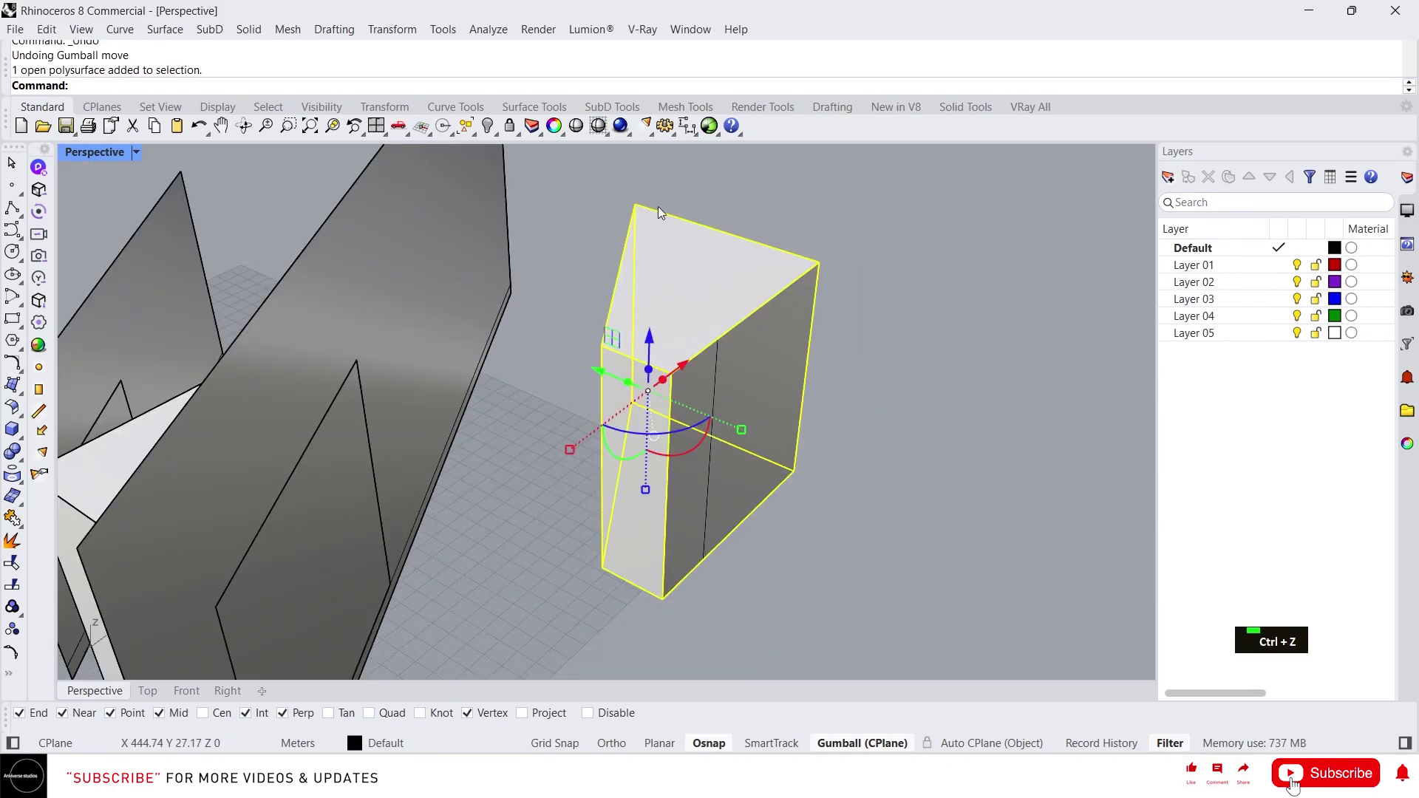
{"action": "double_click", "coordinate": [664, 169]}
{"action": "left_click_drag", "start_coordinate": [664, 169], "coordinate": [816, 568]}
{"action": "key", "text": "Delete"}
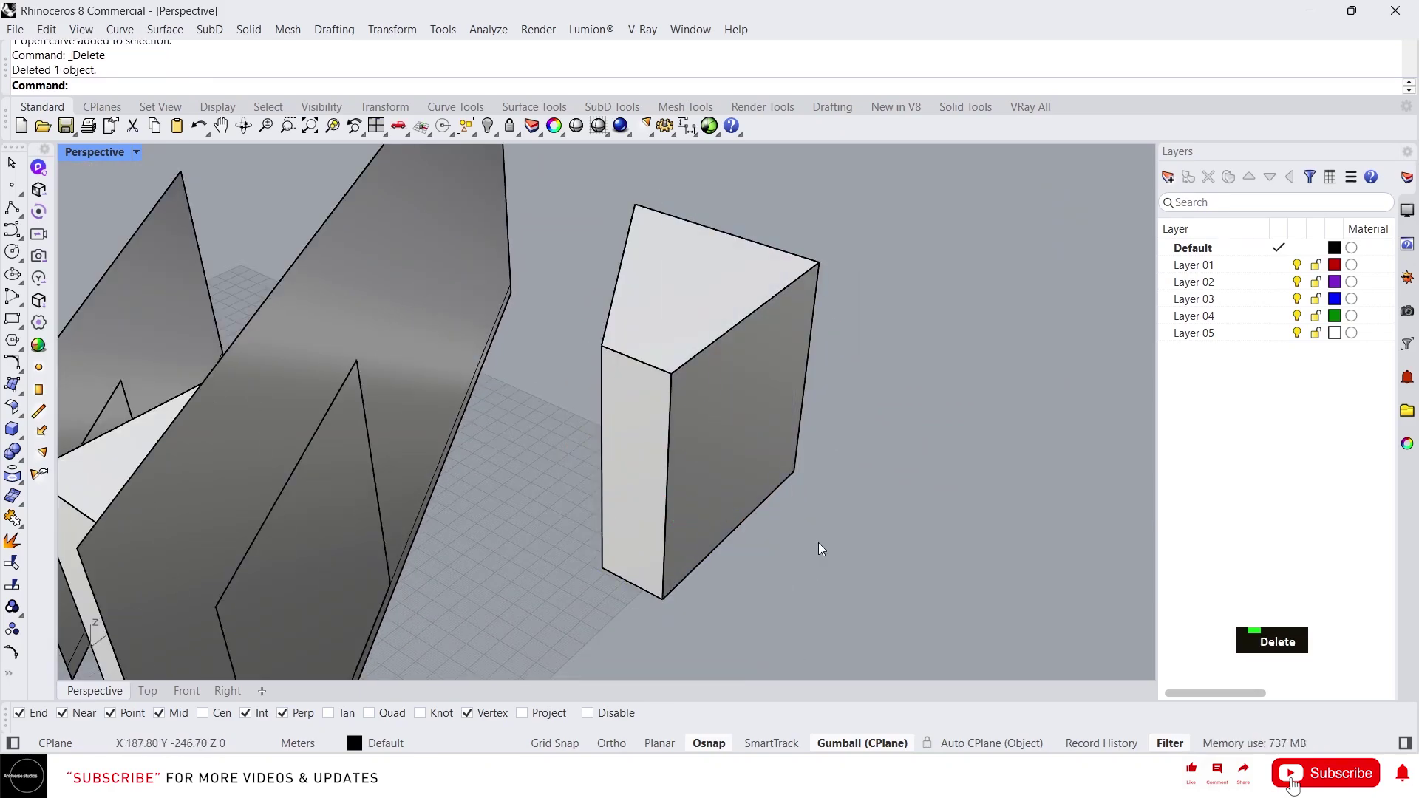
Split the separated piece's front face with SplitFace along two separate lines running from its top edge to its bottom edge
{"action": "right_click_drag", "start_coordinate": [735, 410], "coordinate": [601, 401]}
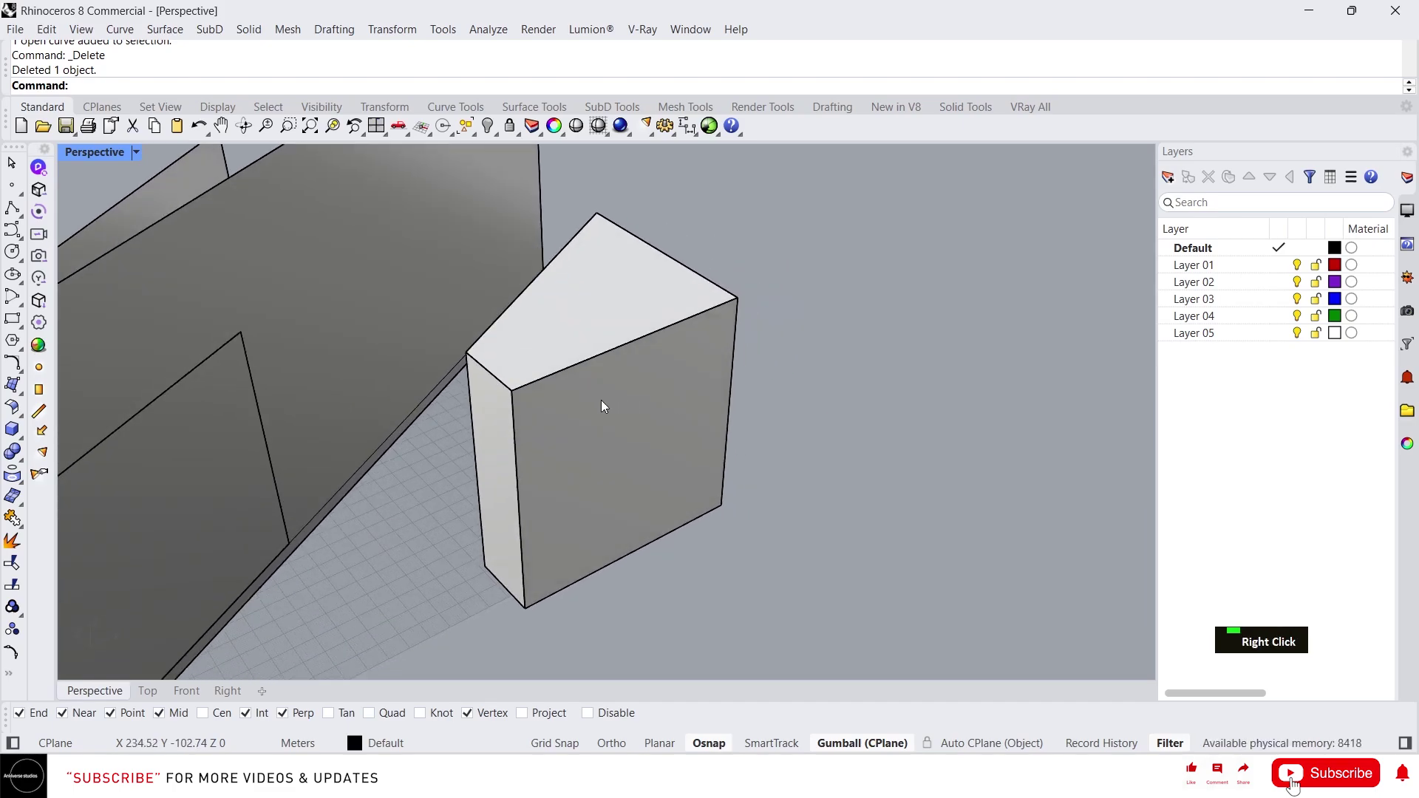
{"action": "type", "text": "spli"}
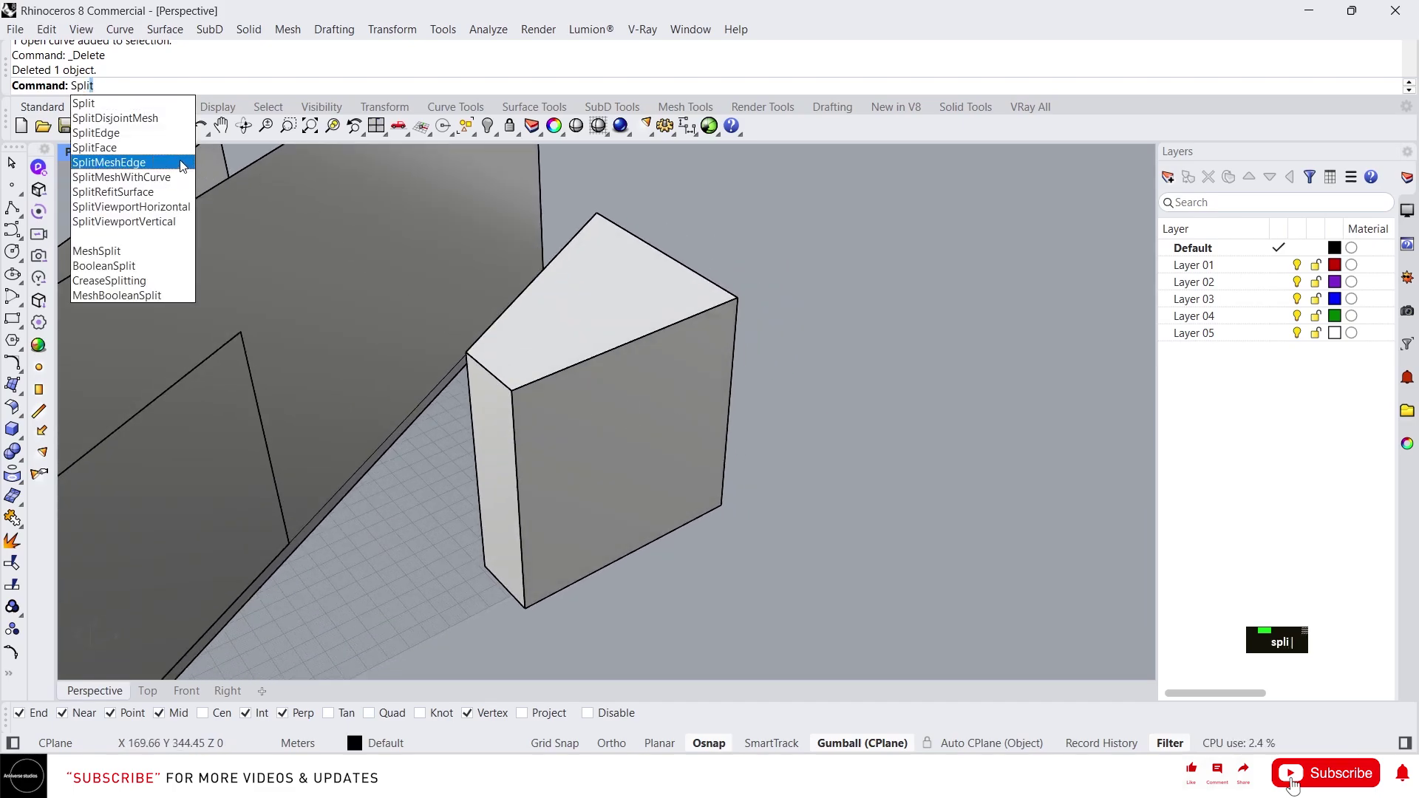
{"action": "left_click", "coordinate": [108, 151]}
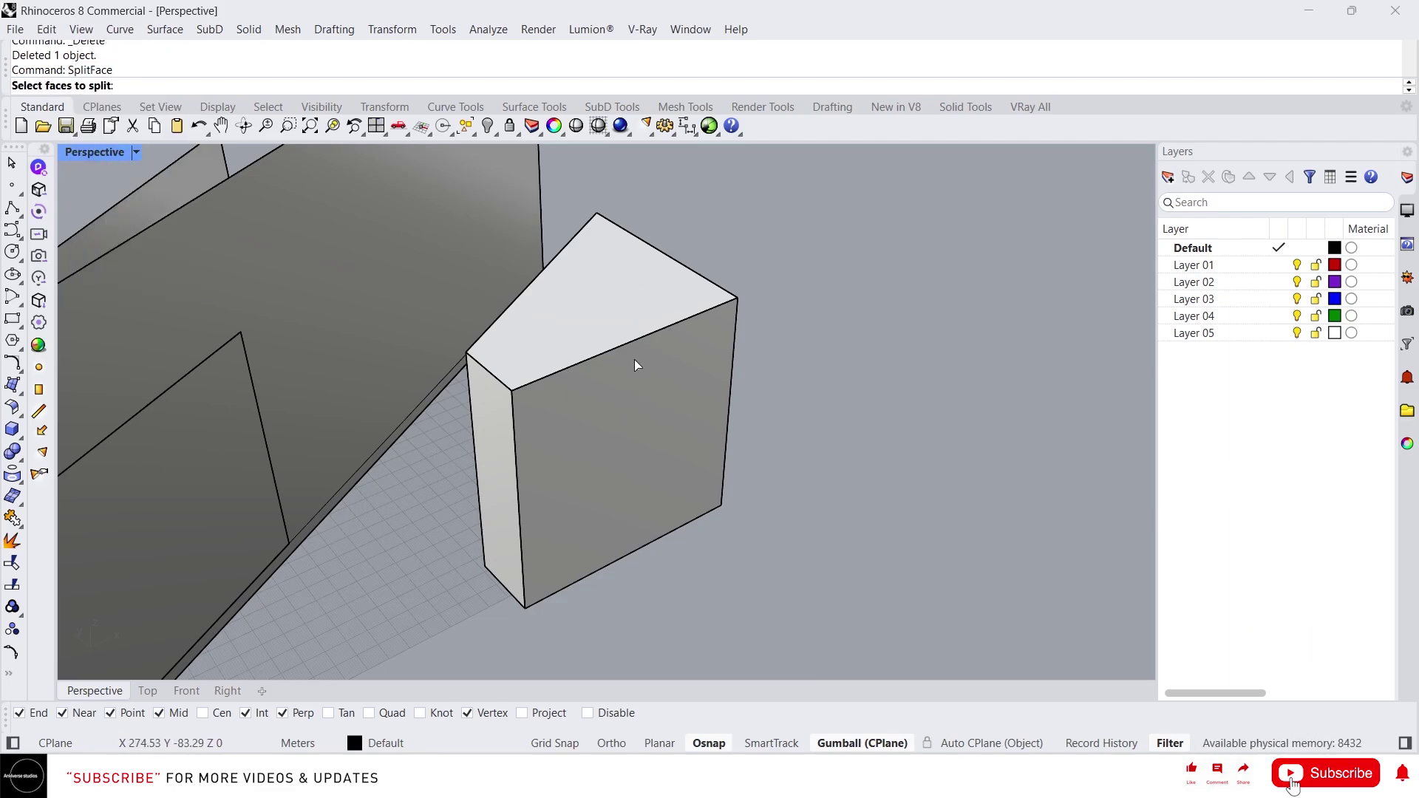
{"action": "left_click", "coordinate": [649, 401]}
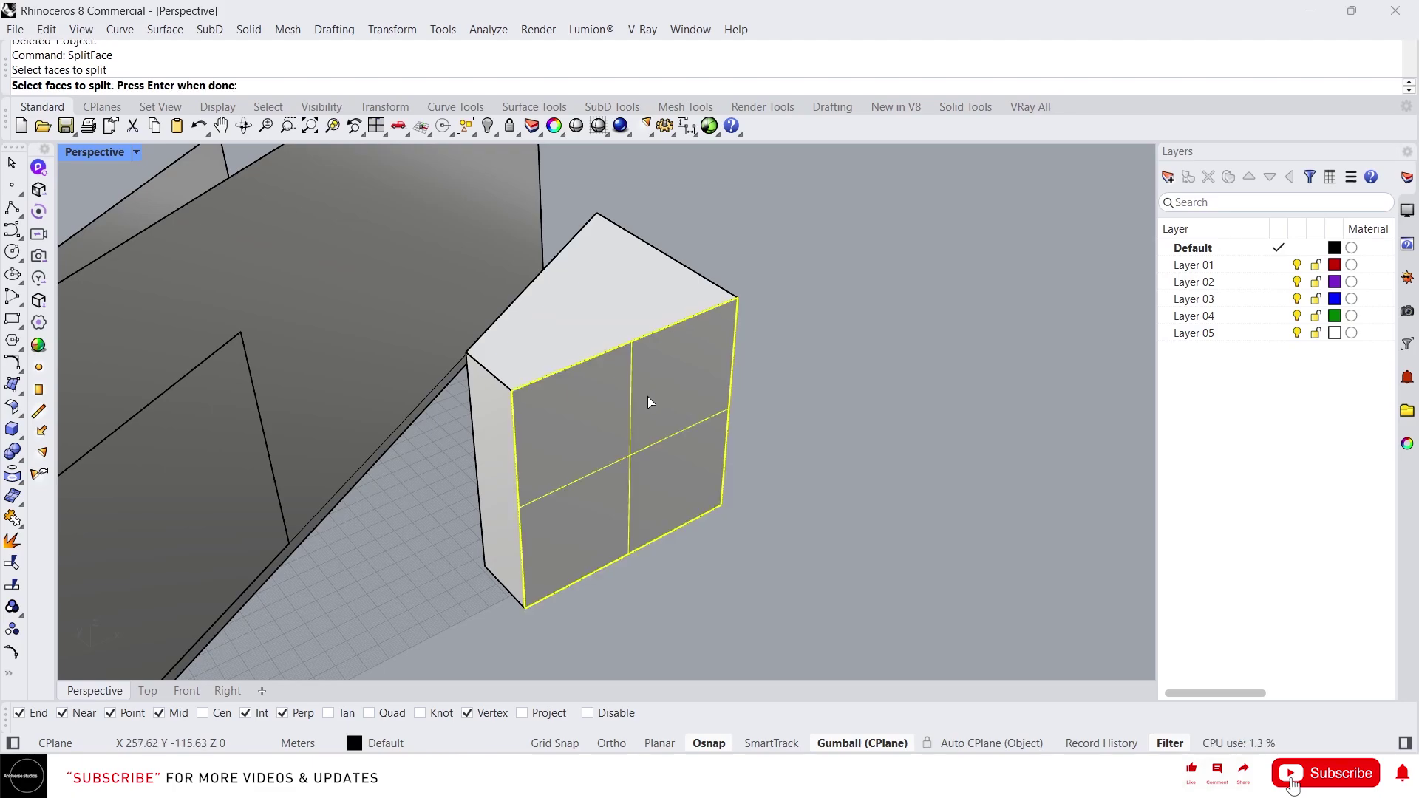
{"action": "right_click", "coordinate": [643, 414]}
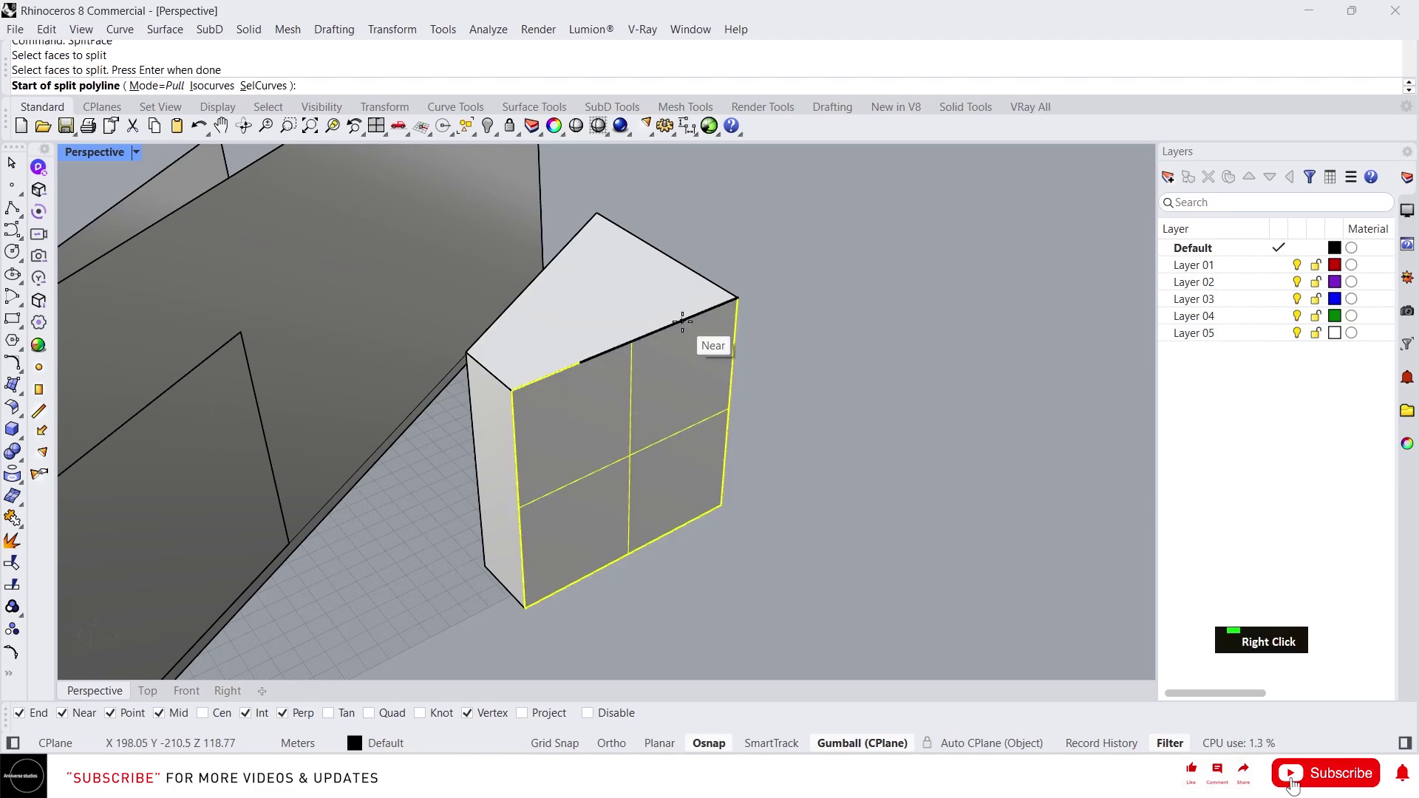
{"action": "left_click", "coordinate": [679, 319]}
{"action": "left_click", "coordinate": [678, 528]}
{"action": "right_click", "coordinate": [671, 530]}
{"action": "left_click", "coordinate": [547, 377]}
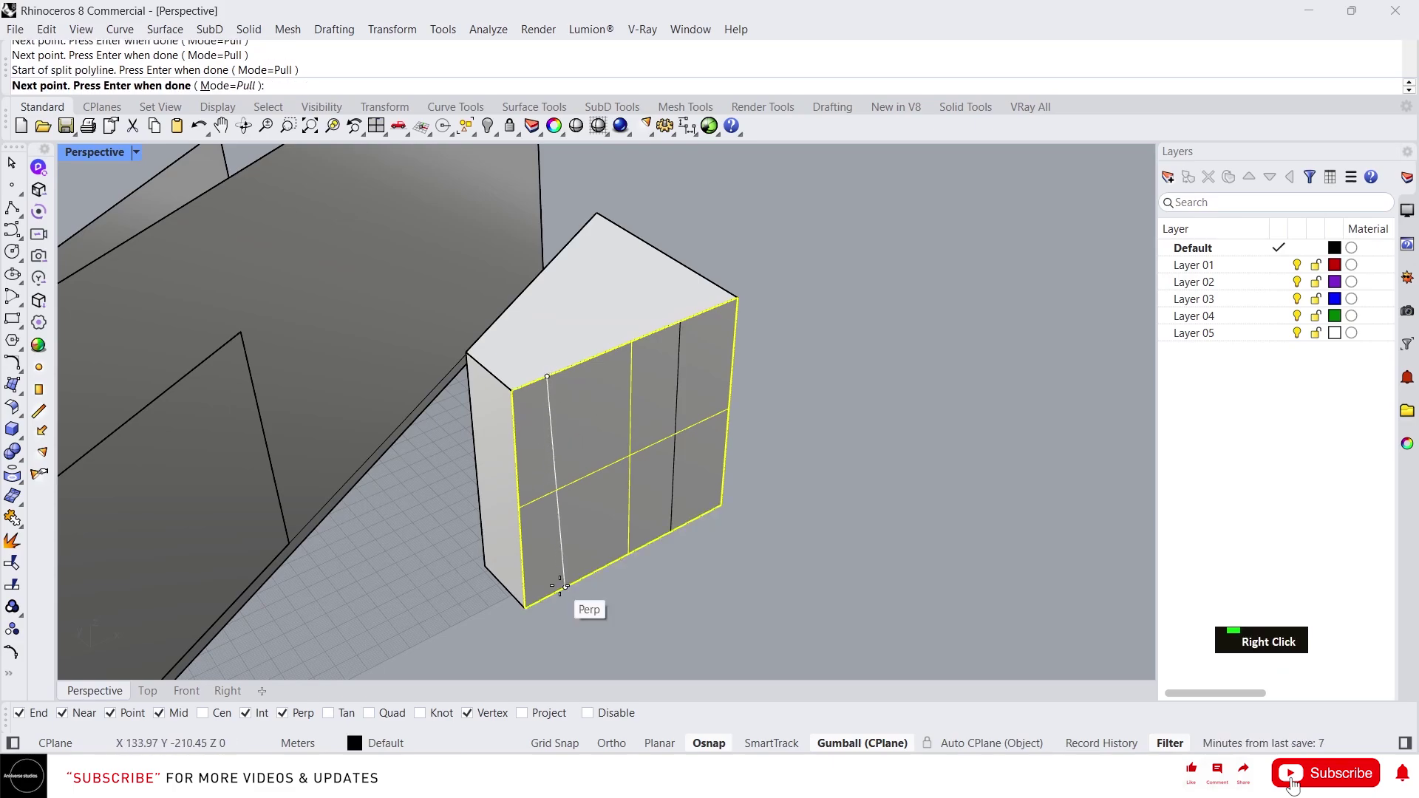
{"action": "left_click", "coordinate": [589, 575]}
{"action": "right_click", "coordinate": [643, 568]}
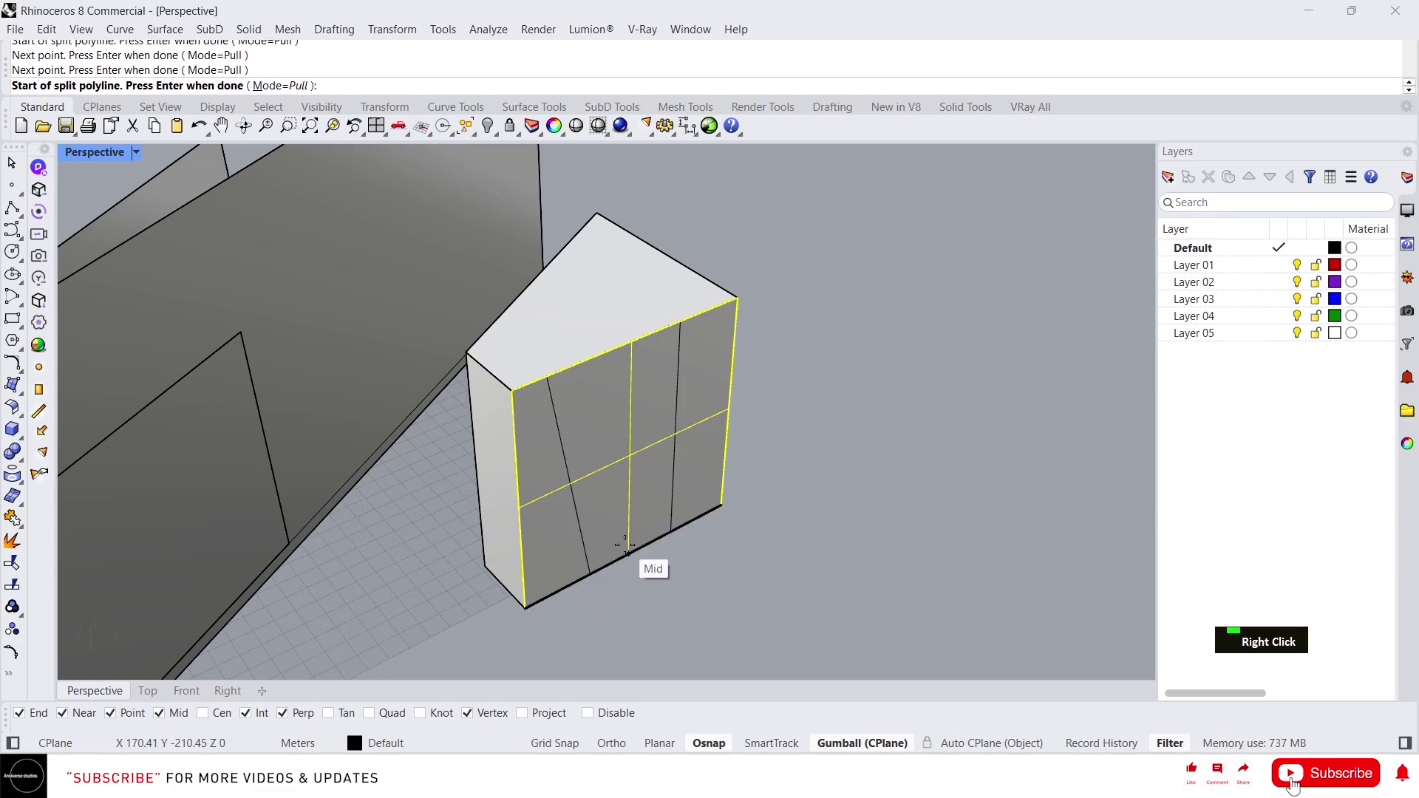
Examine the divided front face of the separated piece by selecting the whole piece and viewing it from different angles
{"action": "scroll", "coordinate": [628, 393], "scroll_direction": "up", "scroll_amount": 2}
{"action": "left_click", "coordinate": [628, 394]}
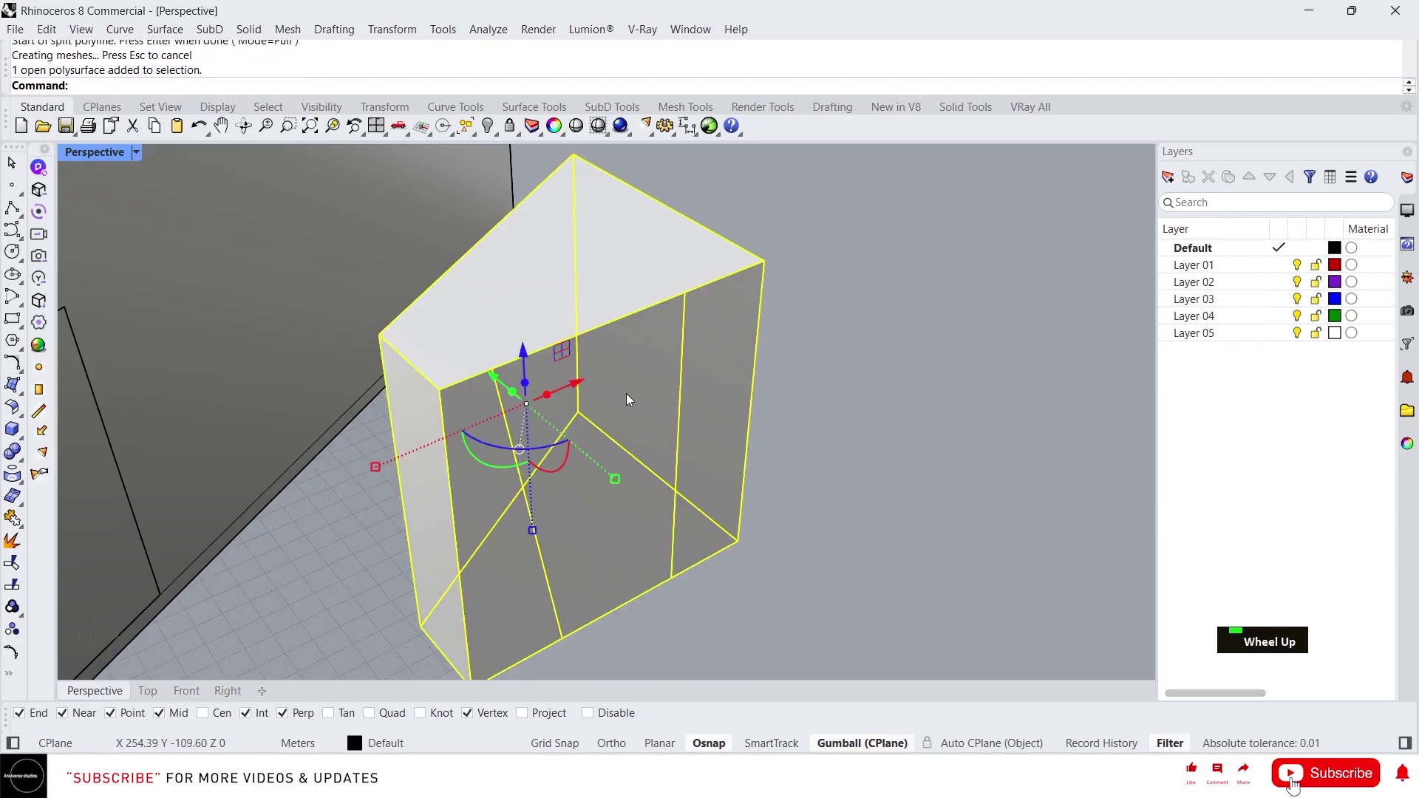
{"action": "right_click_drag", "start_coordinate": [635, 388], "coordinate": [682, 370]}
{"action": "scroll", "coordinate": [682, 369], "scroll_direction": "up", "scroll_amount": 2}
{"action": "left_click", "coordinate": [761, 377]}
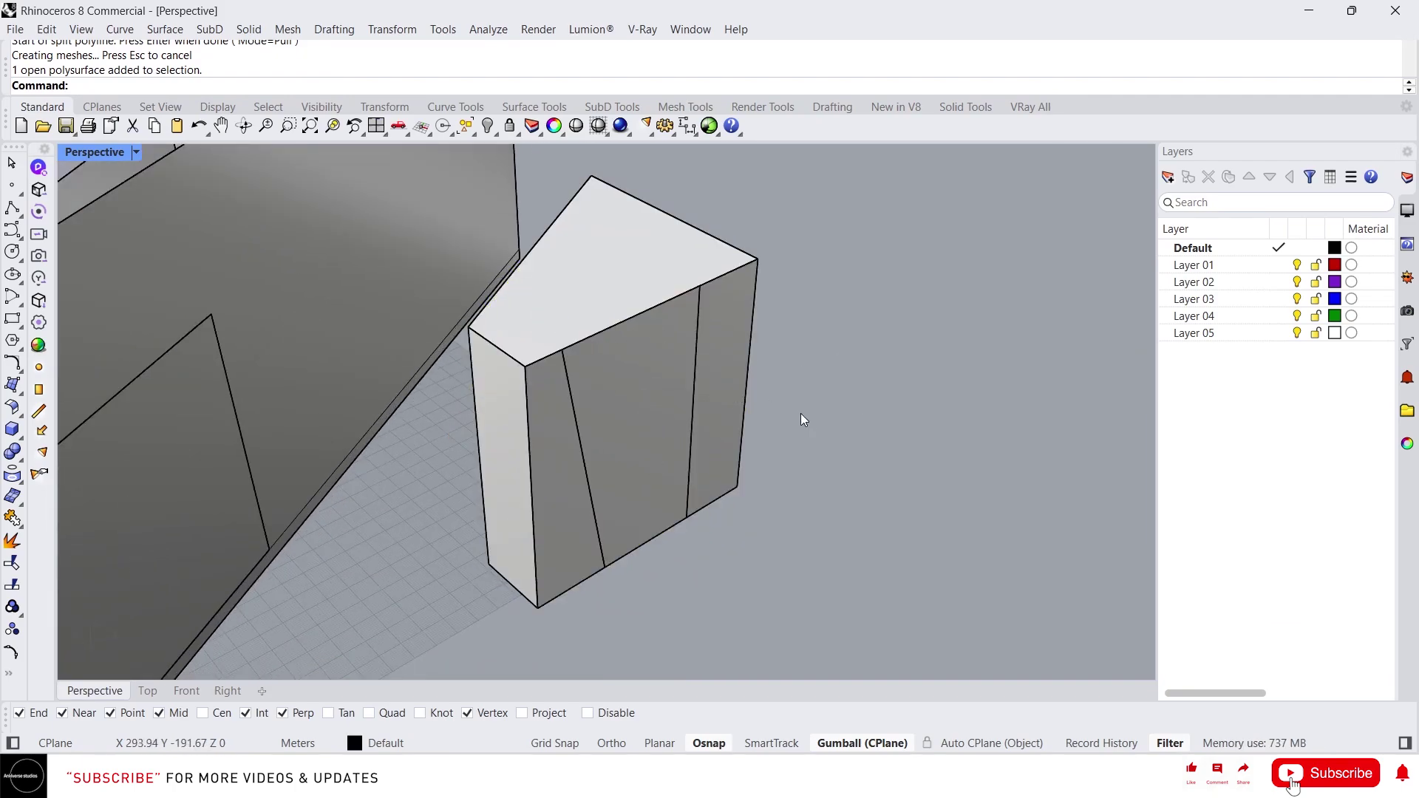
Explode the separated piece into individual surfaces
{"action": "left_click", "coordinate": [562, 385]}
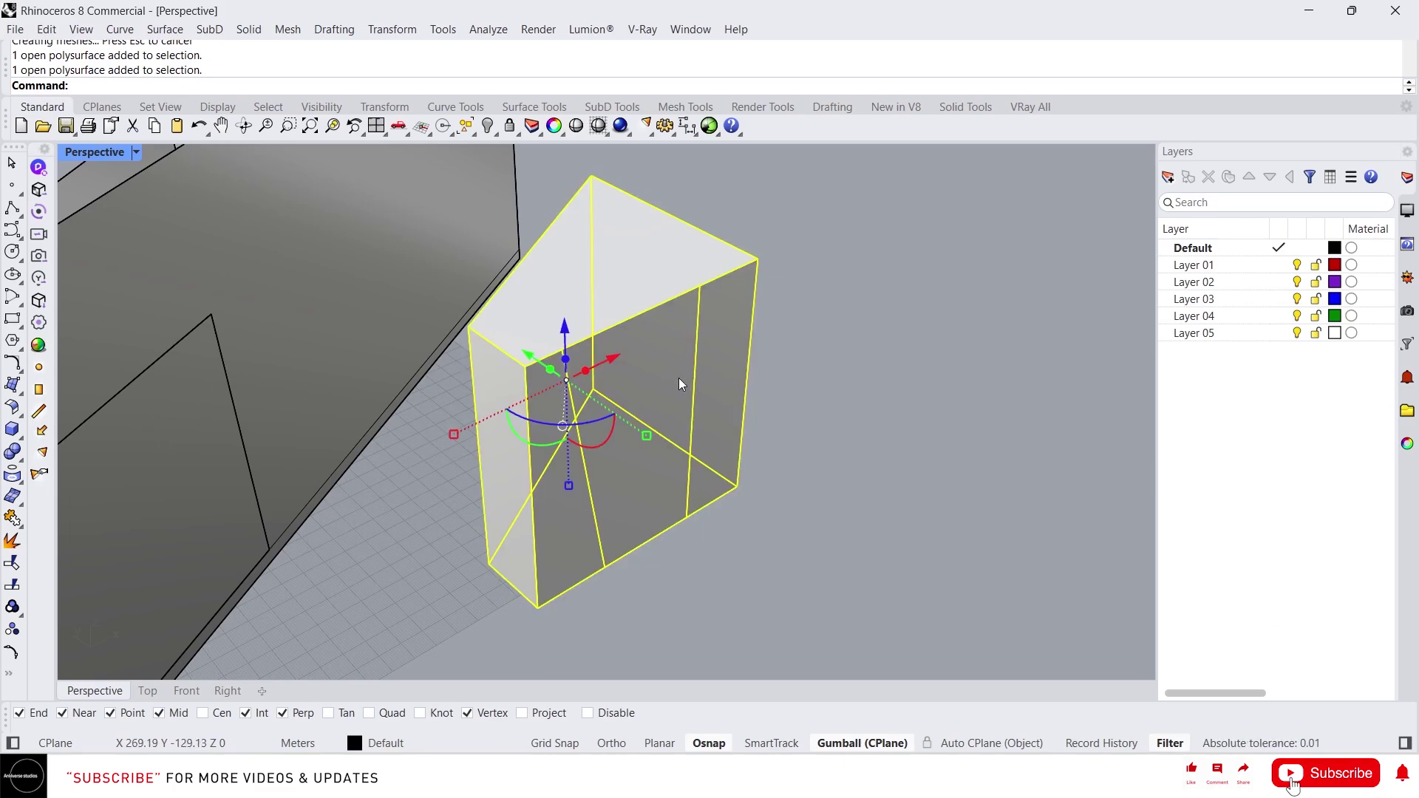
{"action": "type", "text": "explo"}
{"action": "key", "text": "Return"}
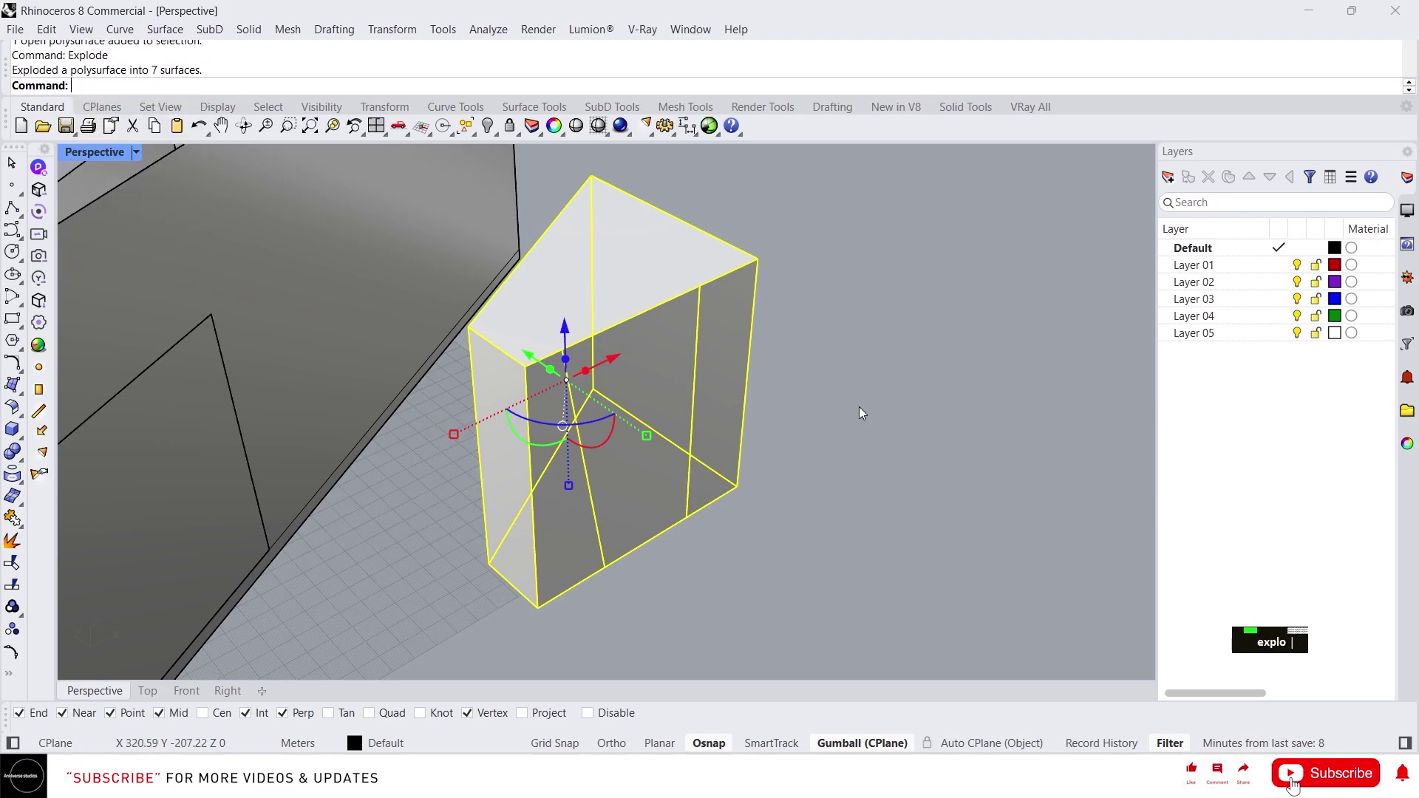
{"action": "left_click", "coordinate": [837, 407]}
Examine the exploded piece's surfaces by selecting its front strips, side face and top face one by one
{"action": "left_click", "coordinate": [661, 402]}
{"action": "left_click", "coordinate": [708, 447]}
{"action": "left_click", "coordinate": [567, 474]}
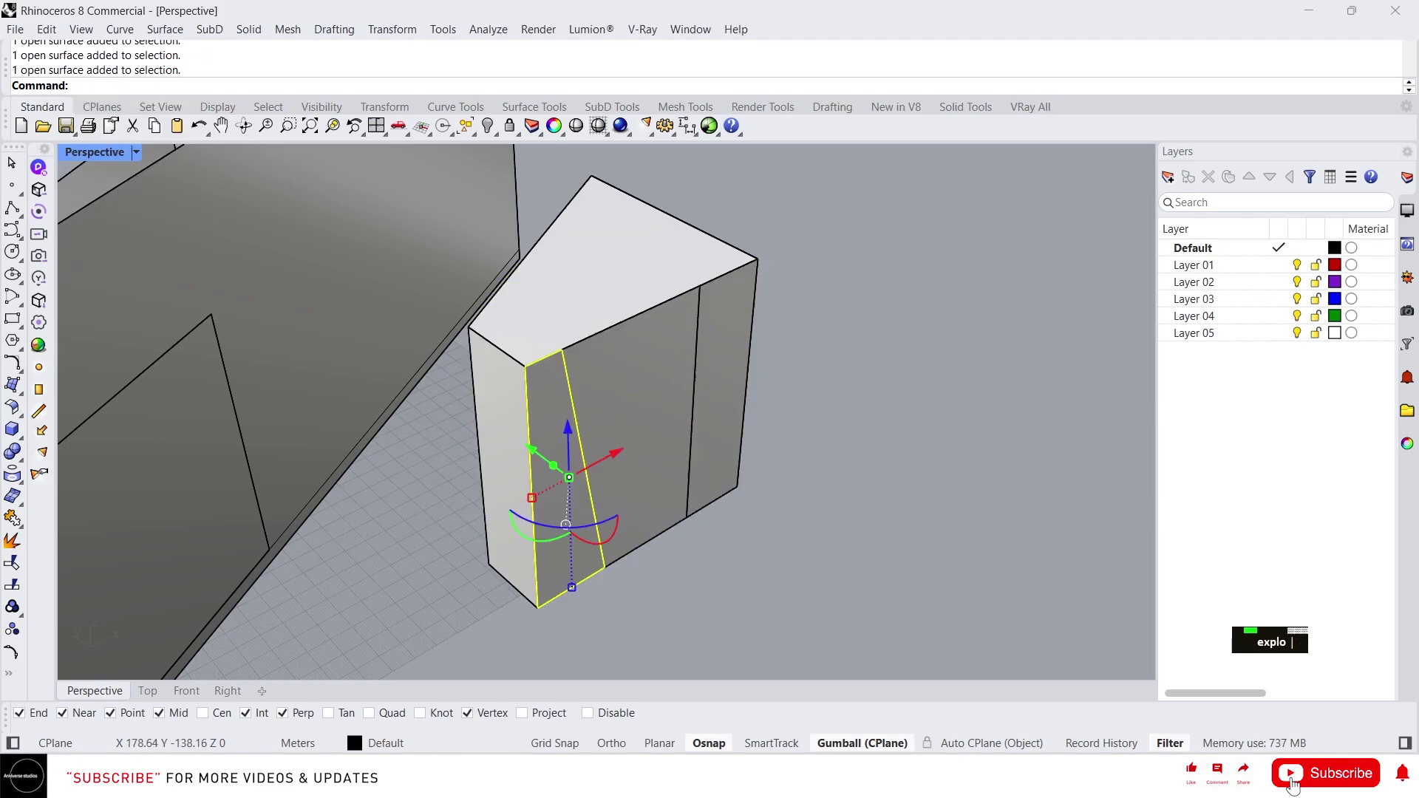
{"action": "left_click", "coordinate": [495, 397]}
{"action": "left_click", "coordinate": [569, 316]}
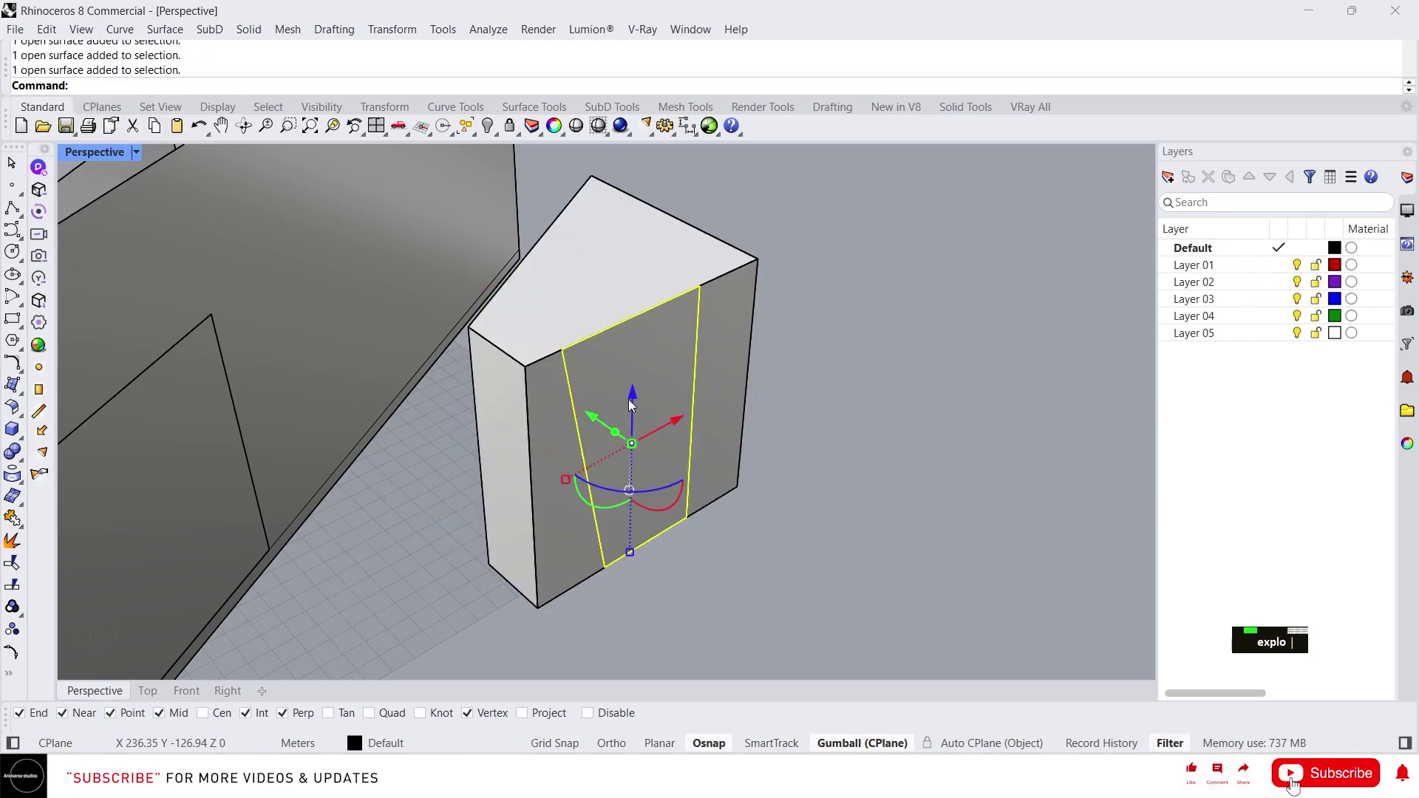
{"action": "left_click", "coordinate": [651, 403]}
{"action": "scroll", "coordinate": [742, 394], "scroll_direction": "up", "scroll_amount": 4}
{"action": "left_click", "coordinate": [838, 419]}
{"action": "scroll", "coordinate": [800, 401], "scroll_direction": "down", "scroll_amount": 4}
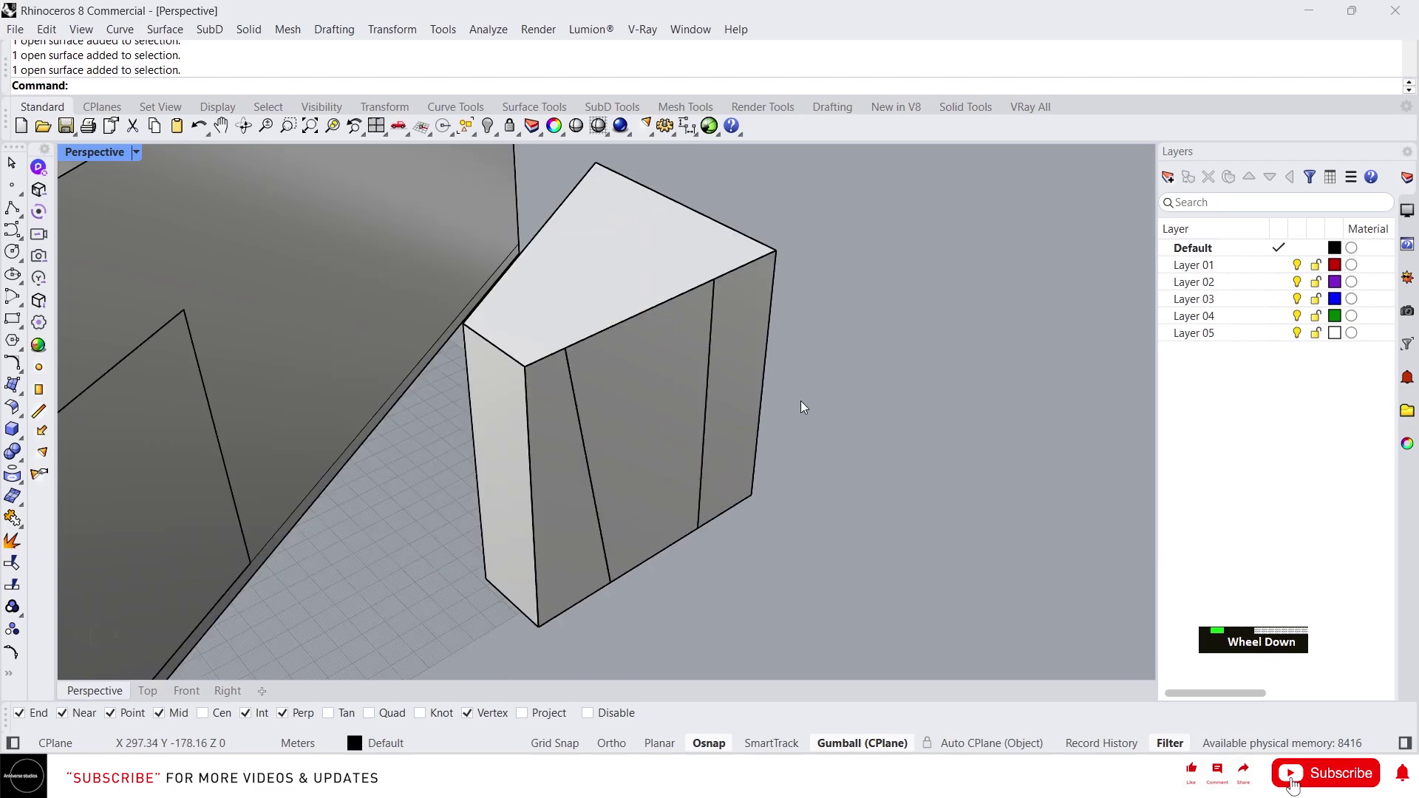
{"action": "scroll", "coordinate": [808, 380], "scroll_direction": "down", "scroll_amount": 5}
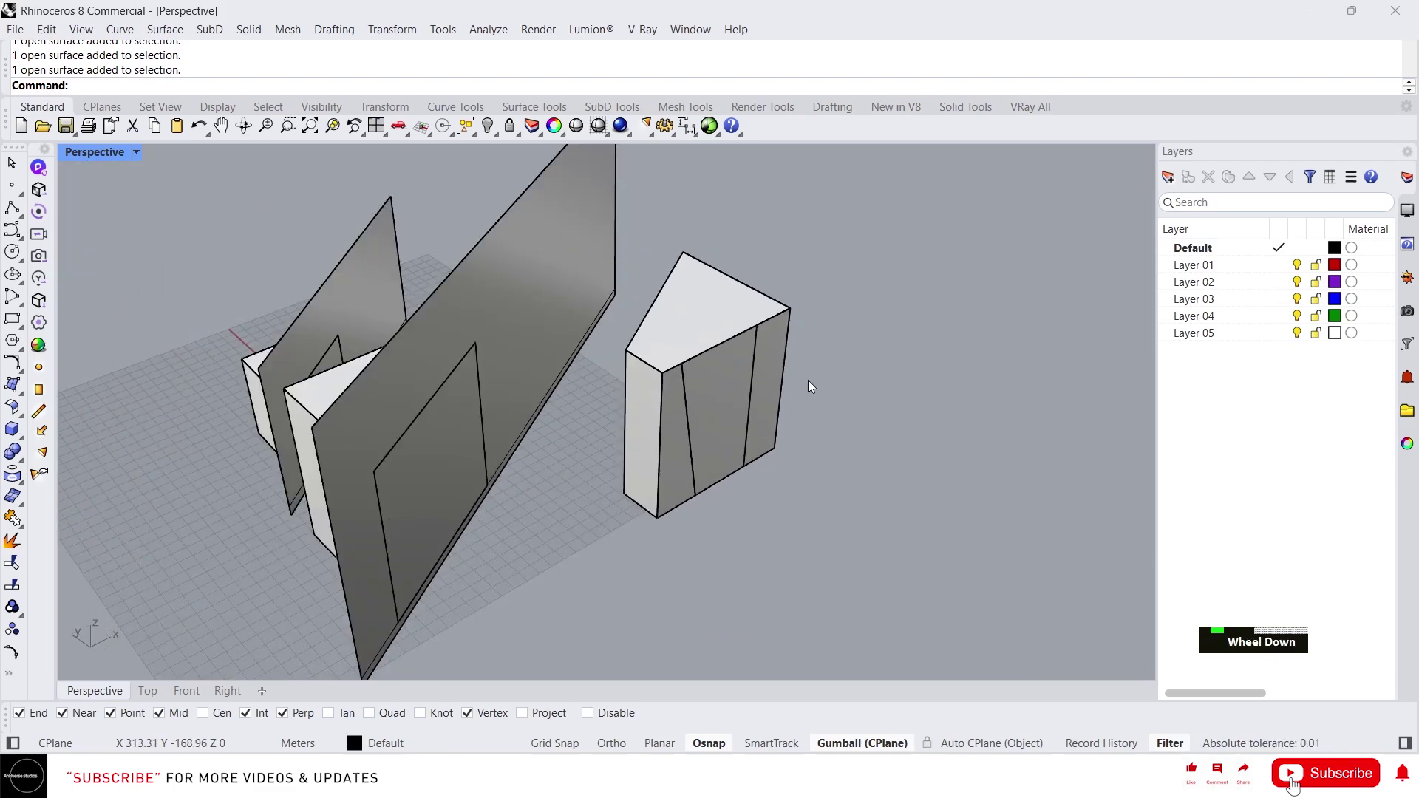
{"action": "type", "text": "Split"}
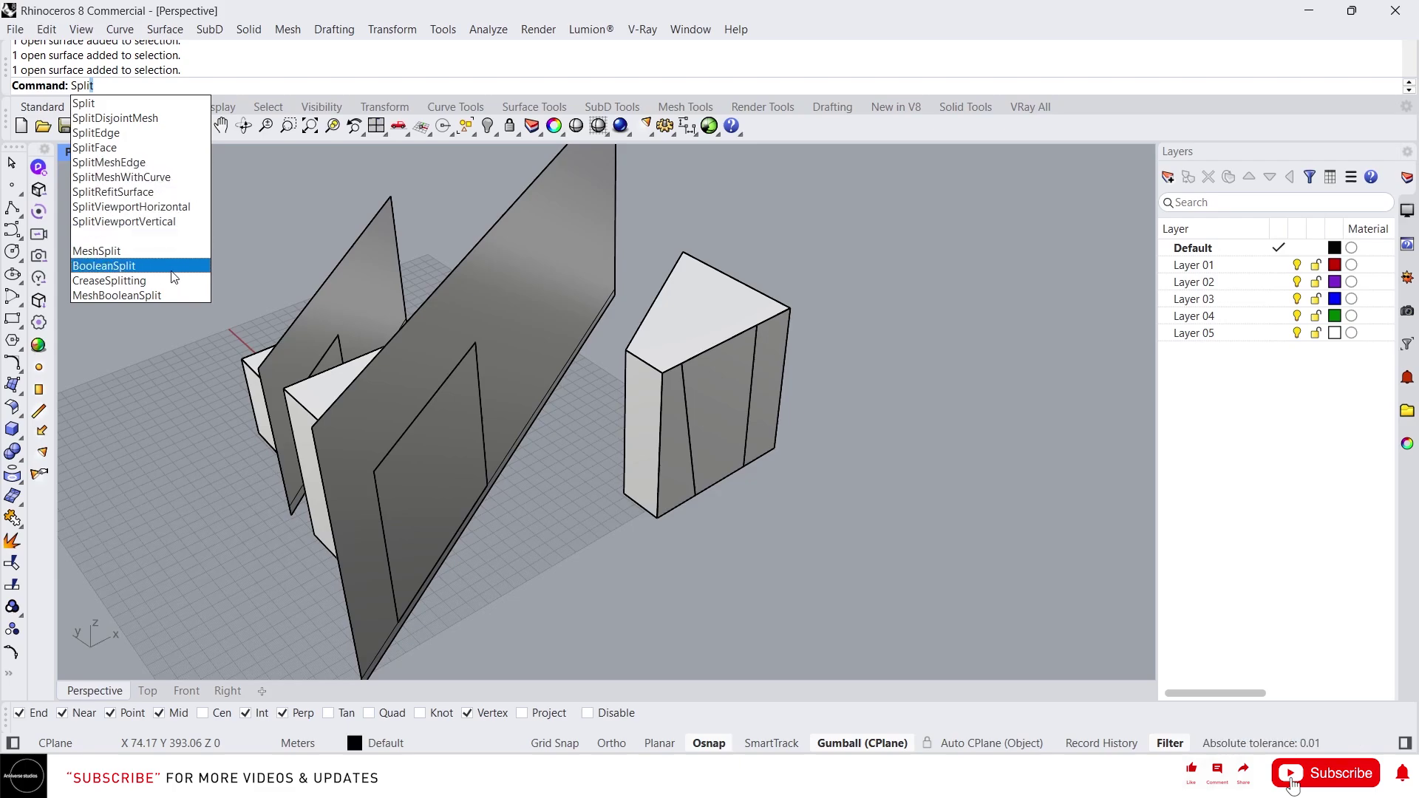
{"action": "left_click", "coordinate": [782, 432]}
{"action": "scroll", "coordinate": [849, 545], "scroll_direction": "down", "scroll_amount": 1}
{"action": "scroll", "coordinate": [920, 414], "scroll_direction": "down", "scroll_amount": 3}
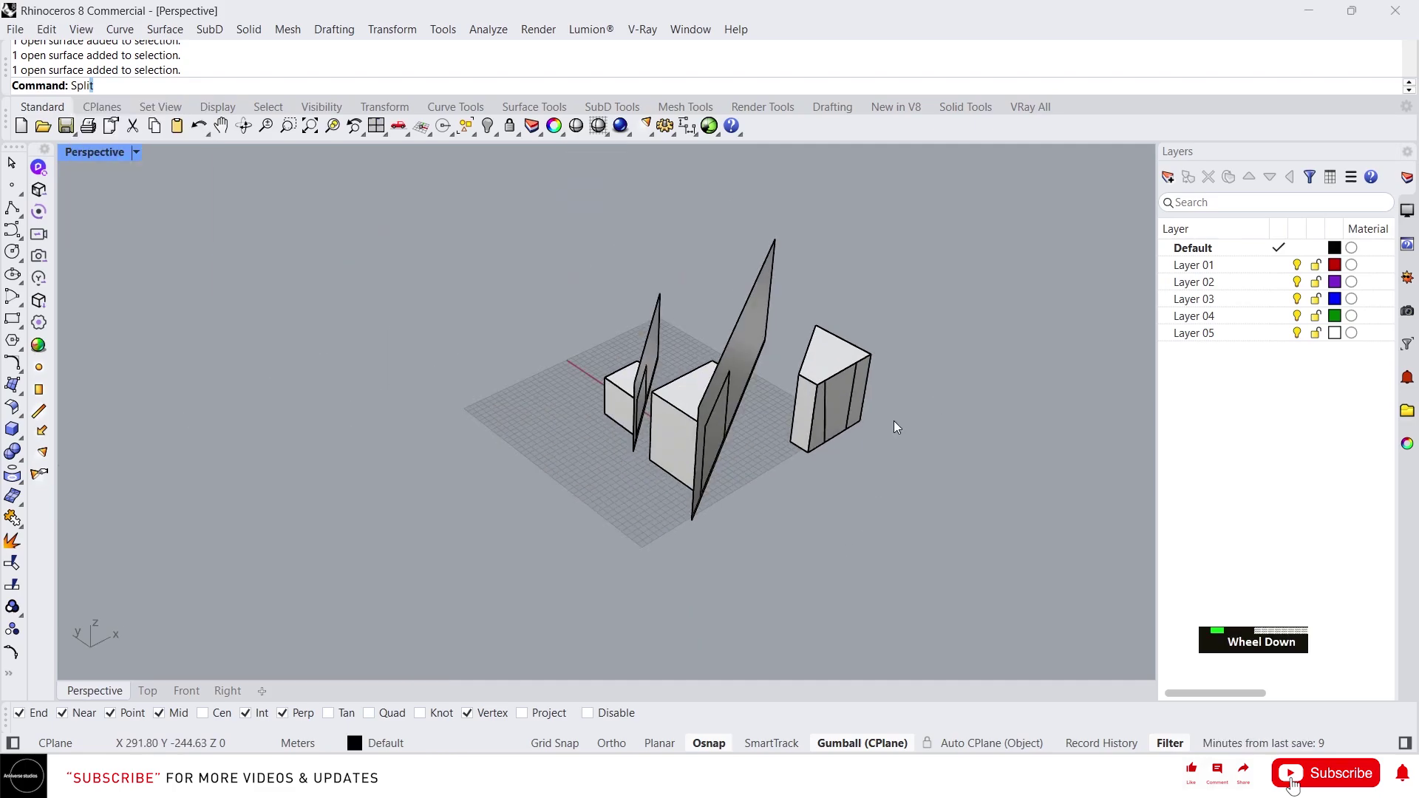
{"action": "scroll", "coordinate": [445, 440], "scroll_direction": "up", "scroll_amount": 1}
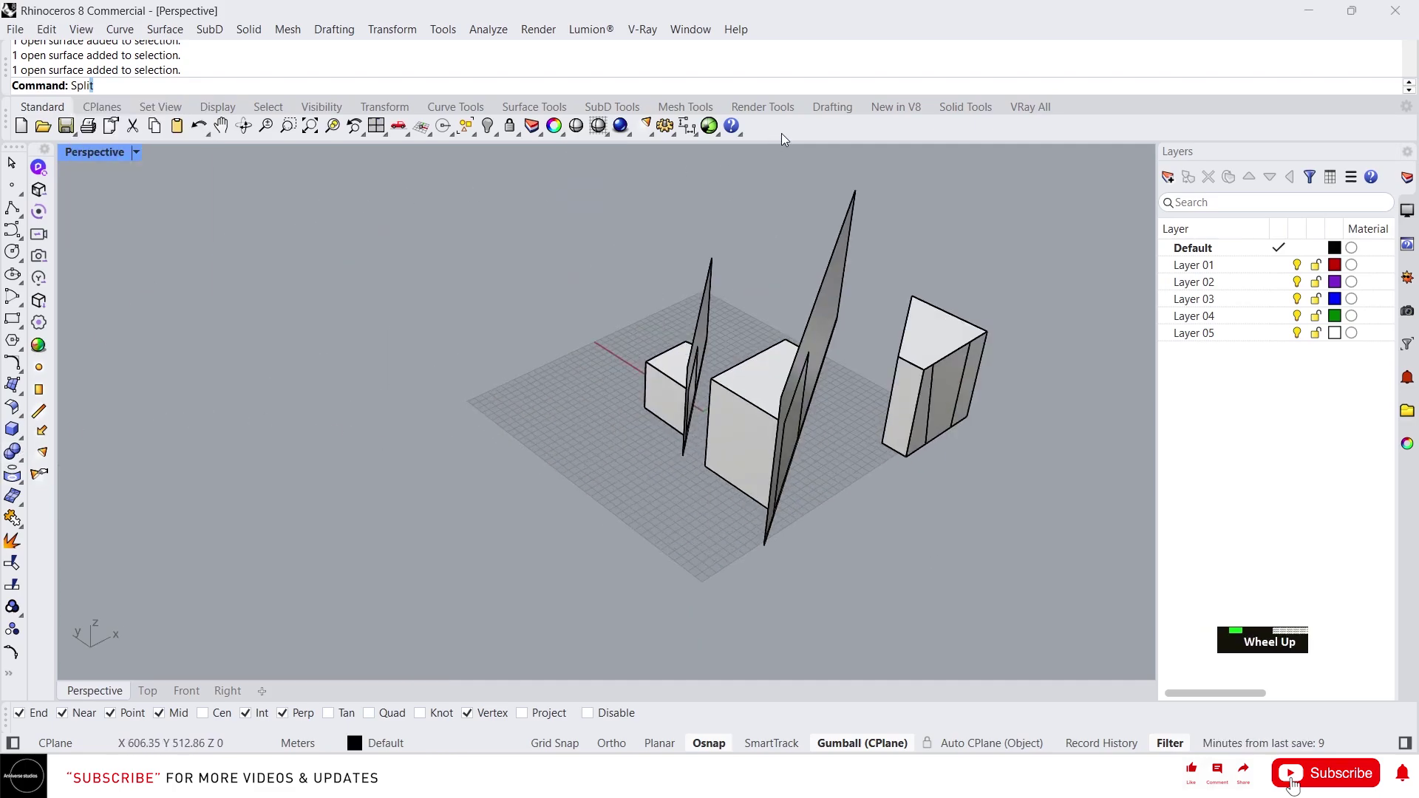
Create a vertical solid mesh cylinder on the ground plane beside the existing blocks
{"action": "left_click", "coordinate": [685, 106]}
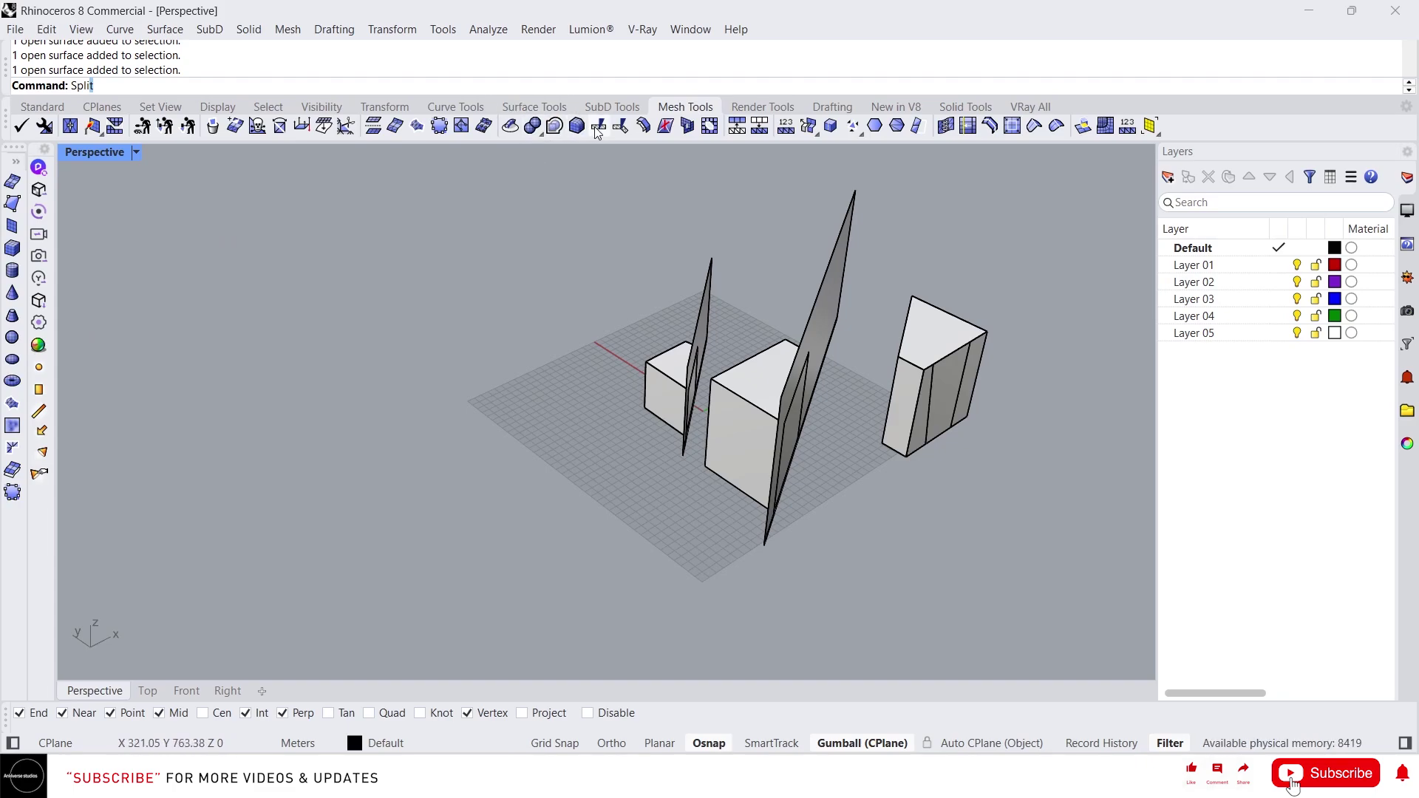
{"action": "left_click", "coordinate": [12, 270]}
{"action": "left_click", "coordinate": [301, 386]}
{"action": "left_click", "coordinate": [434, 435]}
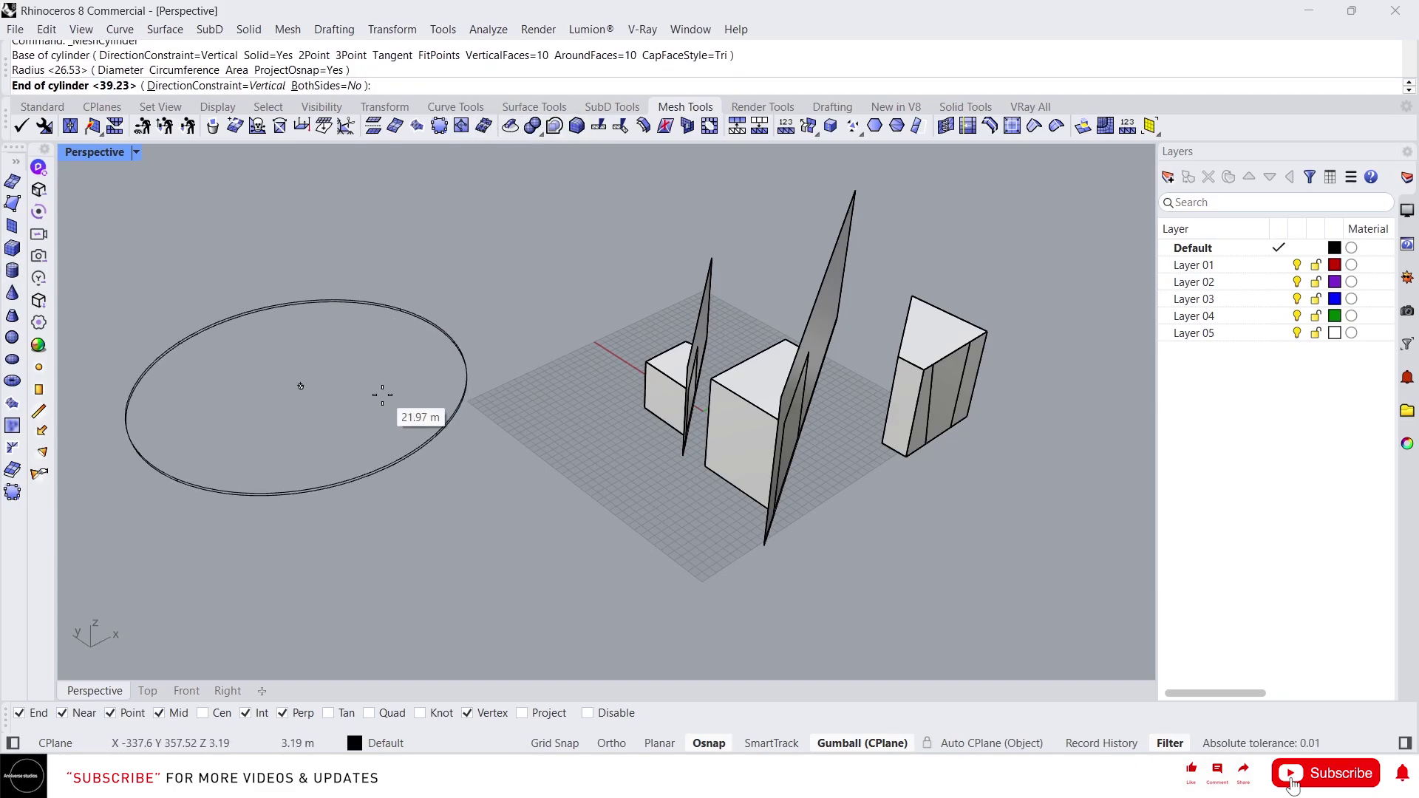
{"action": "scroll", "coordinate": [380, 392], "scroll_direction": "down", "scroll_amount": 3}
{"action": "left_click", "coordinate": [373, 247]}
Draw a straight line across the base of the mesh cylinder, with both ends beyond its outline
{"action": "right_click_drag", "start_coordinate": [334, 311], "coordinate": [343, 395]}
{"action": "left_click", "coordinate": [343, 398]}
{"action": "scroll", "coordinate": [343, 398], "scroll_direction": "up", "scroll_amount": 3}
{"action": "scroll", "coordinate": [544, 390], "scroll_direction": "down", "scroll_amount": 3}
{"action": "right_click_drag", "start_coordinate": [543, 390], "coordinate": [578, 362]}
{"action": "type", "text": "L"}
{"action": "key", "text": "space"}
{"action": "left_click", "coordinate": [386, 511]}
{"action": "left_click", "coordinate": [579, 267]}
Extrude the line vertically into a wall surface that cuts through the mesh cylinder and rises above its top
{"action": "key", "text": "space"}
{"action": "left_click", "coordinate": [556, 297]}
{"action": "right_click_drag", "start_coordinate": [556, 298], "coordinate": [526, 316]}
{"action": "left_click_drag", "start_coordinate": [547, 344], "coordinate": [534, 375]}
{"action": "right_click_drag", "start_coordinate": [443, 510], "coordinate": [508, 469]}
{"action": "scroll", "coordinate": [508, 469], "scroll_direction": "down", "scroll_amount": 5}
{"action": "left_click_drag", "start_coordinate": [483, 406], "coordinate": [478, 238]}
{"action": "right_click_drag", "start_coordinate": [481, 252], "coordinate": [380, 318]}
{"action": "left_click", "coordinate": [380, 516]}
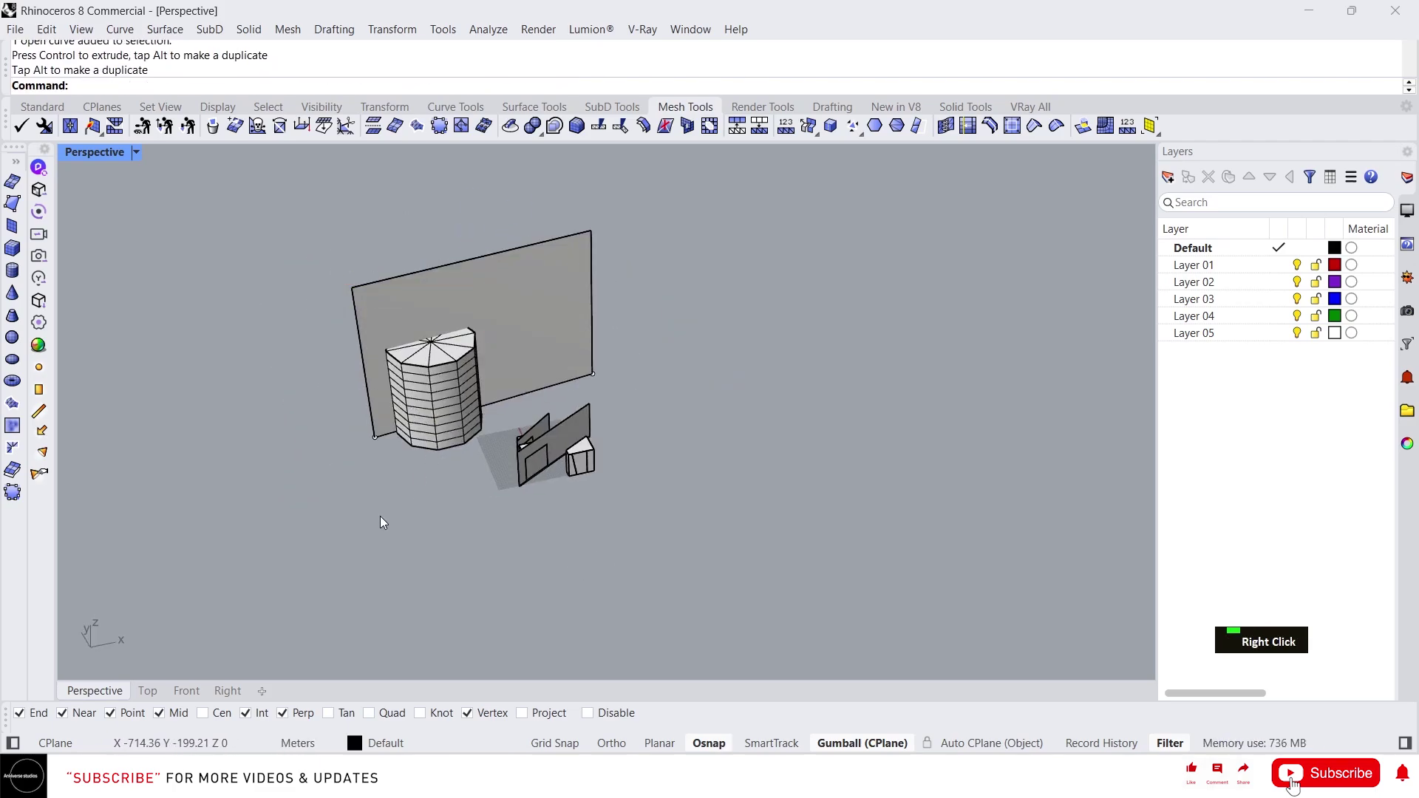
Move the wall surface downward so that it also extends below the base of the mesh cylinder
{"action": "left_click", "coordinate": [504, 335]}
{"action": "left_click_drag", "start_coordinate": [478, 275], "coordinate": [480, 307]}
{"action": "scroll", "coordinate": [448, 391], "scroll_direction": "up", "scroll_amount": 4}
{"action": "right_click_drag", "start_coordinate": [505, 390], "coordinate": [695, 366]}
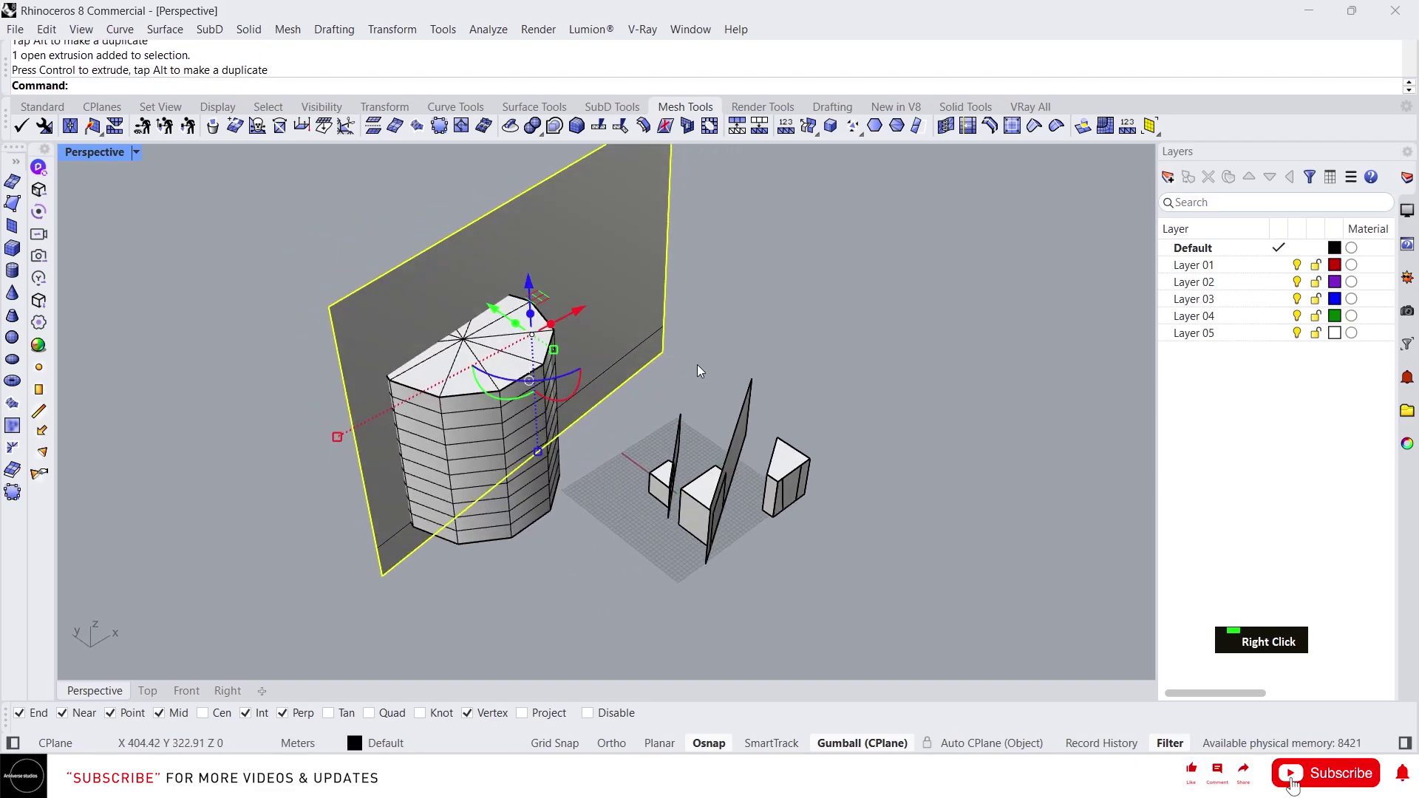
{"action": "key", "text": "Escape"}
{"action": "scroll", "coordinate": [549, 429], "scroll_direction": "down", "scroll_amount": 2}
{"action": "right_click_drag", "start_coordinate": [544, 433], "coordinate": [567, 436]}
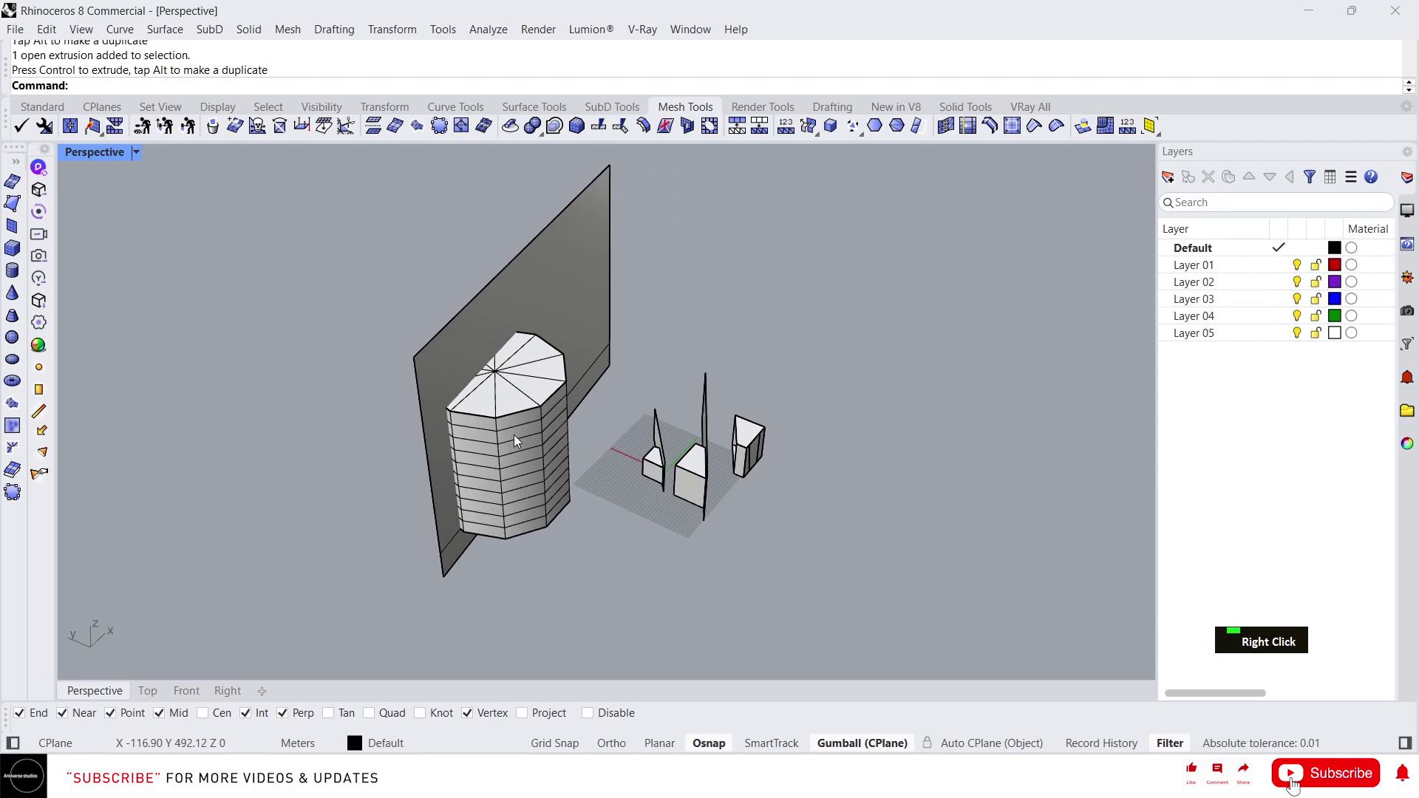
{"action": "type", "text": "spli"}
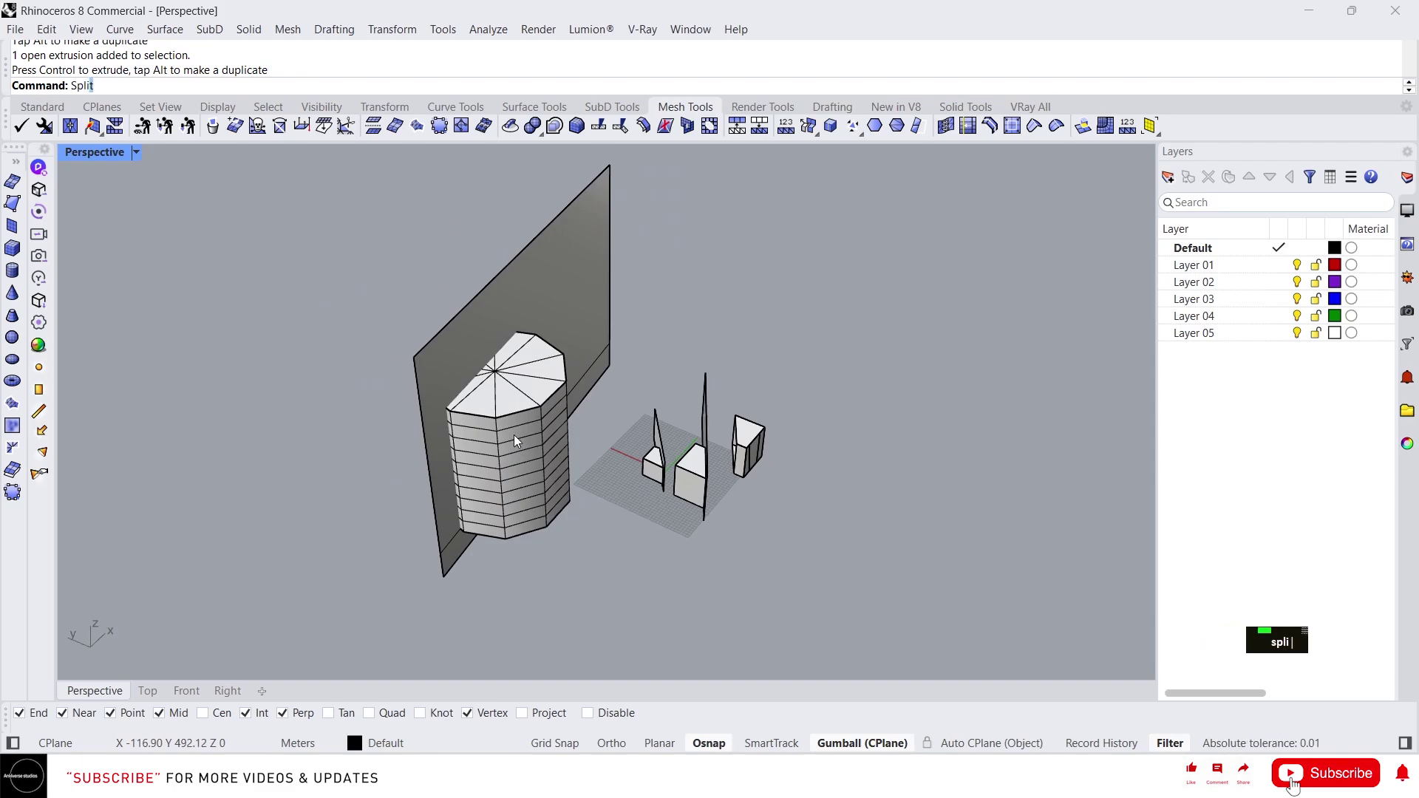
{"action": "key", "text": "space"}
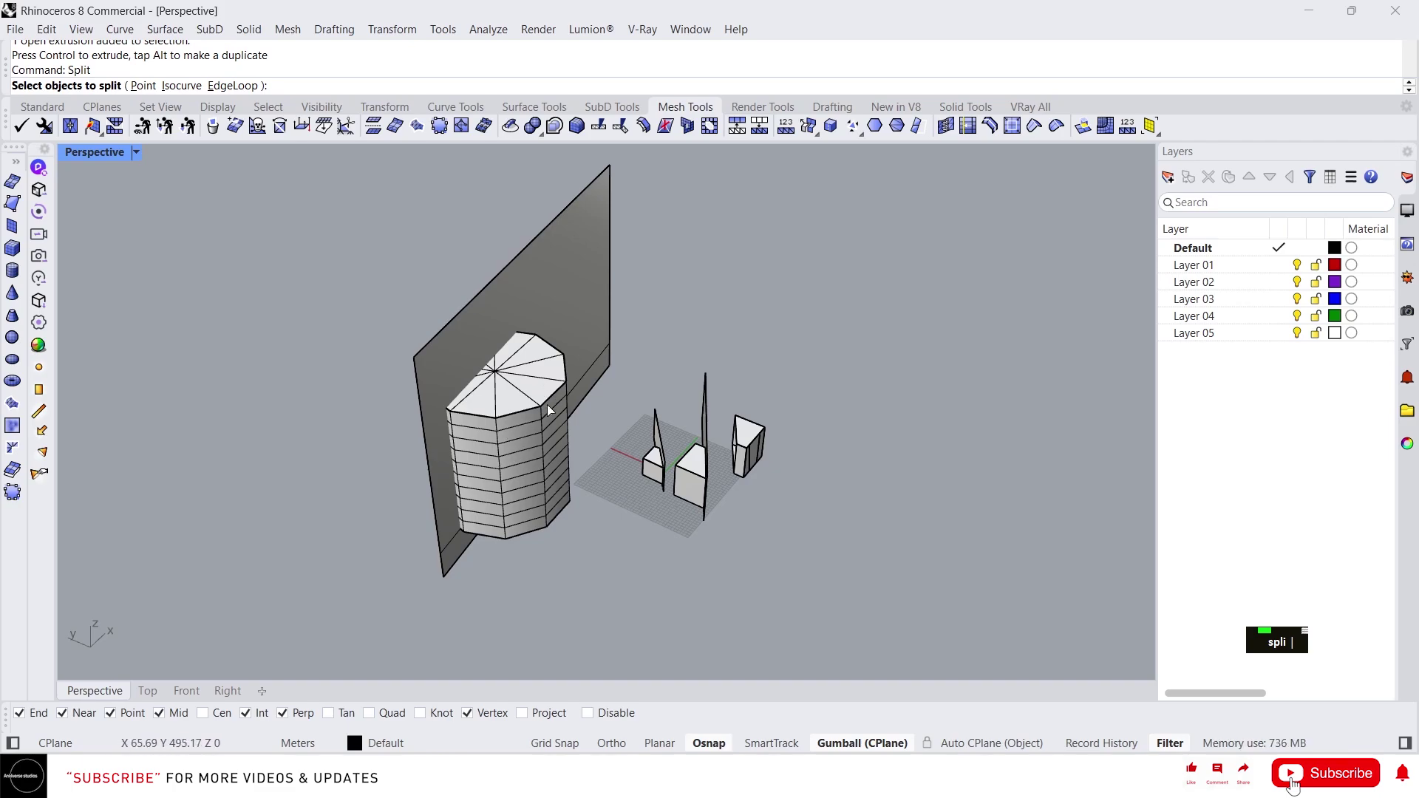
{"action": "key", "text": "Escape"}
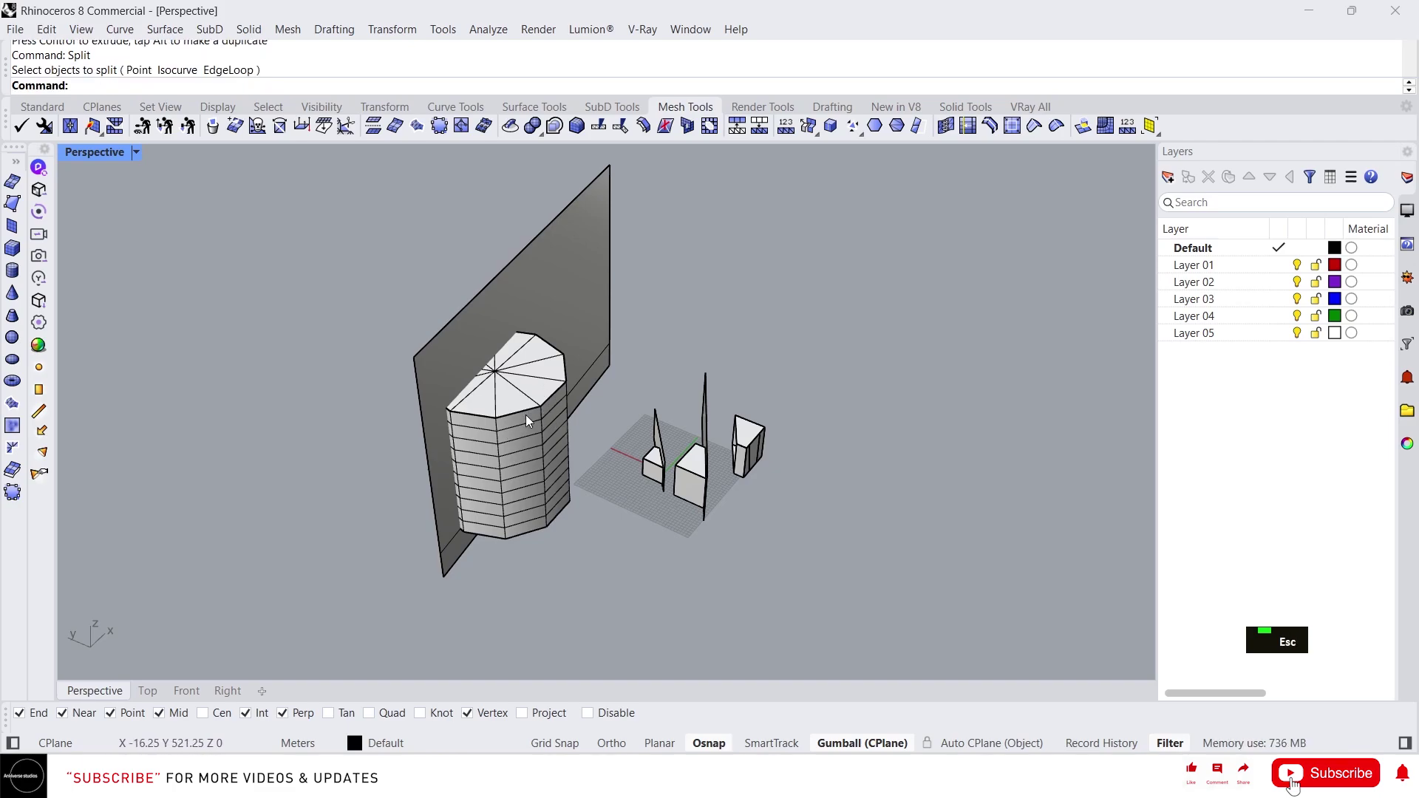
Split the mesh cylinder with MeshSplit using the wall surface as cutting object, and move the front half away from the wall
{"action": "type", "text": "spli"}
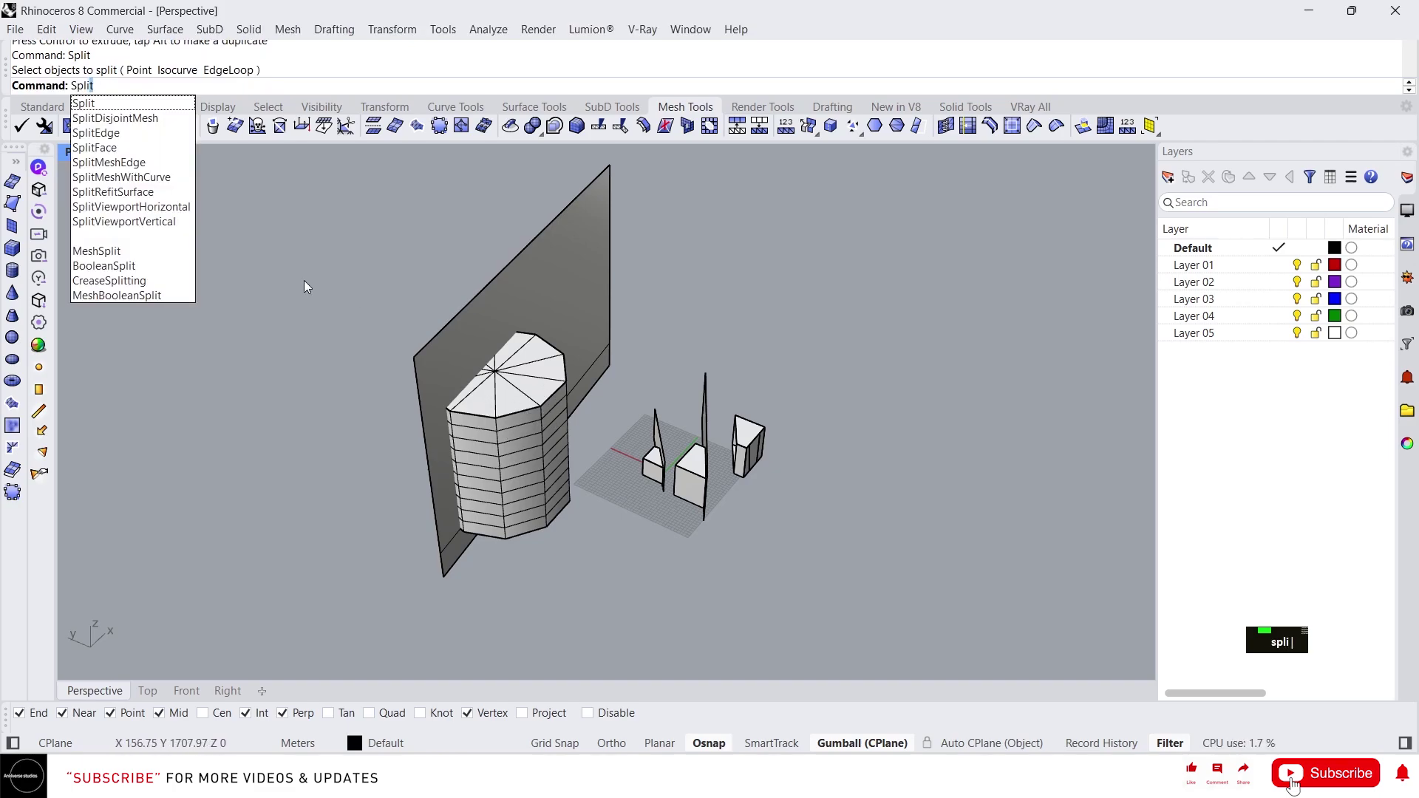
{"action": "left_click", "coordinate": [116, 255]}
{"action": "left_click", "coordinate": [522, 443]}
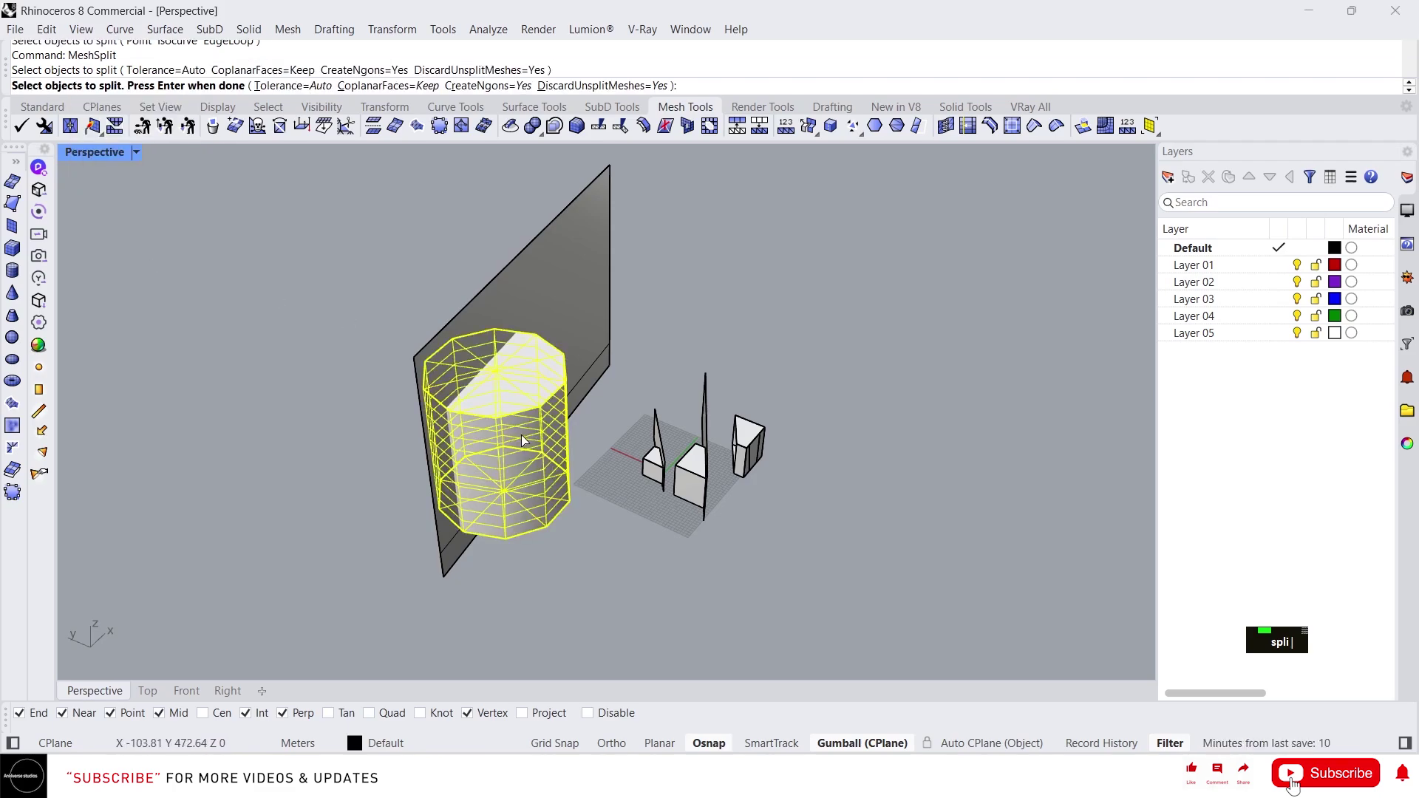
{"action": "key", "text": "Return"}
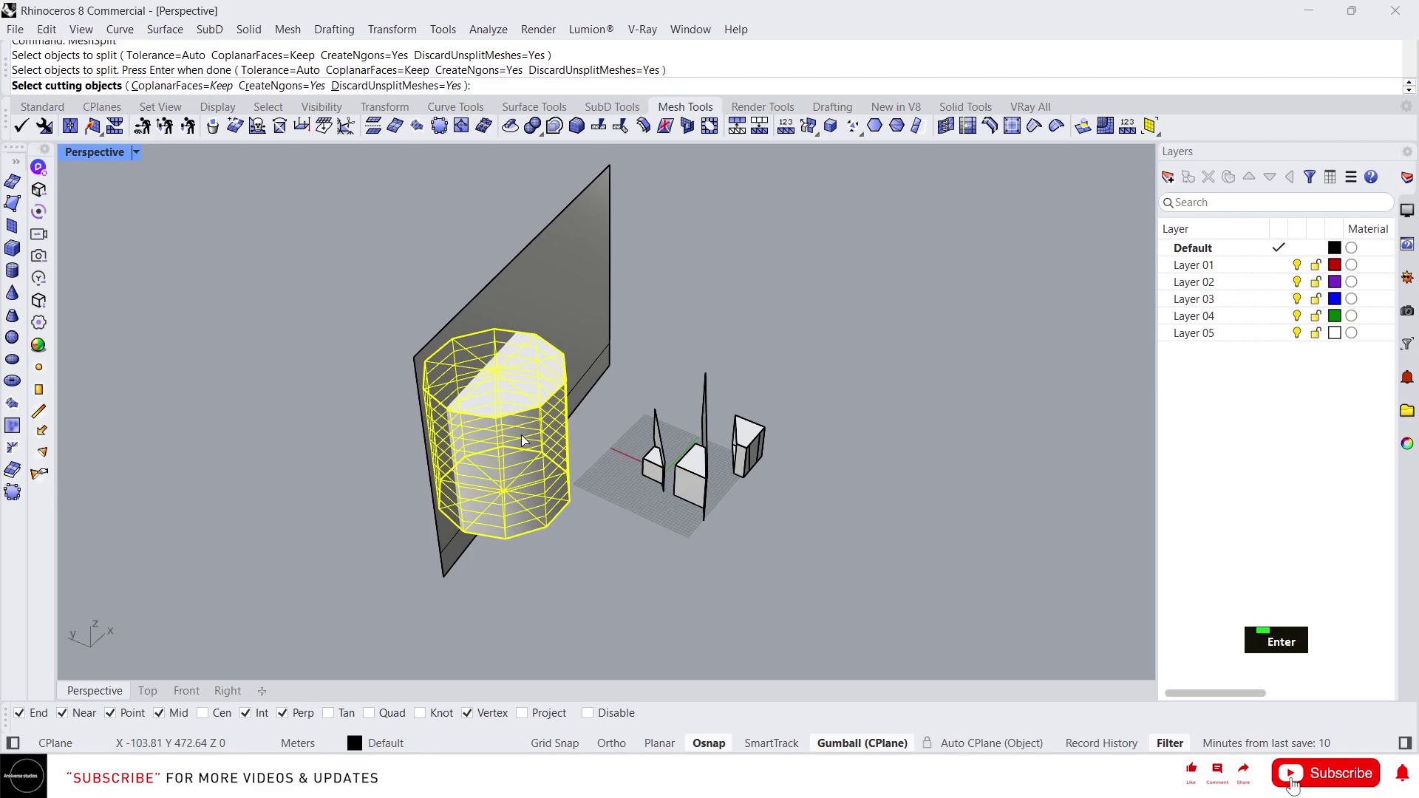
{"action": "left_click", "coordinate": [556, 266]}
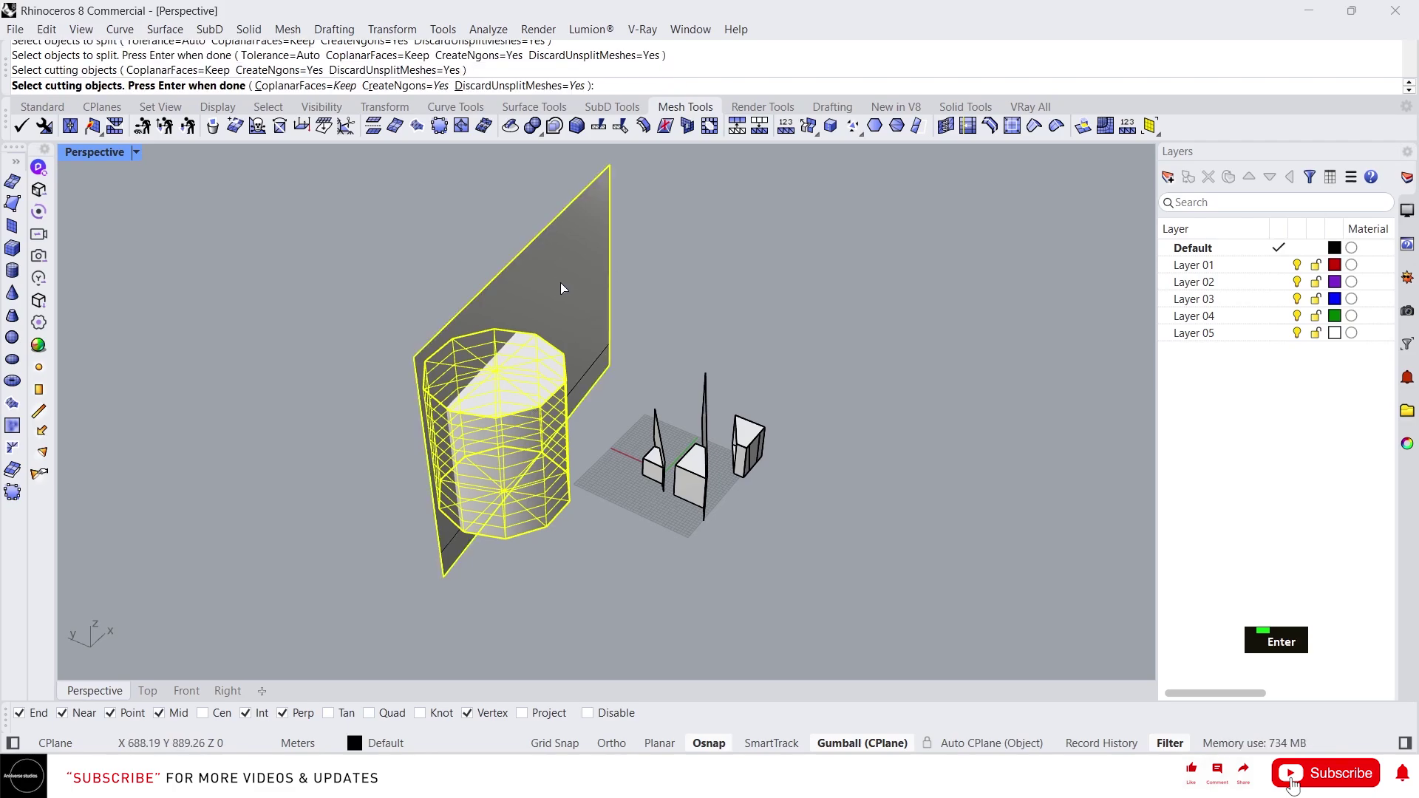
{"action": "key", "text": "Return"}
{"action": "left_click", "coordinate": [574, 514]}
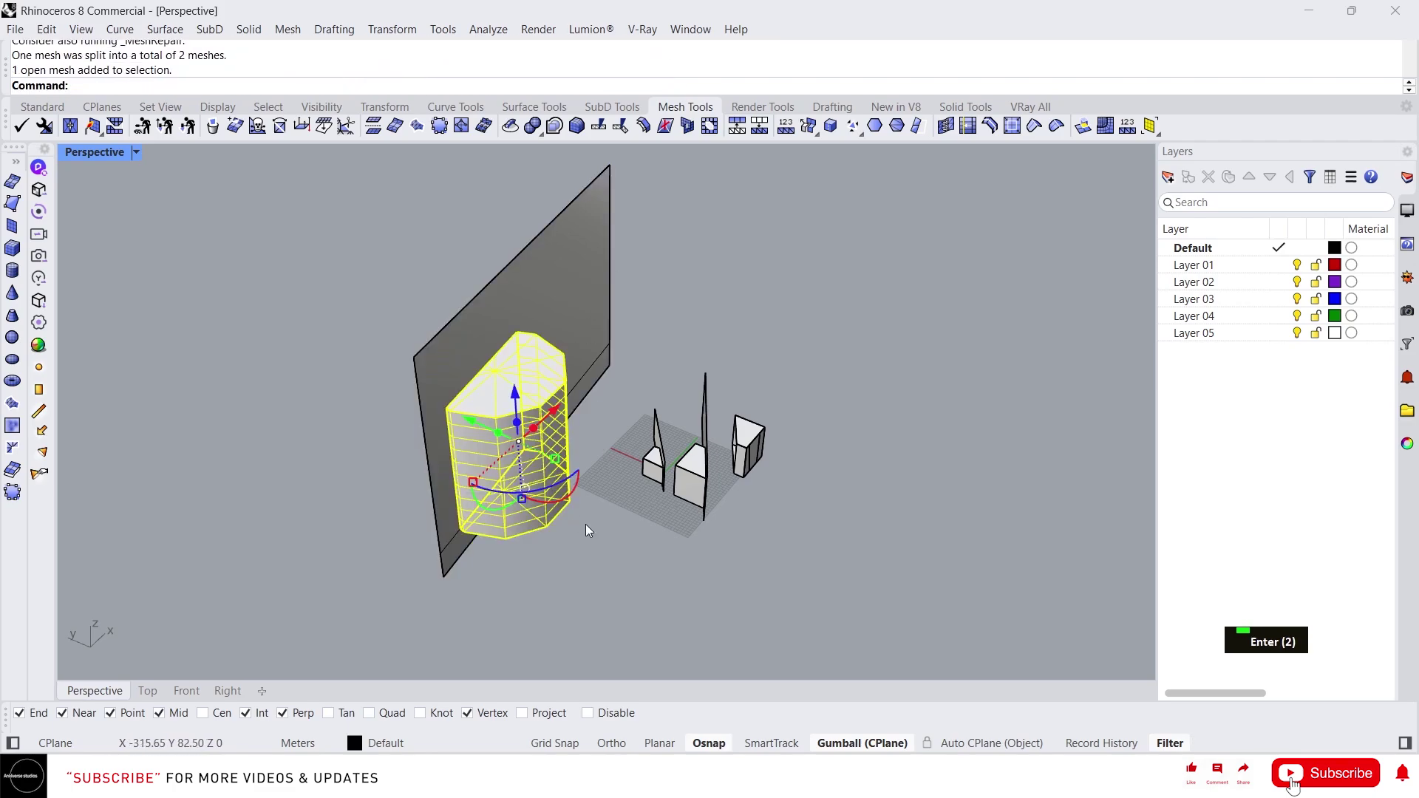
{"action": "left_click_drag", "start_coordinate": [470, 423], "coordinate": [560, 490]}
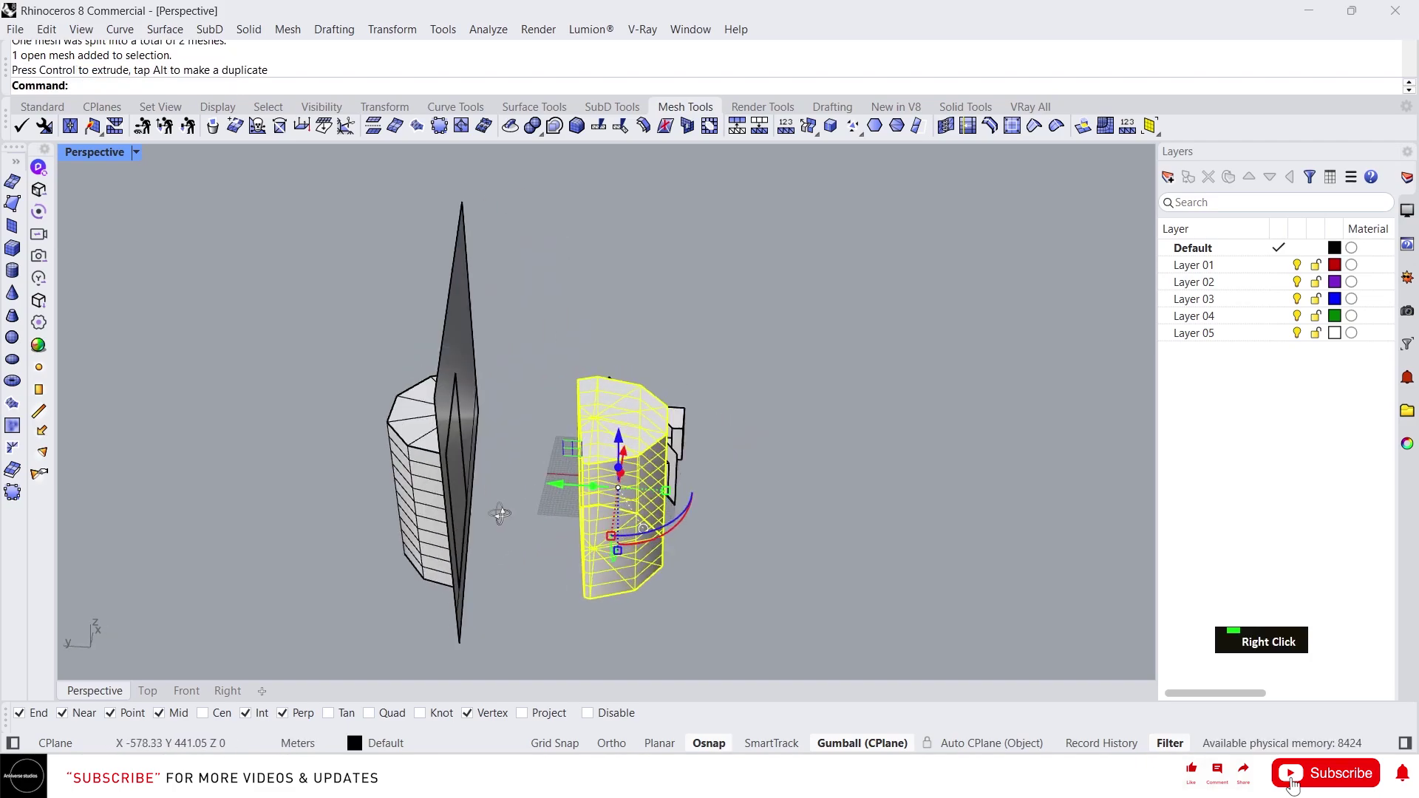